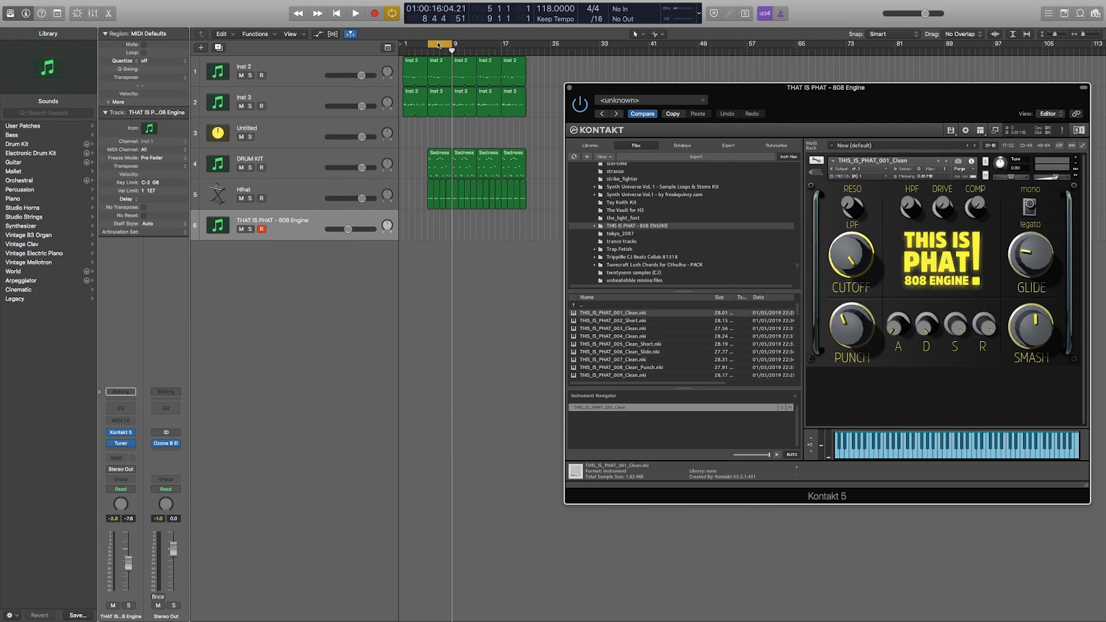
Step: Play the existing arrangement with the cycle range covering bars 1 to 13
{"action": "left_click_drag", "start_coordinate": [438, 45], "coordinate": [476, 45]}
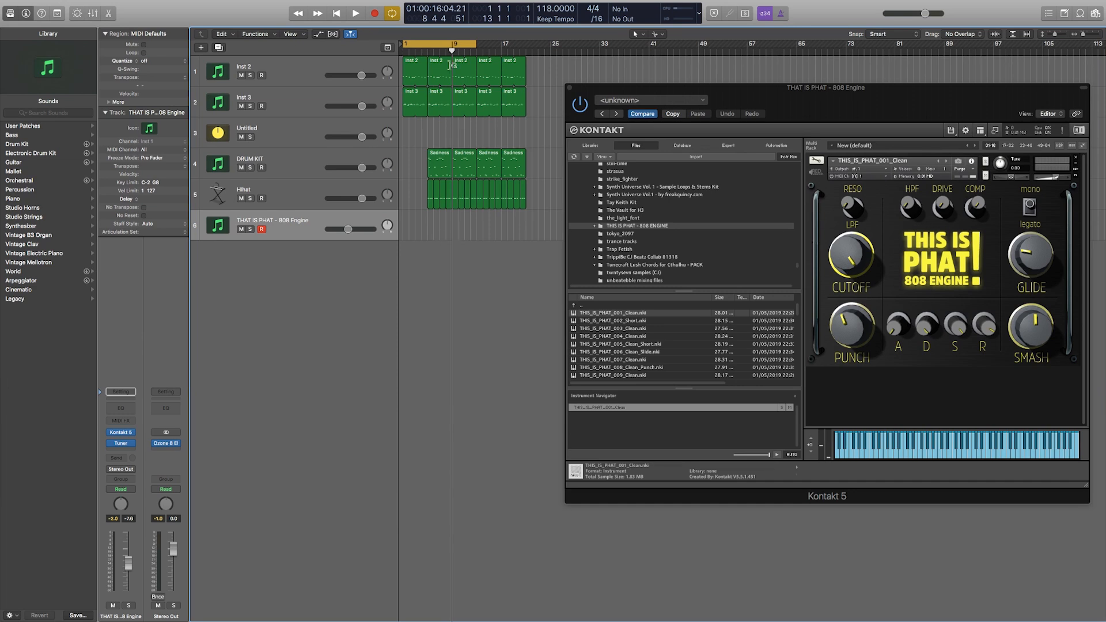
{"action": "key", "text": "space"}
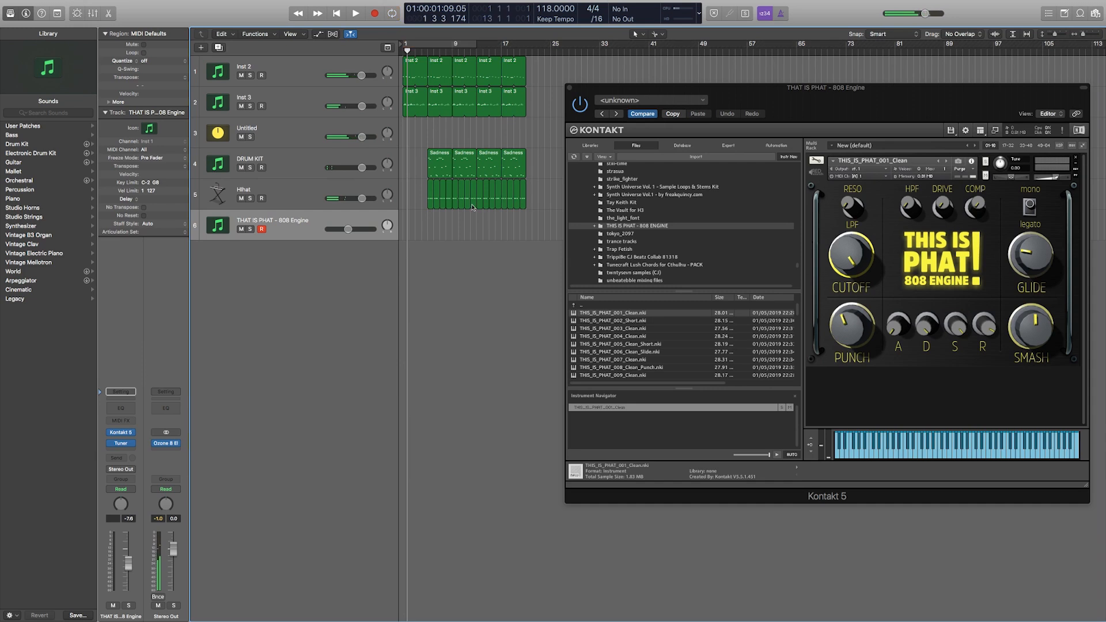
Step: Create an empty MIDI region on the 808 Engine track spanning bars 5 to 9 and set the cycle range to match it
{"action": "right_click", "coordinate": [431, 229]}
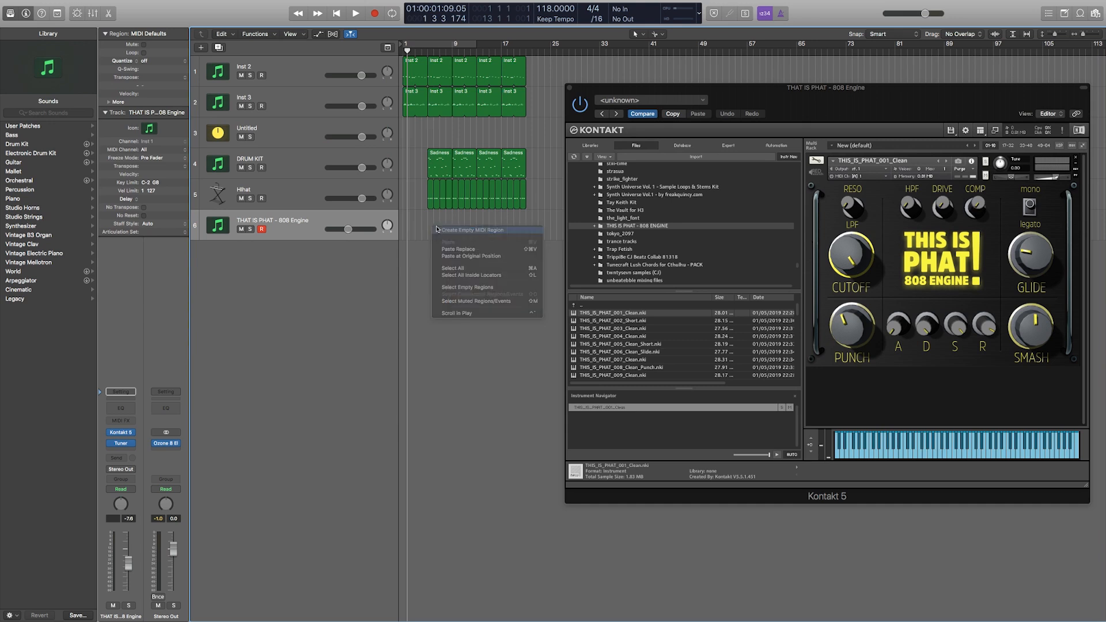
{"action": "left_click", "coordinate": [446, 230]}
{"action": "left_click_drag", "start_coordinate": [431, 228], "coordinate": [452, 228]}
{"action": "left_click", "coordinate": [431, 47]}
{"action": "left_click_drag", "start_coordinate": [426, 44], "coordinate": [452, 44]}
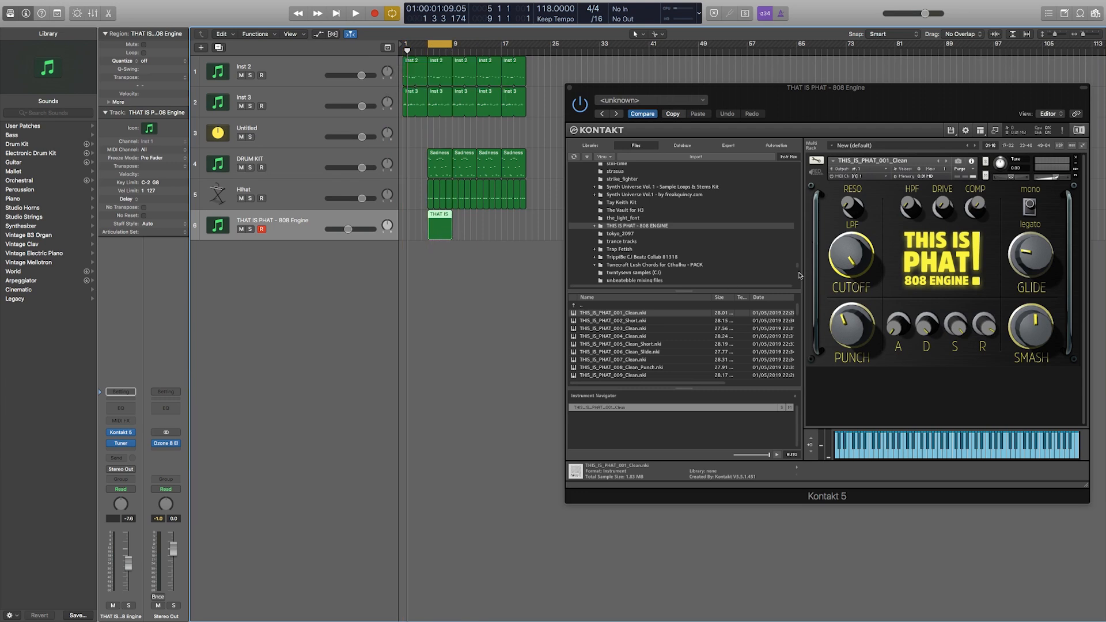
Step: Open the new 808 region for note editing with its low octaves in view and close the Kontakt window
{"action": "double_click", "coordinate": [436, 233]}
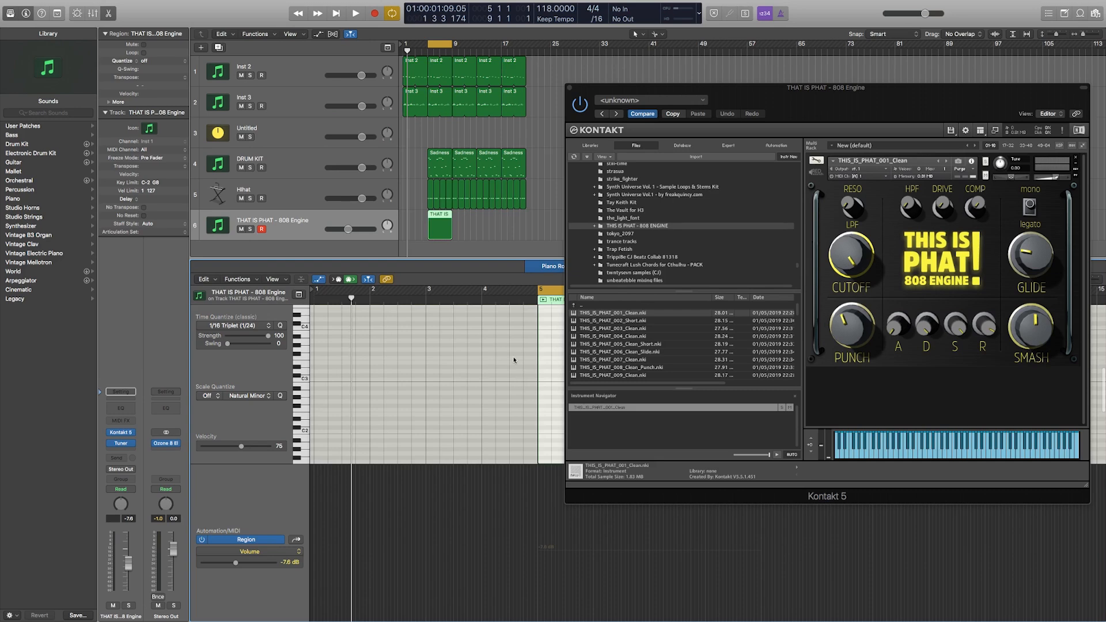
{"action": "left_click", "coordinate": [565, 88]}
{"action": "scroll", "coordinate": [336, 390], "scroll_direction": "left", "scroll_amount": 1}
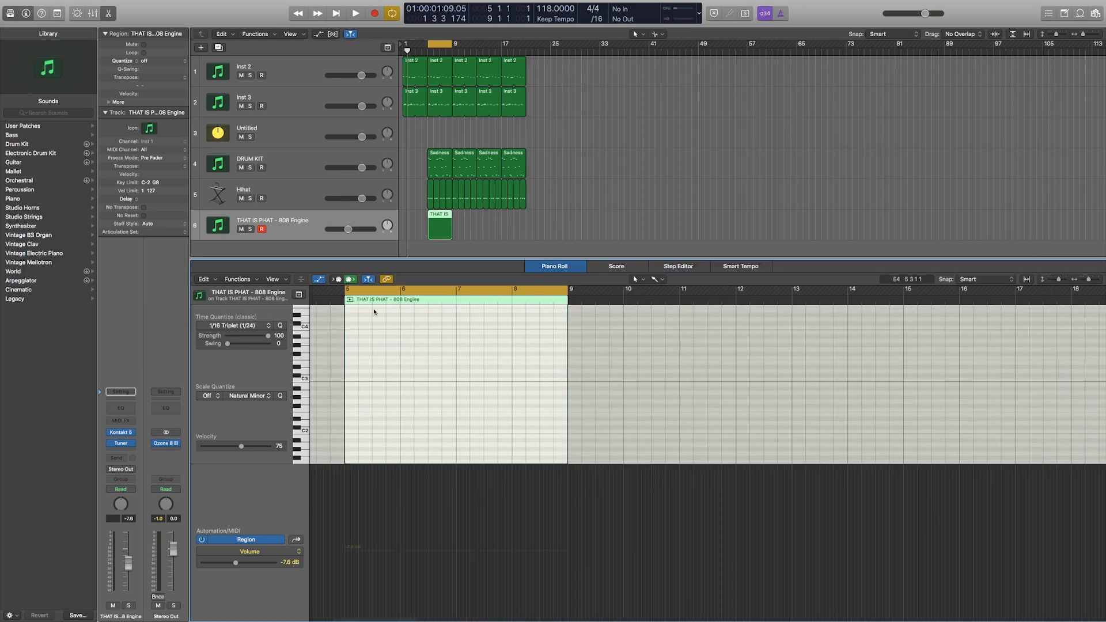
{"action": "scroll", "coordinate": [306, 380], "scroll_direction": "down", "scroll_amount": 3}
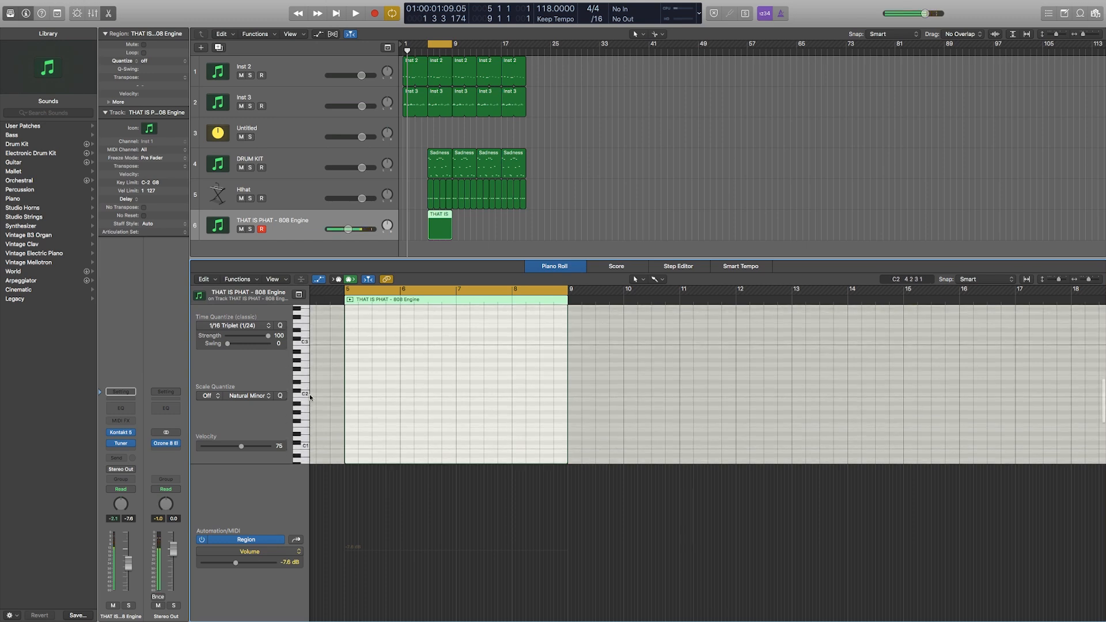
Step: Reopen the Kontakt instrument, audition the low C keys and add a C1 note at the start of bar 5
{"action": "left_click", "coordinate": [122, 431]}
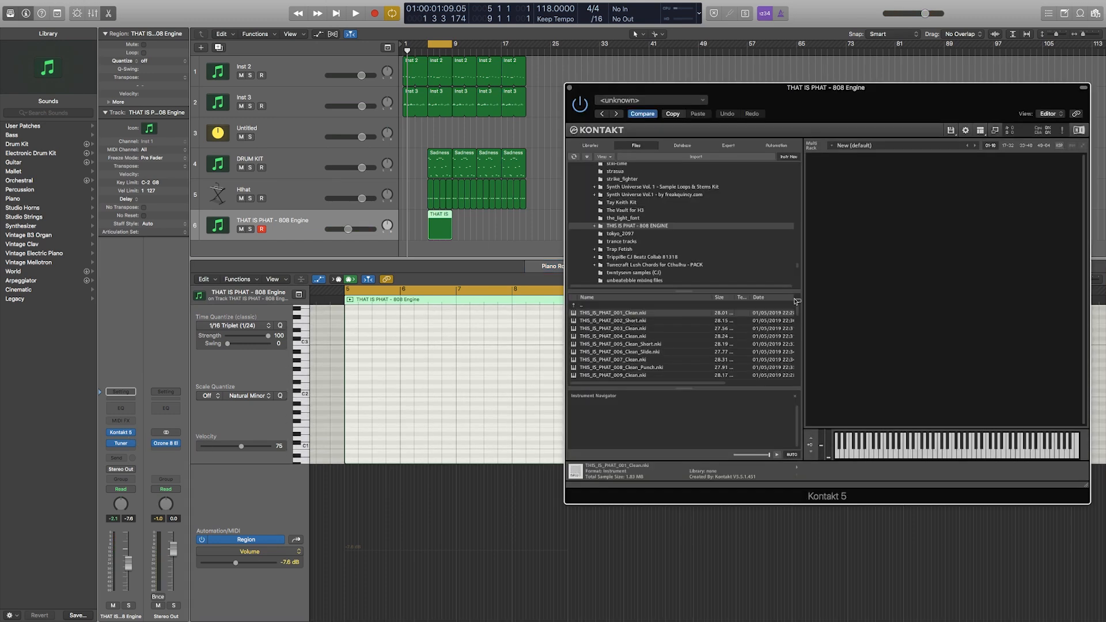
{"action": "left_click", "coordinate": [304, 396]}
{"action": "scroll", "coordinate": [305, 403], "scroll_direction": "down", "scroll_amount": 3}
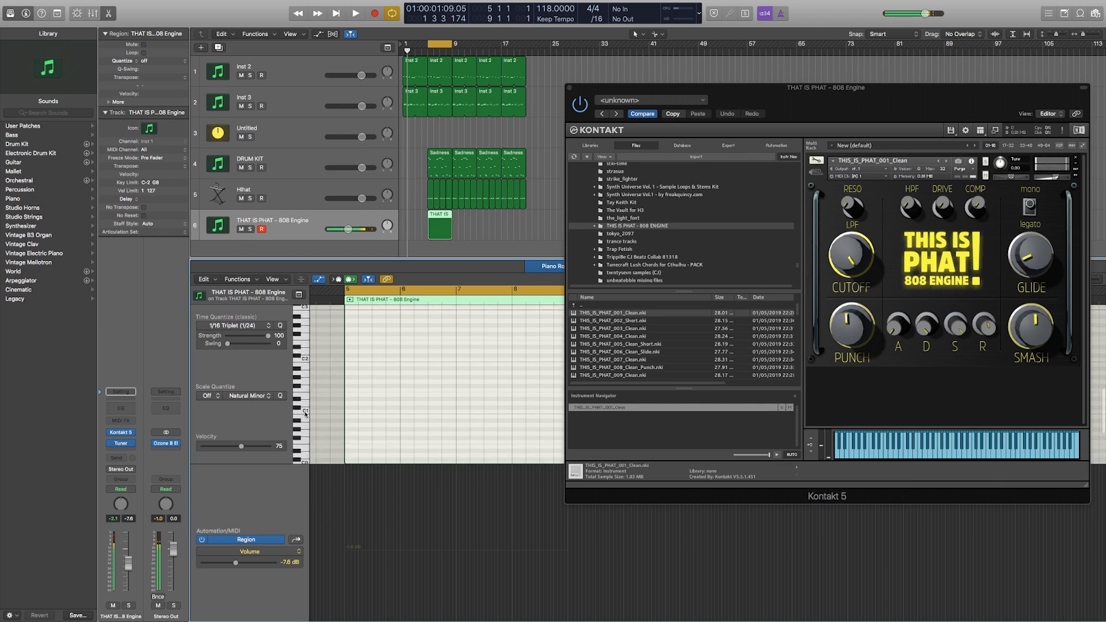
{"action": "left_click", "coordinate": [306, 412]}
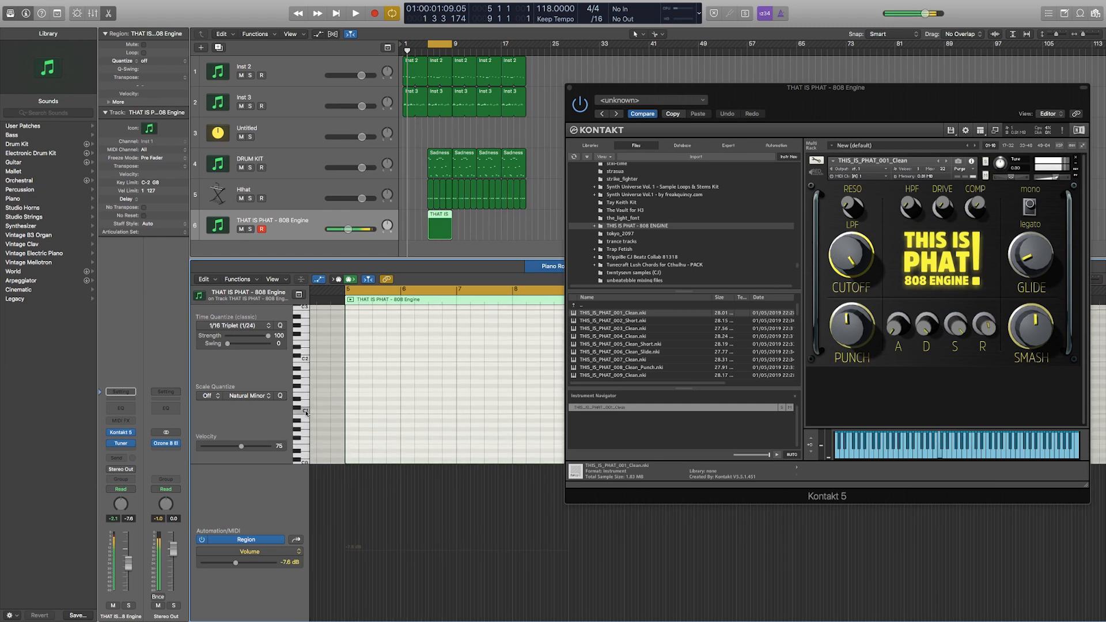
{"action": "left_click", "coordinate": [350, 412]}
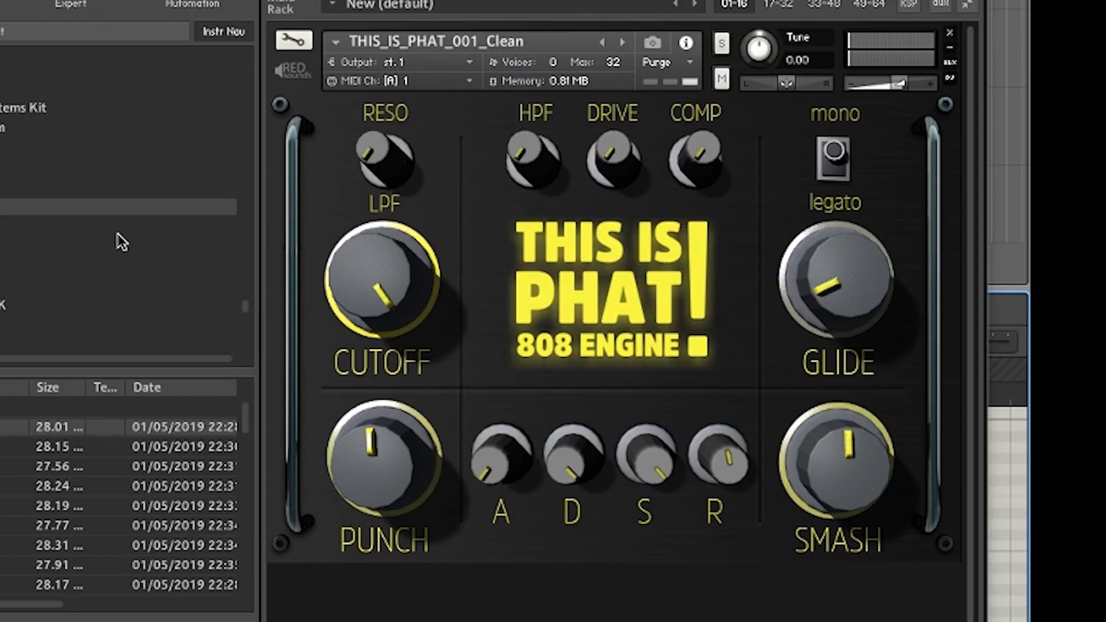
Step: Raise the 808 Engine's release (R) to maximum and play the loop
{"action": "left_click", "coordinate": [720, 459]}
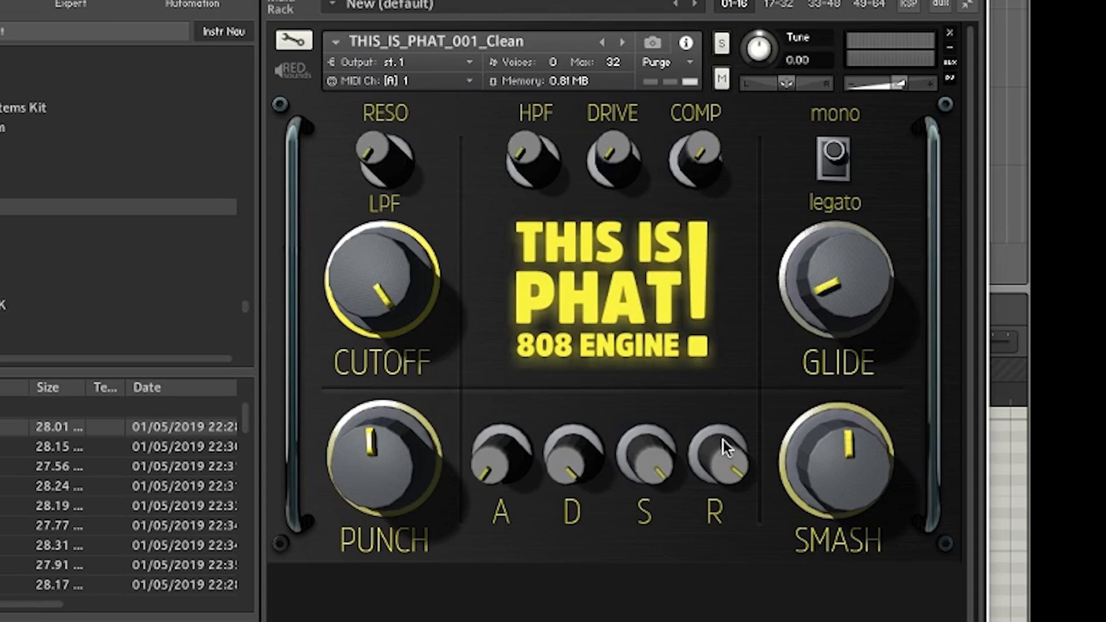
{"action": "left_click_drag", "start_coordinate": [723, 442], "coordinate": [723, 423]}
{"action": "left_click", "coordinate": [607, 62]}
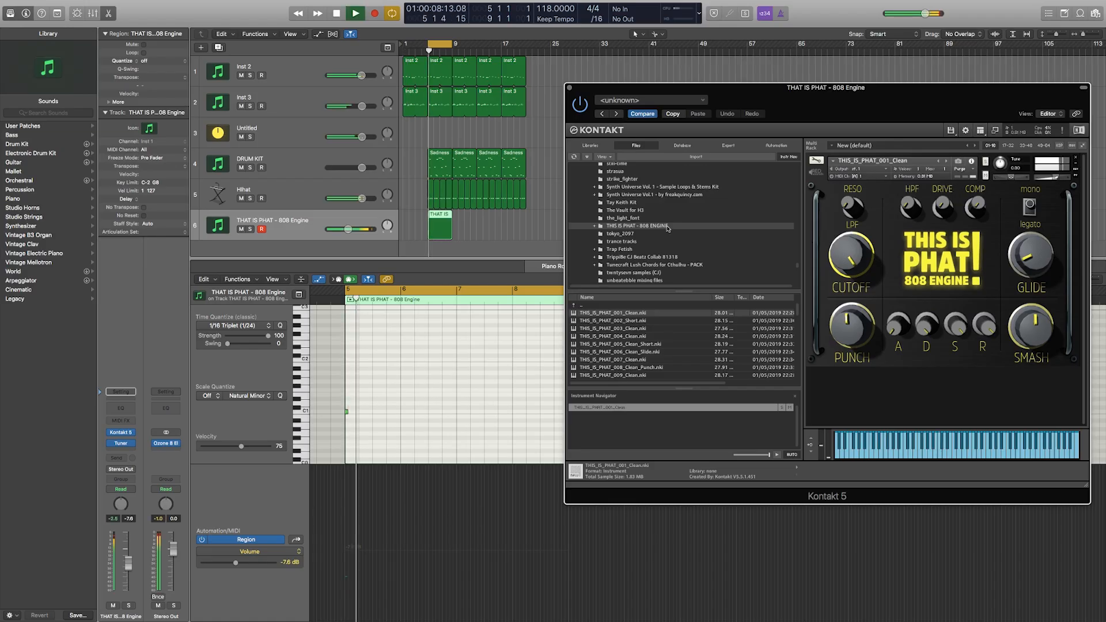
Step: Show Note Velocity in the region's automation lane and set the C1 note's velocity to 127
{"action": "left_click", "coordinate": [373, 402]}
{"action": "left_click", "coordinate": [228, 554]}
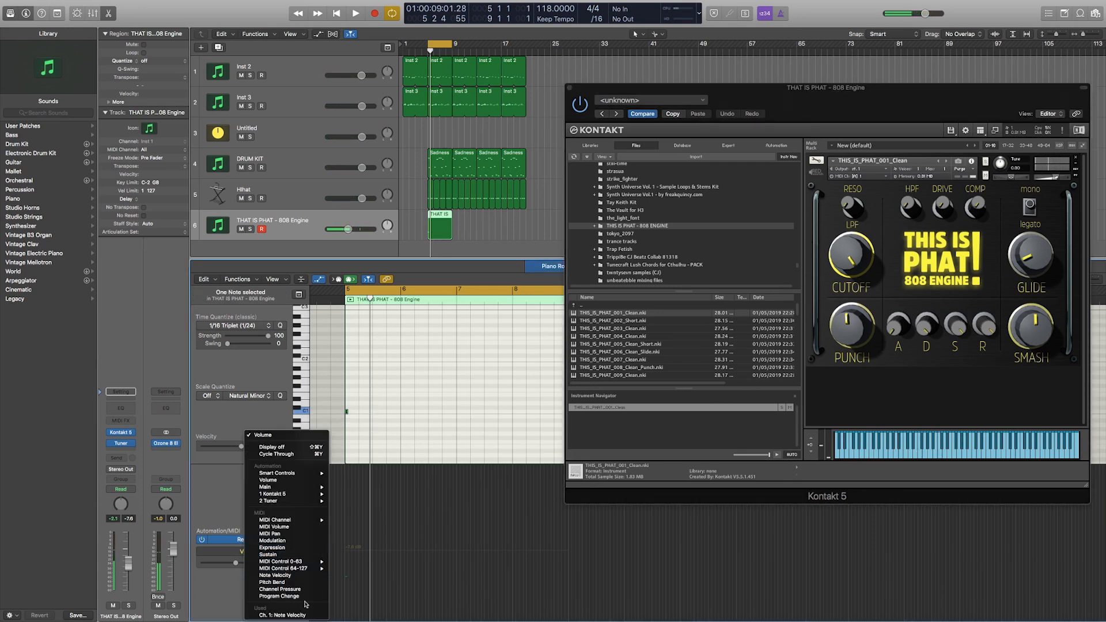
{"action": "left_click", "coordinate": [304, 575]}
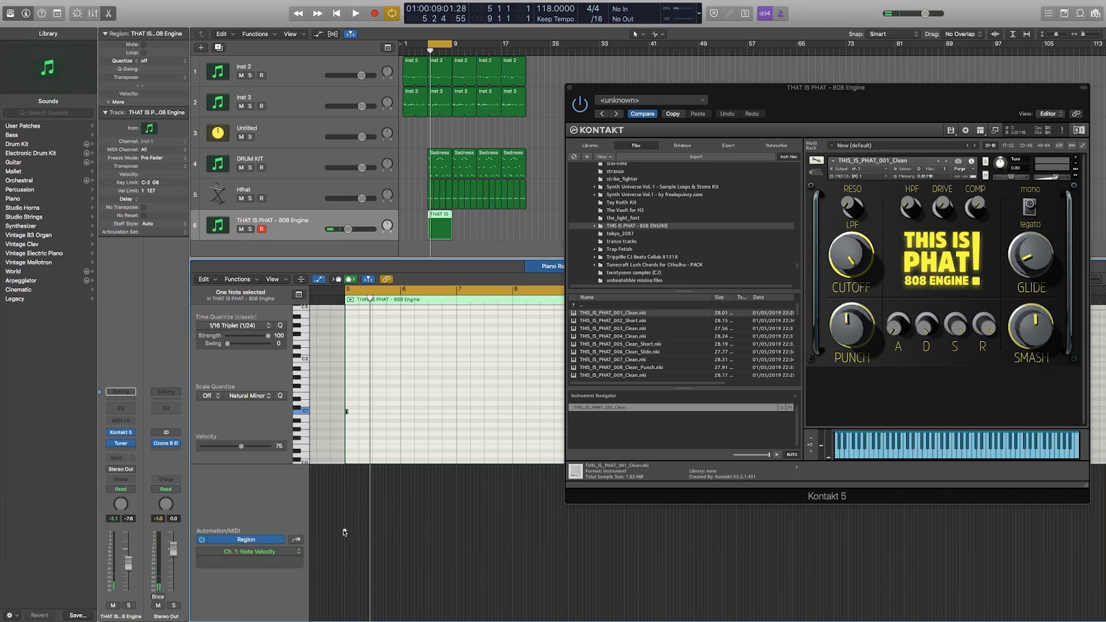
{"action": "left_click_drag", "start_coordinate": [344, 529], "coordinate": [345, 455]}
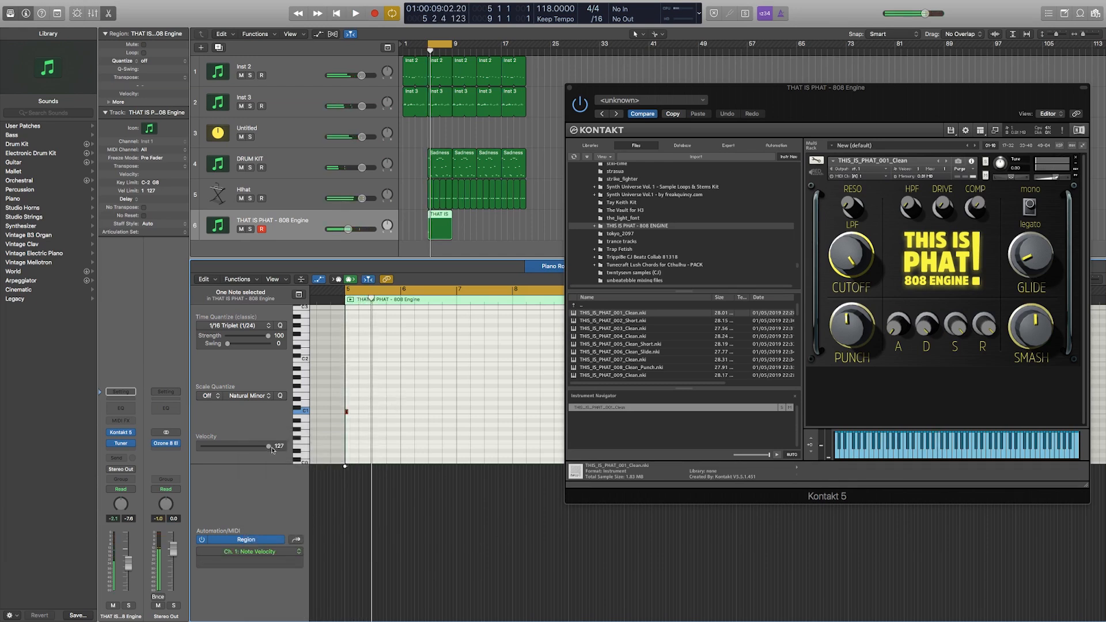
{"action": "left_click_drag", "start_coordinate": [267, 448], "coordinate": [270, 449]}
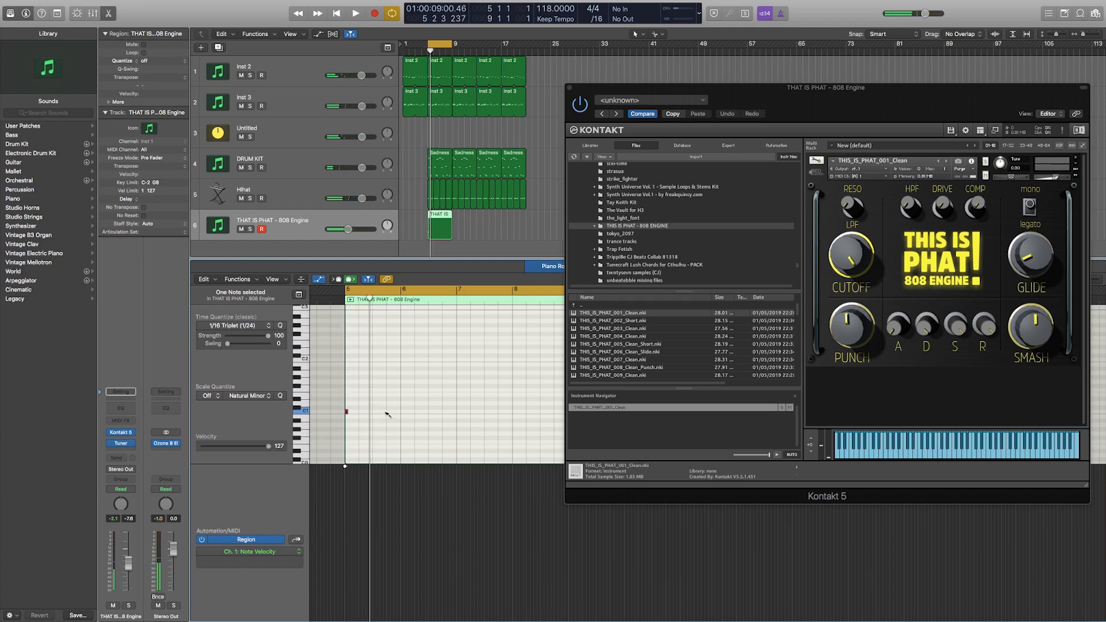
Step: Add a second C1 note on beat 4 of bar 5 and play the loop
{"action": "left_click", "coordinate": [388, 412]}
{"action": "key", "text": "space"}
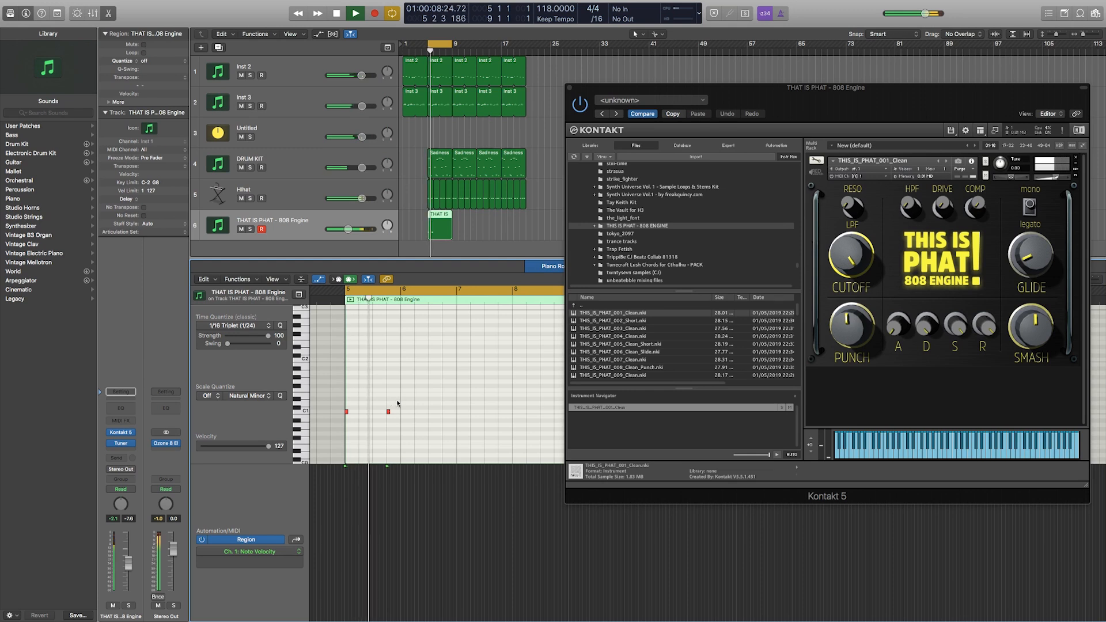
{"action": "key", "text": "space"}
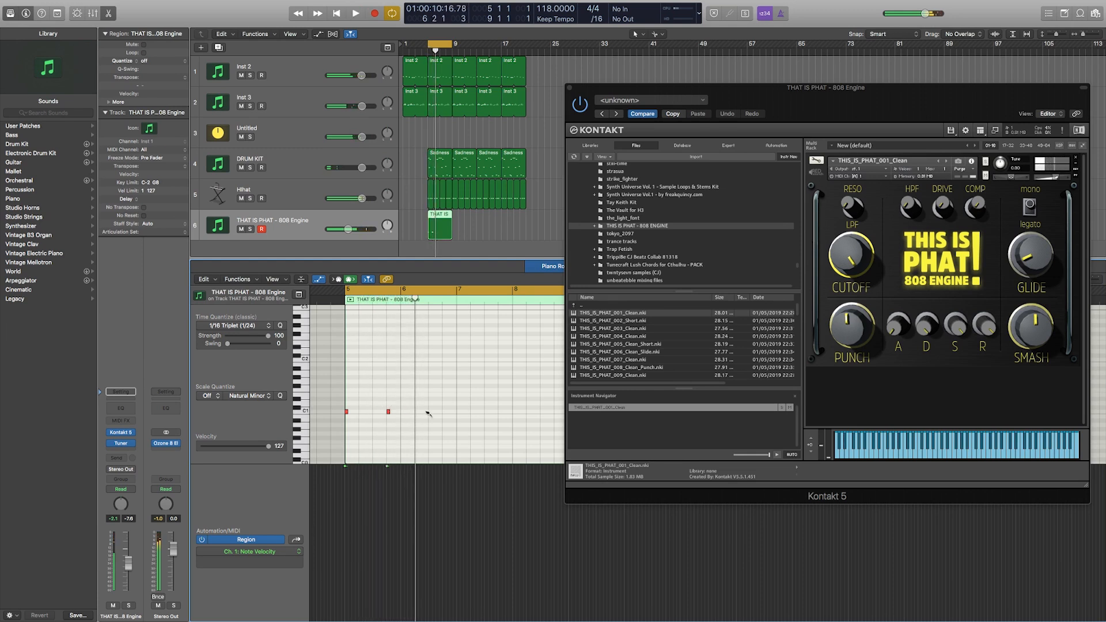
Step: Add a third note one semitone above C1 in bar 6, move it to beat 3 and play the loop
{"action": "left_click", "coordinate": [421, 407]}
{"action": "key", "text": "space"}
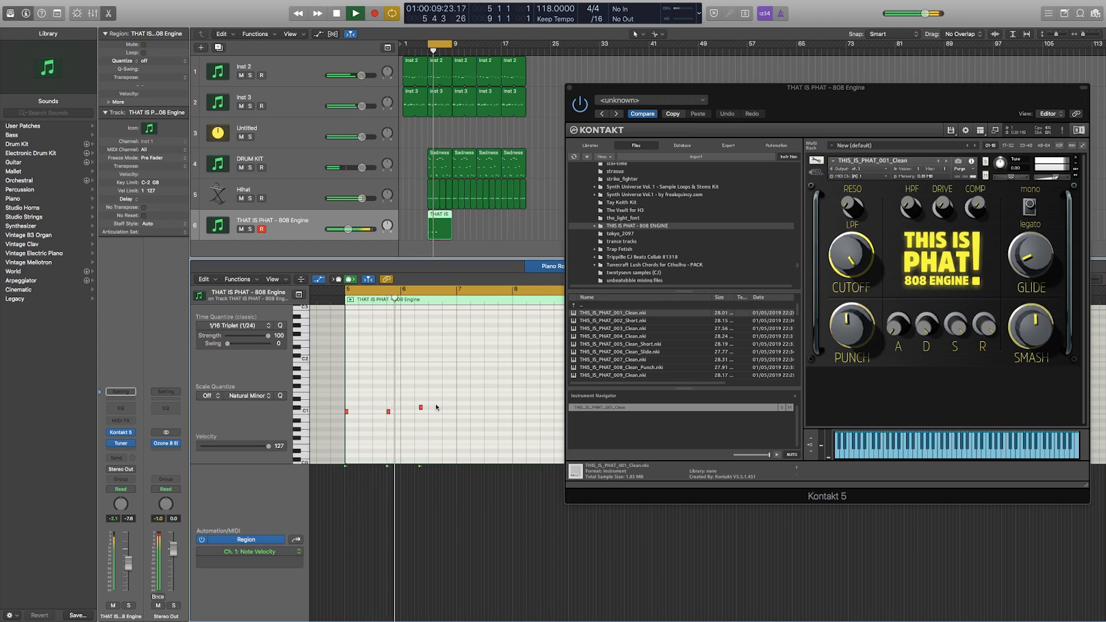
{"action": "left_click_drag", "start_coordinate": [421, 407], "coordinate": [440, 400]}
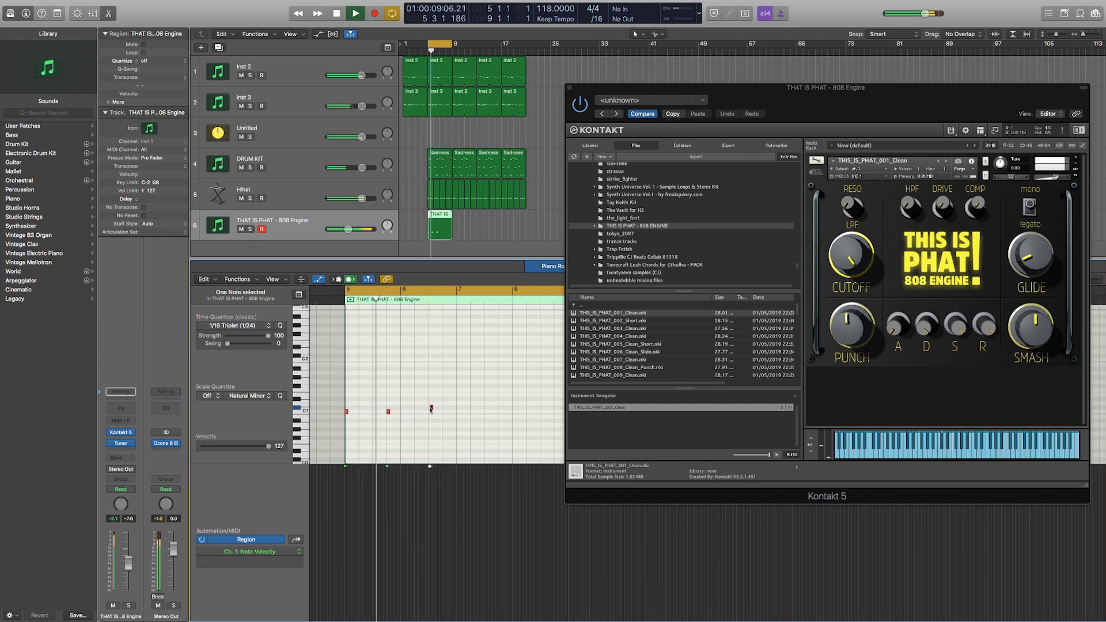
{"action": "left_click", "coordinate": [431, 409]}
{"action": "key", "text": "space"}
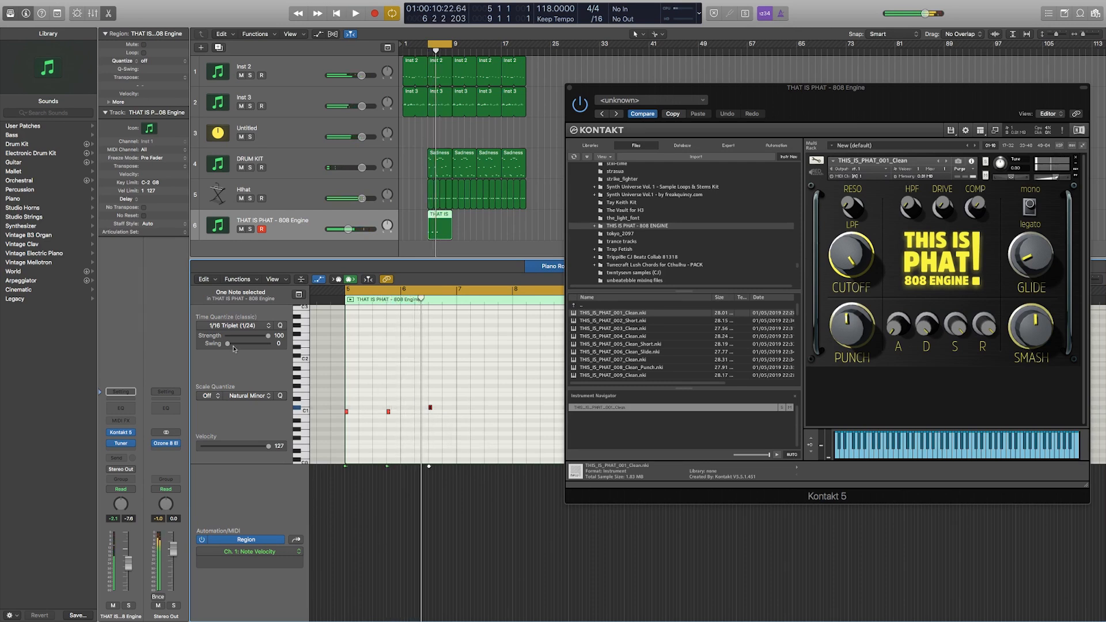
Step: Set the Time Quantize to 1/8 Note and play the loop
{"action": "left_click", "coordinate": [241, 326]}
{"action": "left_click", "coordinate": [233, 372]}
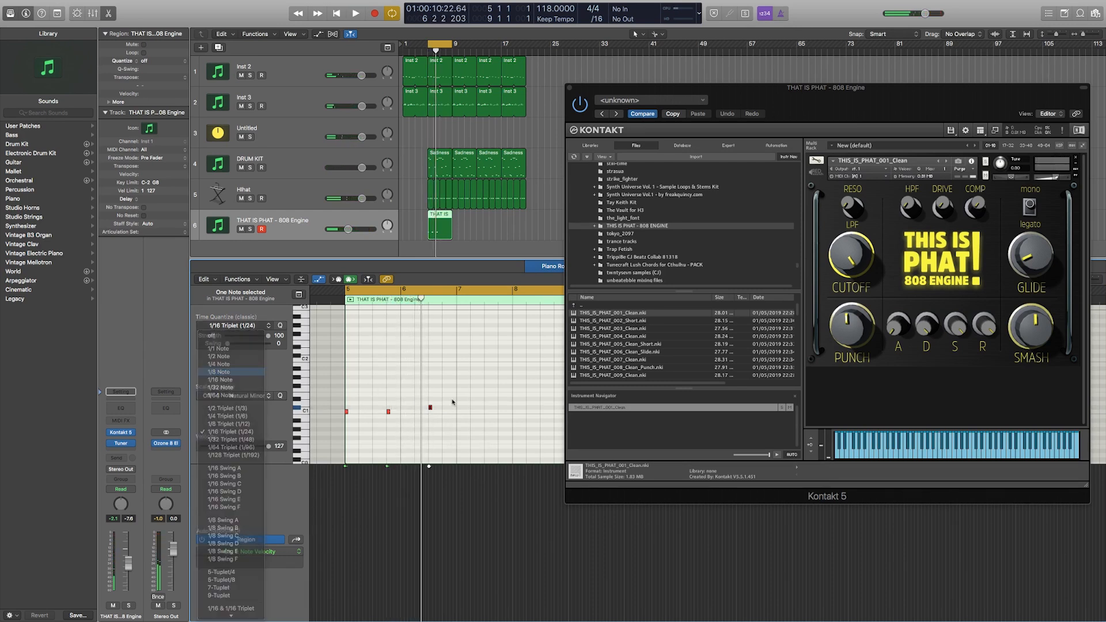
{"action": "left_click", "coordinate": [448, 413]}
{"action": "key", "text": "space"}
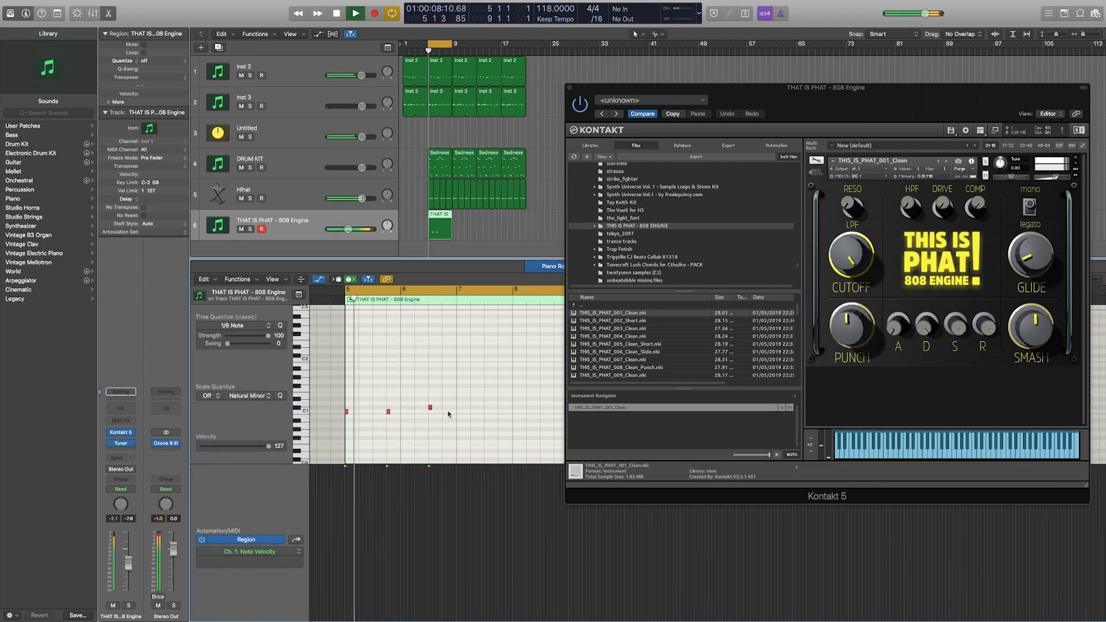
Step: Set the Time Quantize to 1/16 Note, move the third note back to beat 2 of bar 6 and play the loop
{"action": "left_click", "coordinate": [240, 326]}
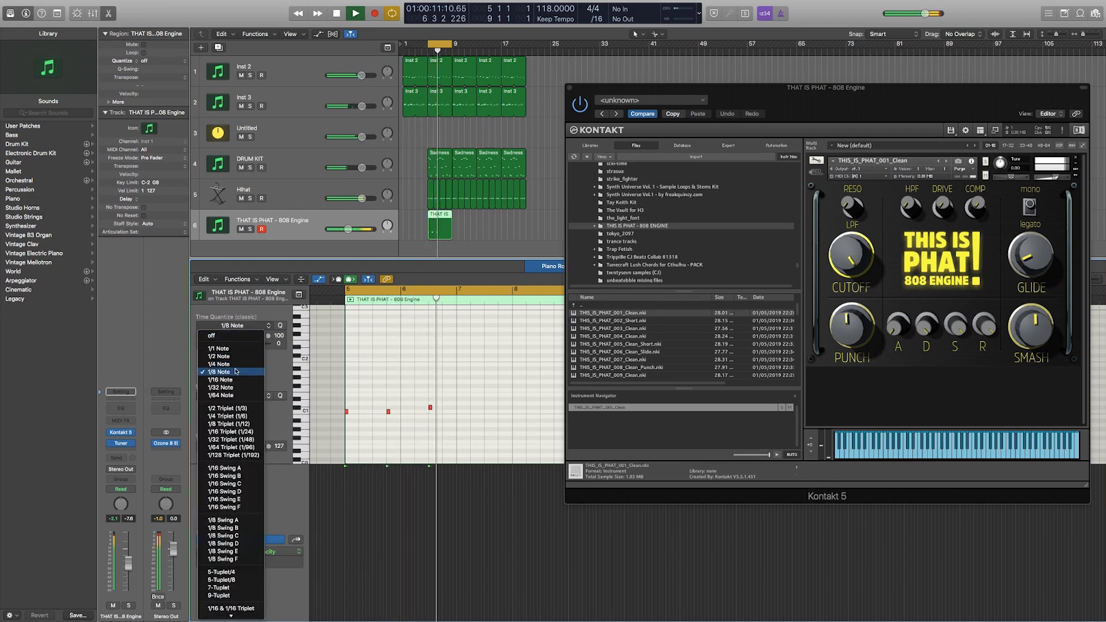
{"action": "left_click", "coordinate": [231, 379]}
{"action": "left_click_drag", "start_coordinate": [429, 407], "coordinate": [416, 408]}
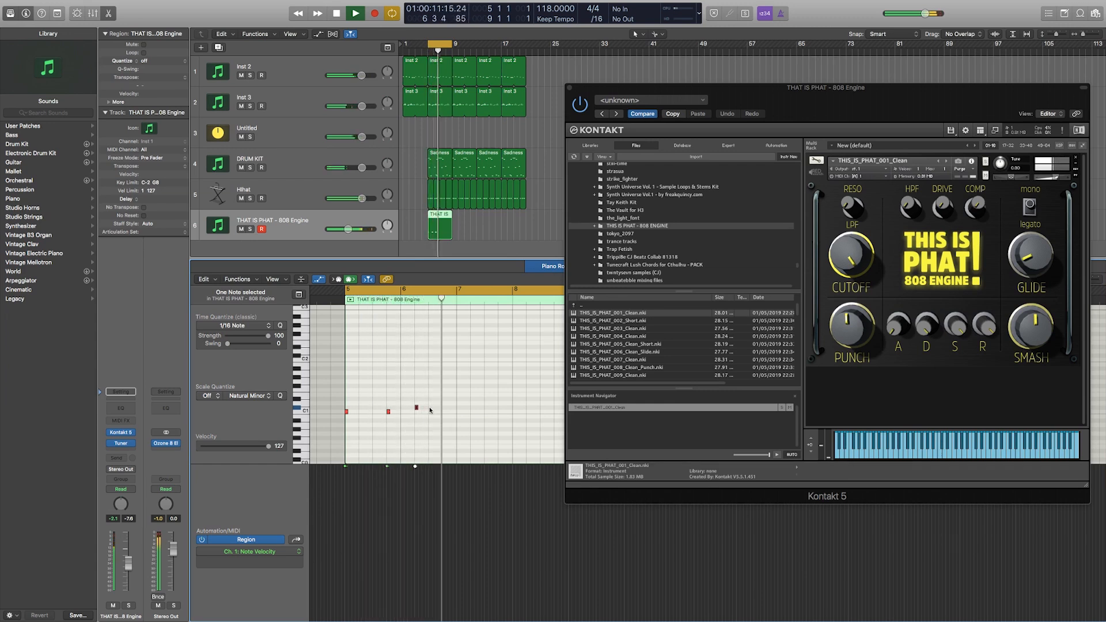
{"action": "key", "text": "space"}
{"action": "left_click_drag", "start_coordinate": [416, 409], "coordinate": [417, 408]}
{"action": "key", "text": "space"}
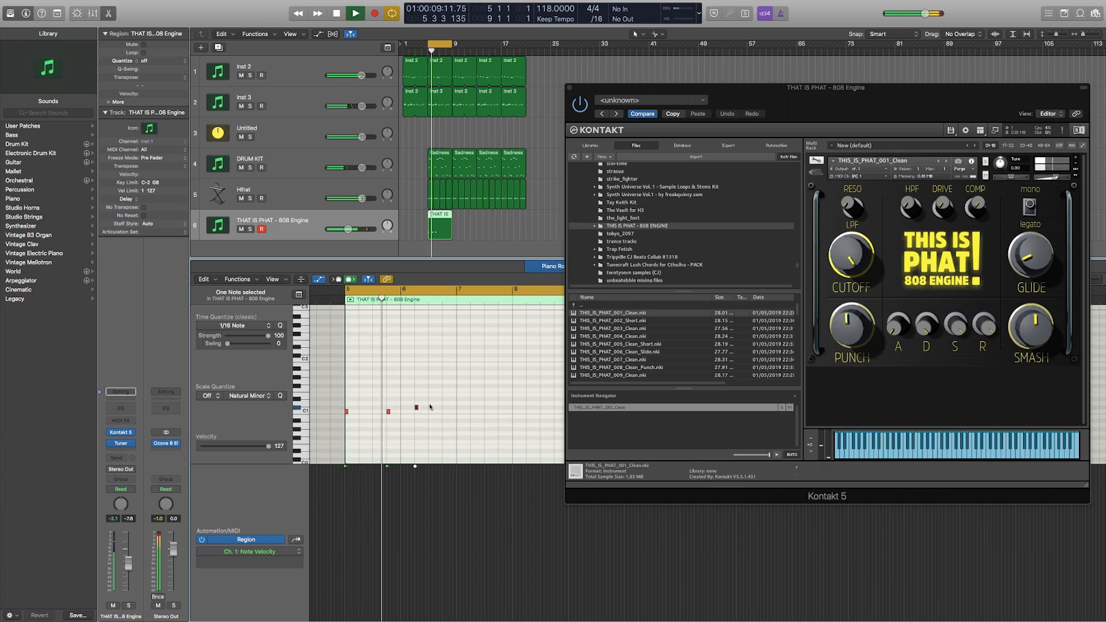
{"action": "key", "text": "space"}
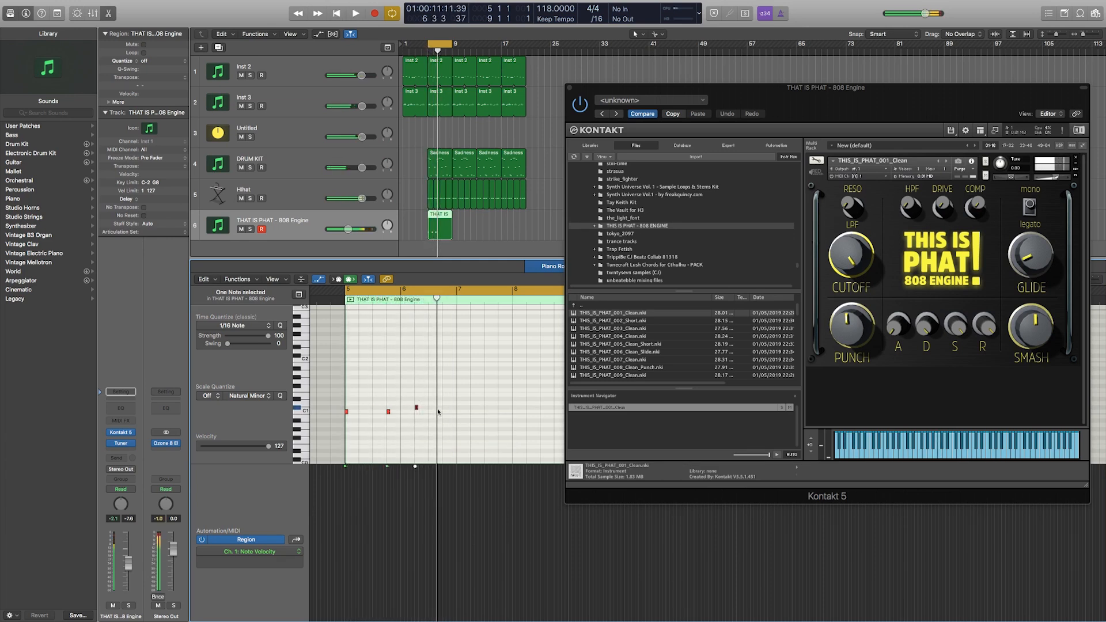
Step: Add a note a semitone above C1 on beat 4 of bar 6 and a C1 note at the start of bar 7
{"action": "left_click", "coordinate": [442, 408], "text": "super"}
{"action": "key", "text": "space"}
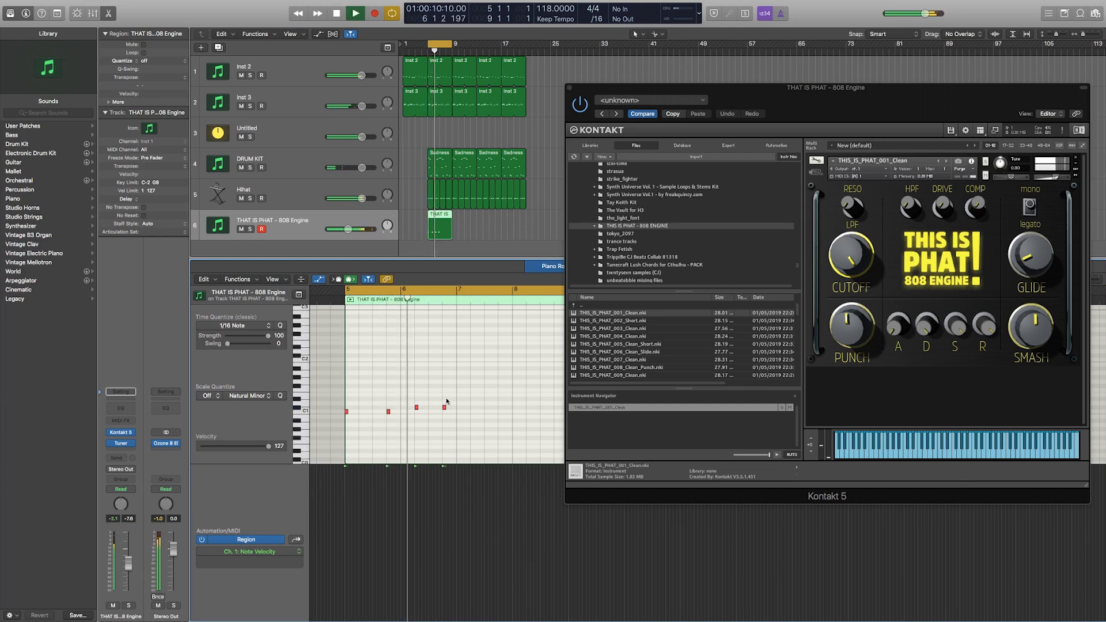
{"action": "key", "text": "space"}
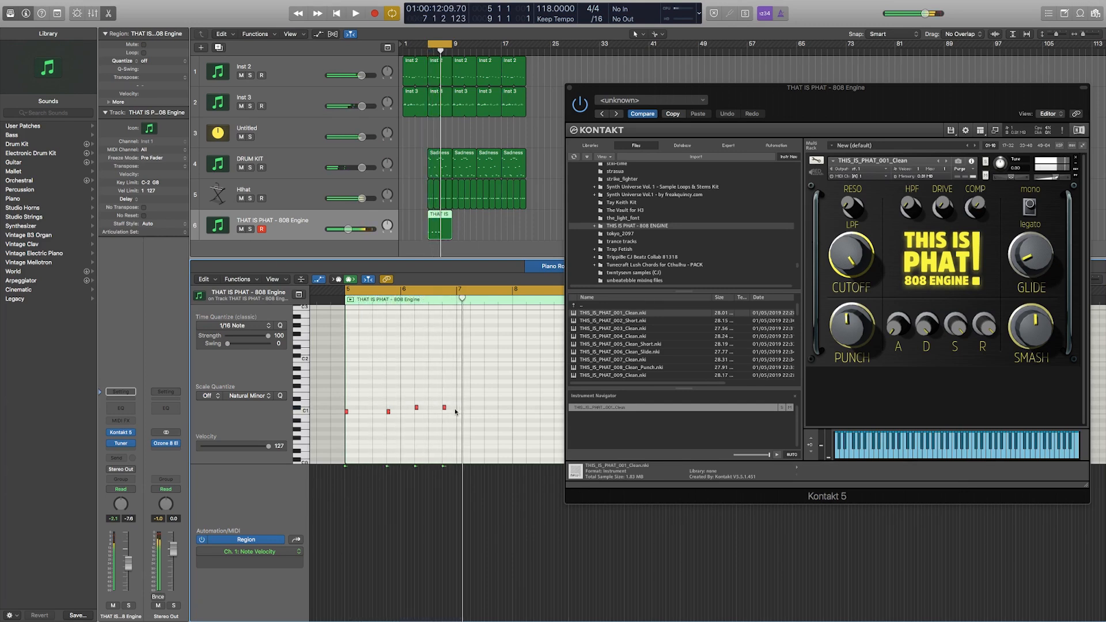
{"action": "left_click", "coordinate": [456, 411], "text": "super"}
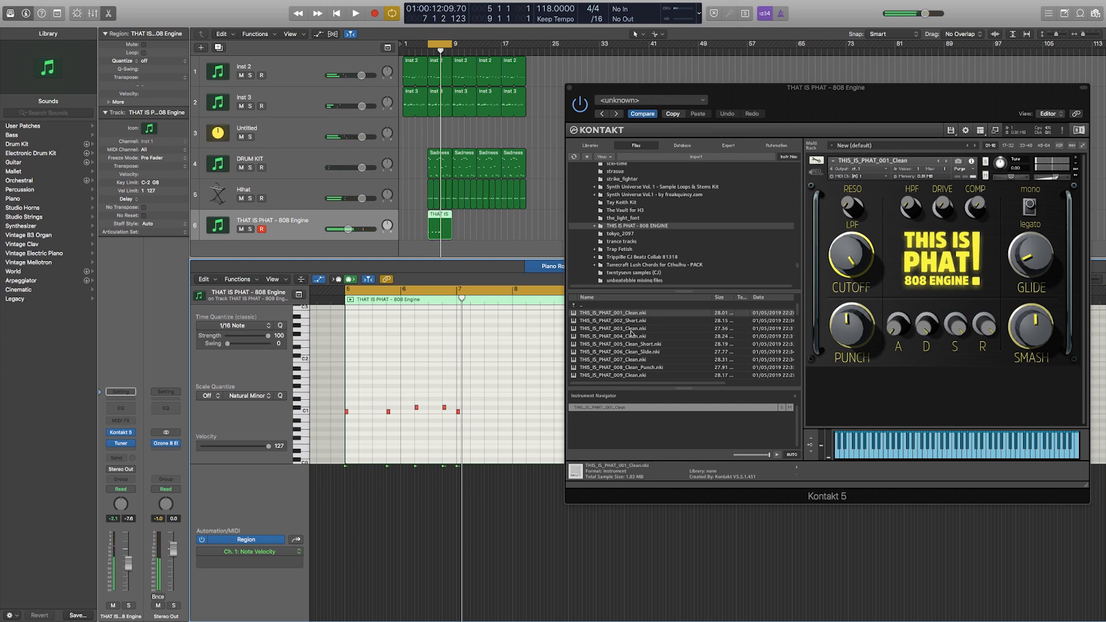
Step: Browse the THIS IS PHAT preset files in Kontakt and play back the 808 pattern in the loop
{"action": "scroll", "coordinate": [630, 332], "scroll_direction": "down", "scroll_amount": 10}
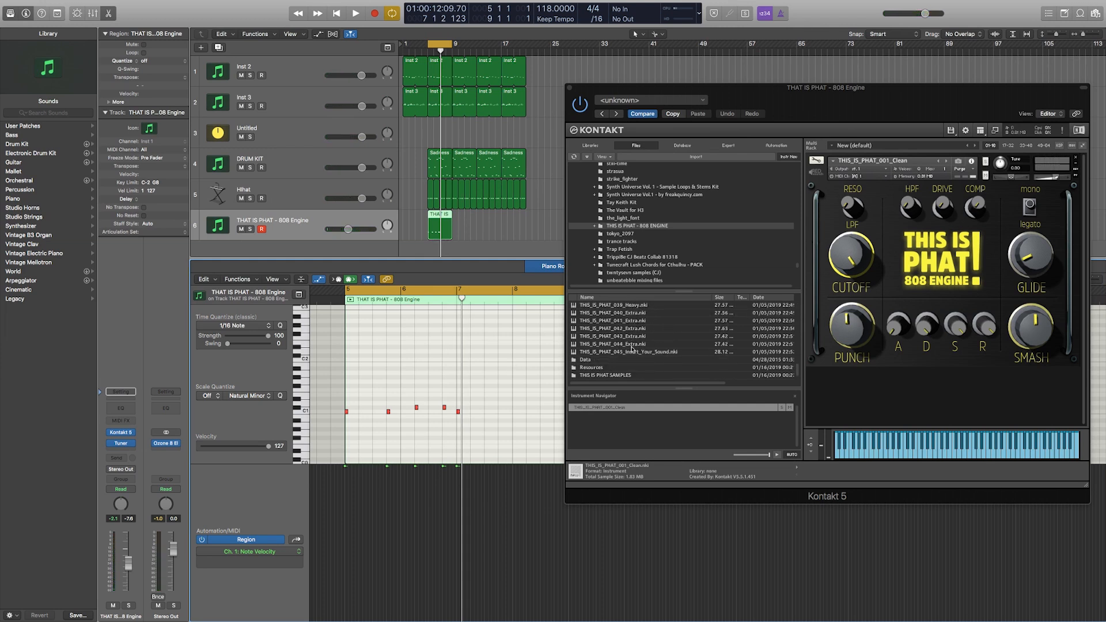
{"action": "scroll", "coordinate": [632, 349], "scroll_direction": "up", "scroll_amount": 1}
{"action": "scroll", "coordinate": [627, 368], "scroll_direction": "up", "scroll_amount": 10}
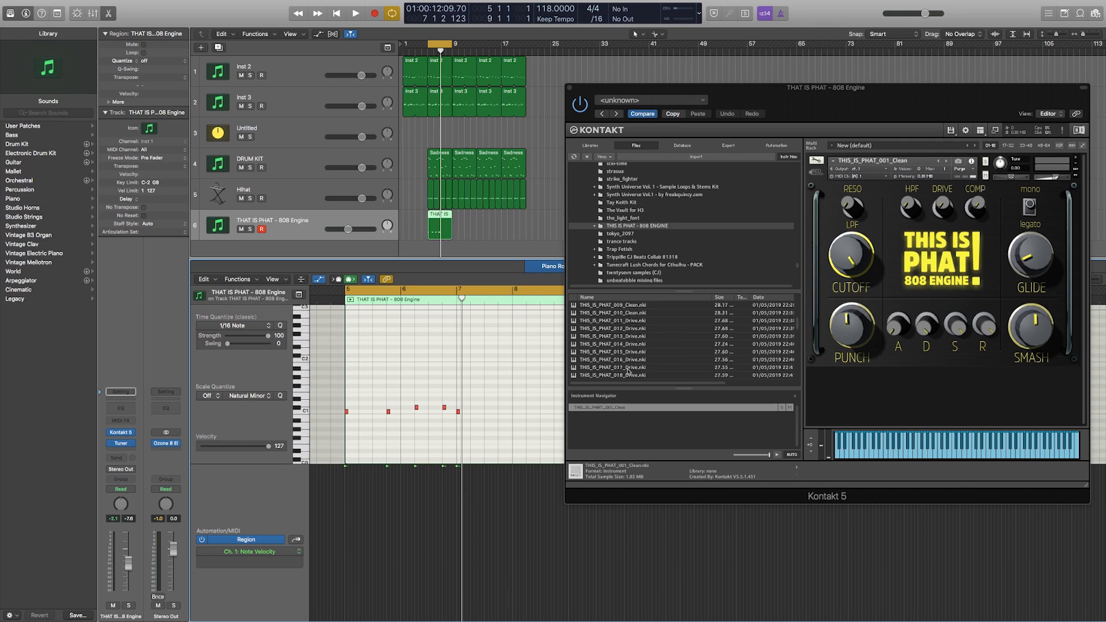
{"action": "key", "text": "space"}
{"action": "key", "text": "space"}
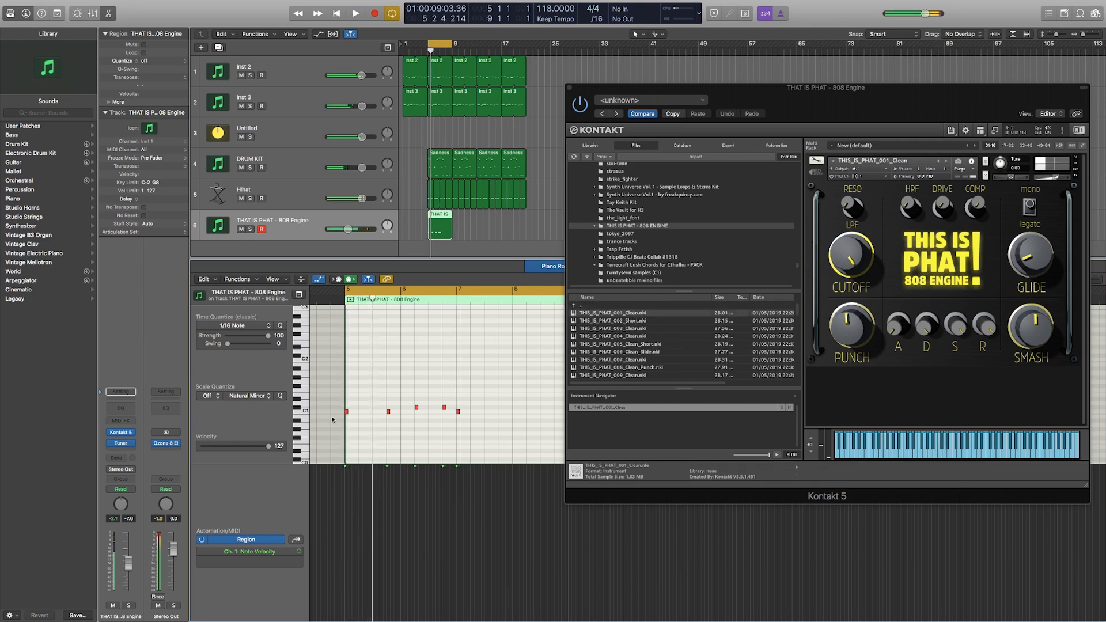
{"action": "key", "text": "space"}
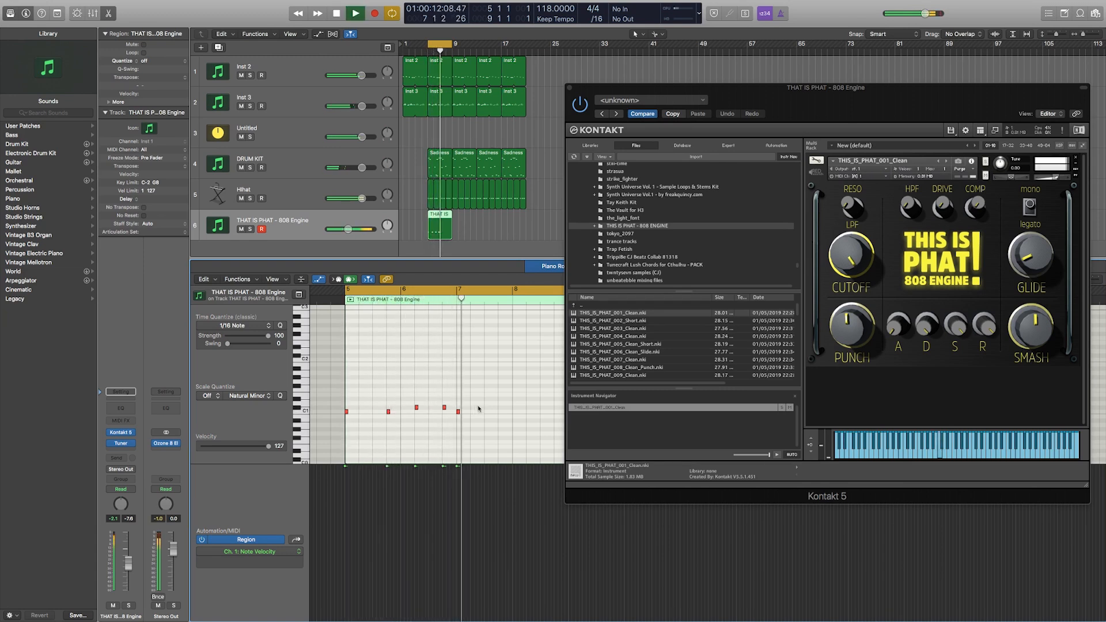
Step: Add a C1 note on beat 4 of bar 7, move the note on beat 4 of bar 6 half a beat earlier and play the loop
{"action": "key", "text": "space"}
{"action": "left_click", "coordinate": [501, 412]}
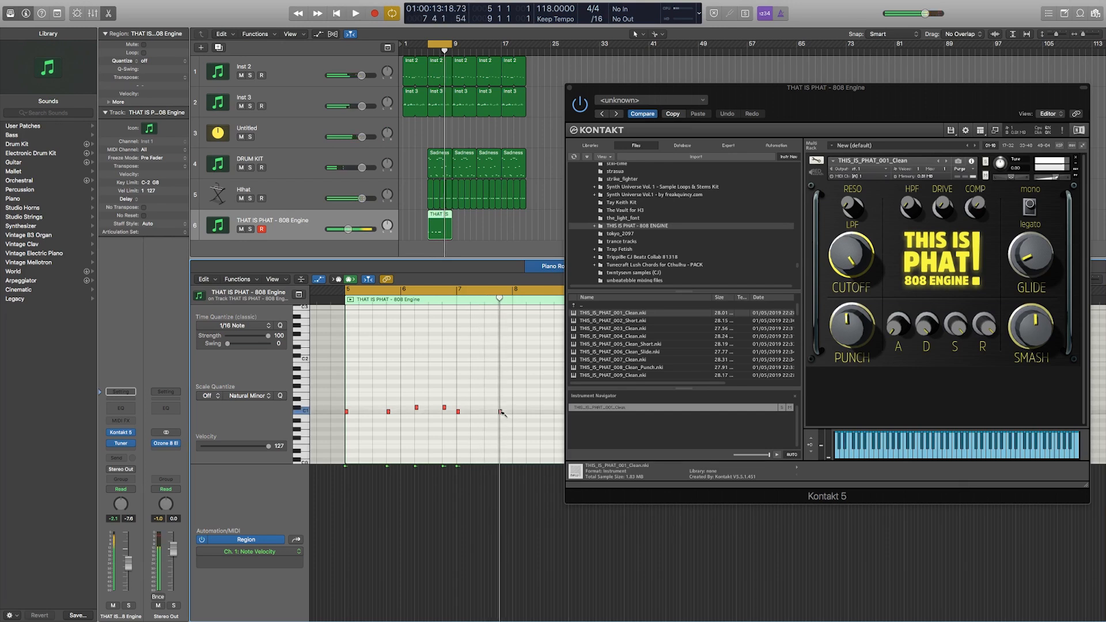
{"action": "key", "text": "space"}
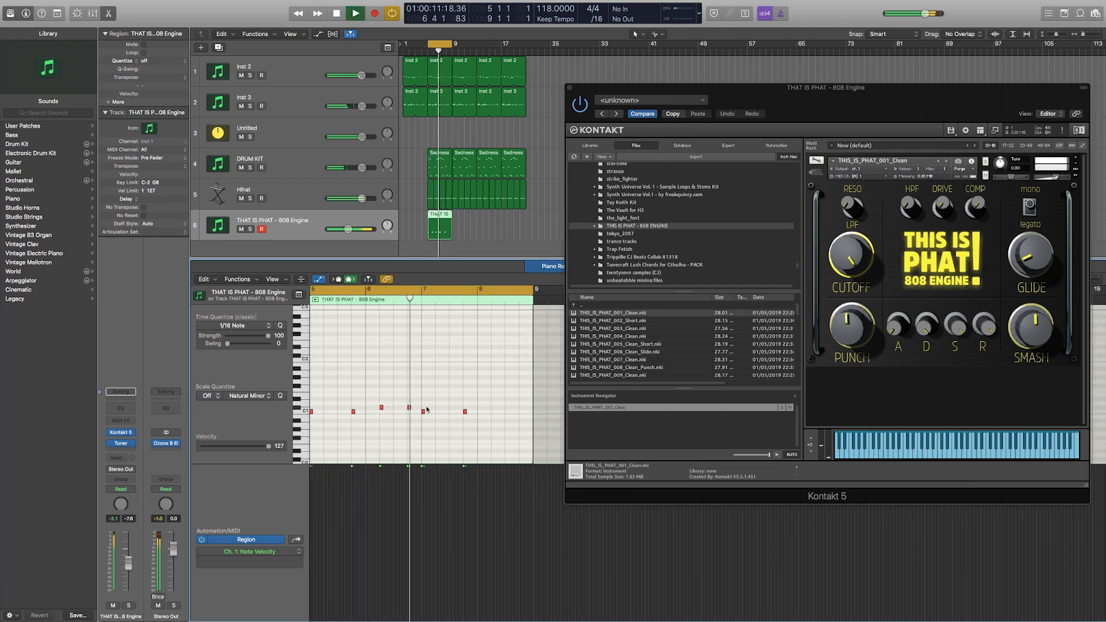
{"action": "key", "text": "space"}
{"action": "left_click_drag", "start_coordinate": [409, 407], "coordinate": [401, 410]}
{"action": "key", "text": "space"}
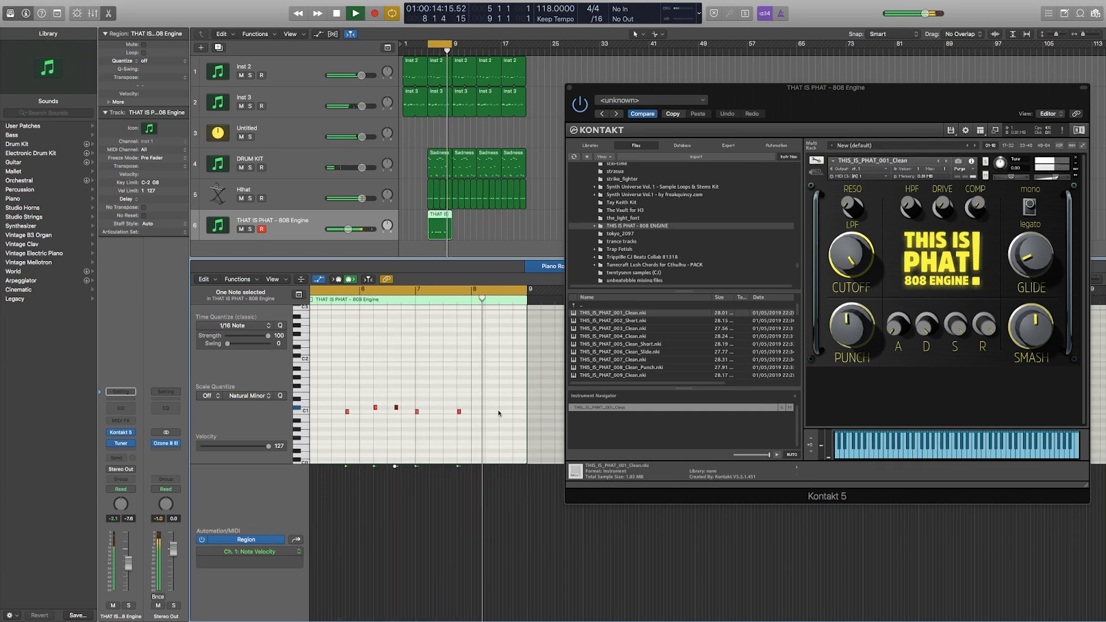
Step: Add bar 8 notes a semitone above C1 on beat 2 and between beats 3 and 4, plus one an octave higher on beat 4; play the loop
{"action": "key", "text": "space"}
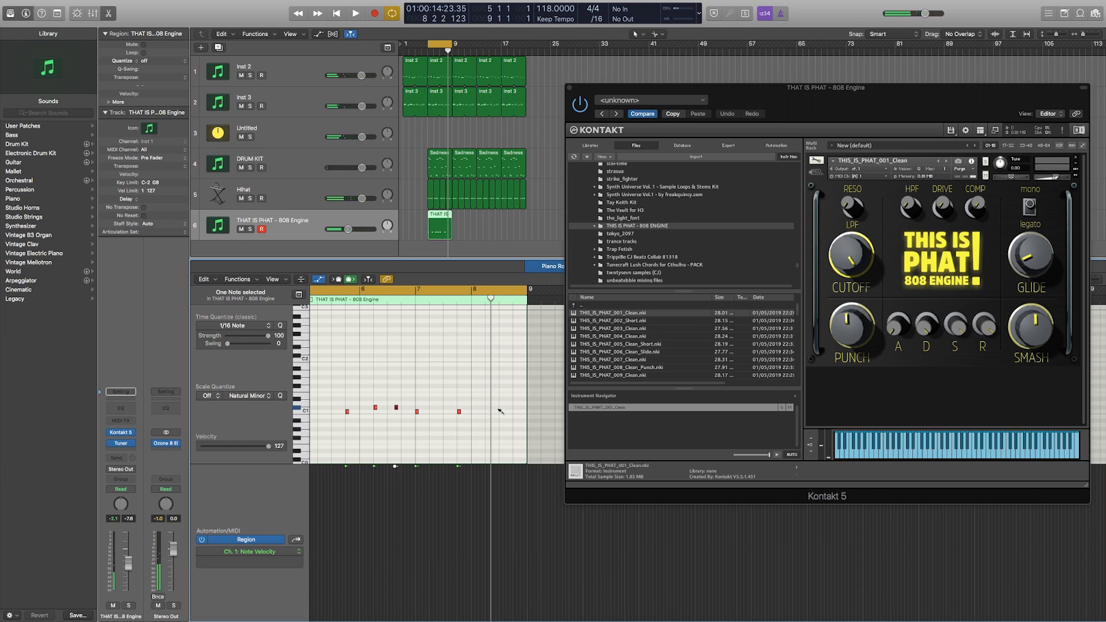
{"action": "left_click", "coordinate": [487, 408]}
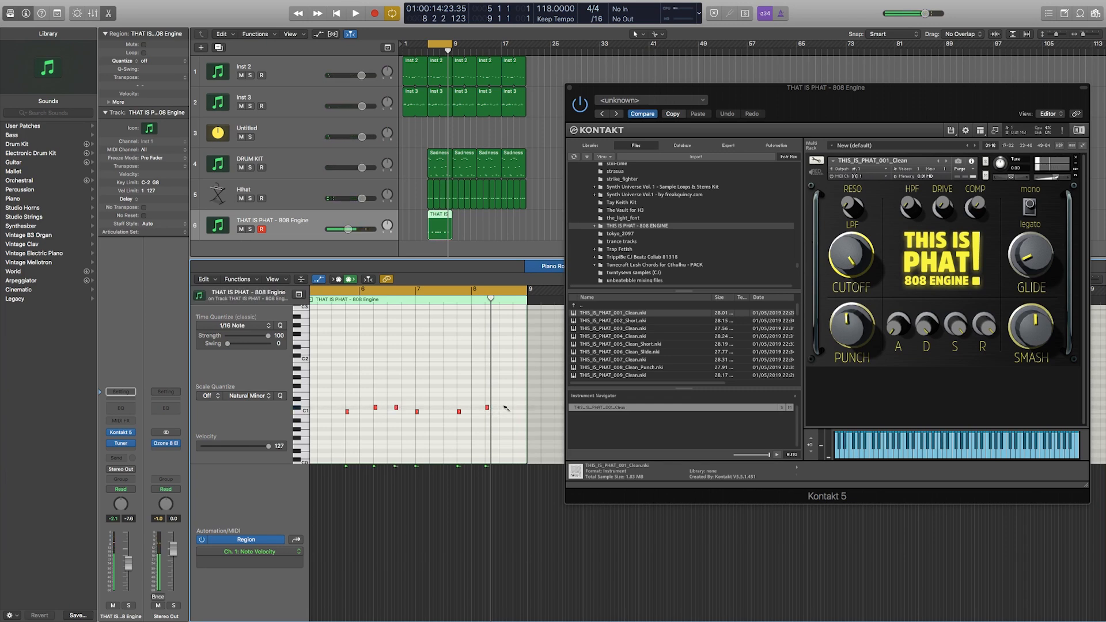
{"action": "left_click", "coordinate": [505, 407]}
{"action": "left_click_drag", "start_coordinate": [506, 409], "coordinate": [509, 409]}
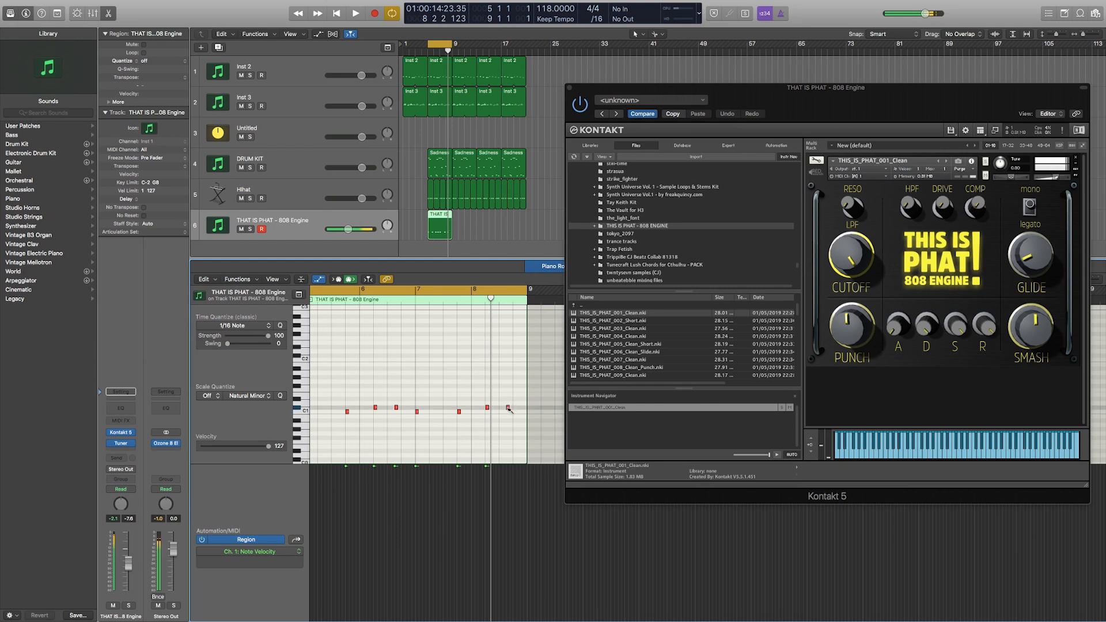
{"action": "left_click", "coordinate": [514, 364]}
{"action": "left_click", "coordinate": [514, 355]}
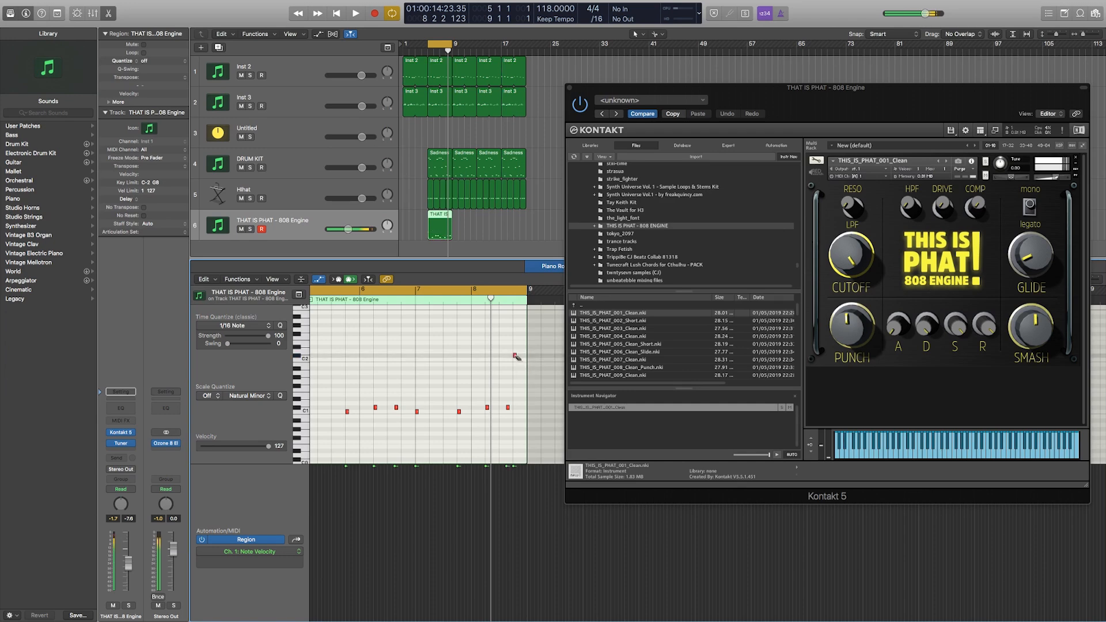
{"action": "key", "text": "space"}
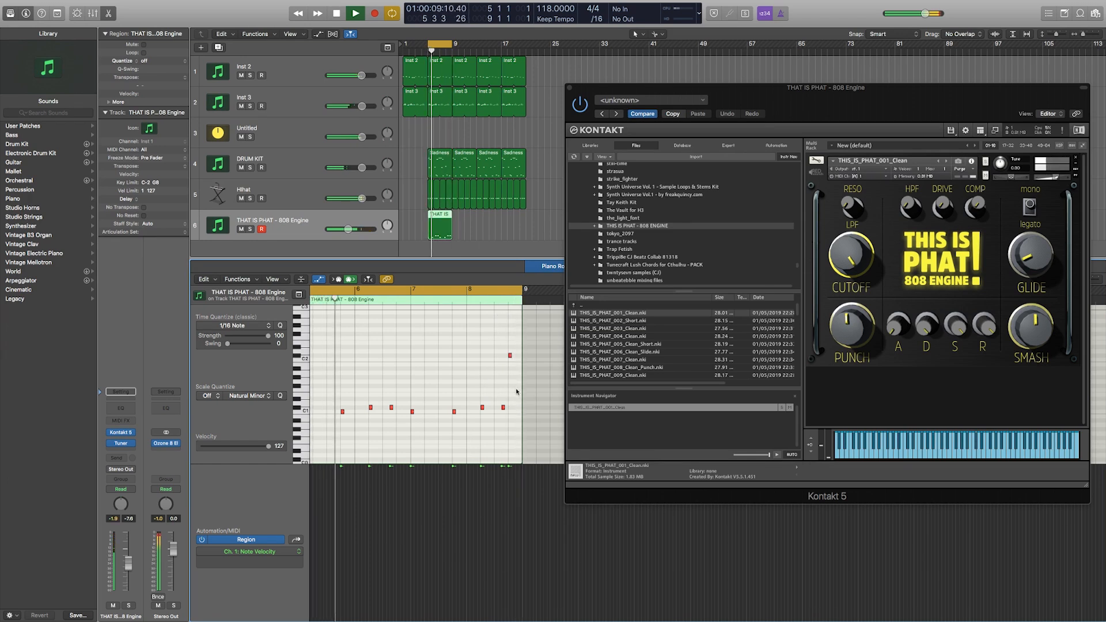
Step: Add a last note half a beat after beat 4 of bar 8, five semitones below the high note, and play the loop
{"action": "key", "text": "space"}
{"action": "left_click", "coordinate": [517, 426]}
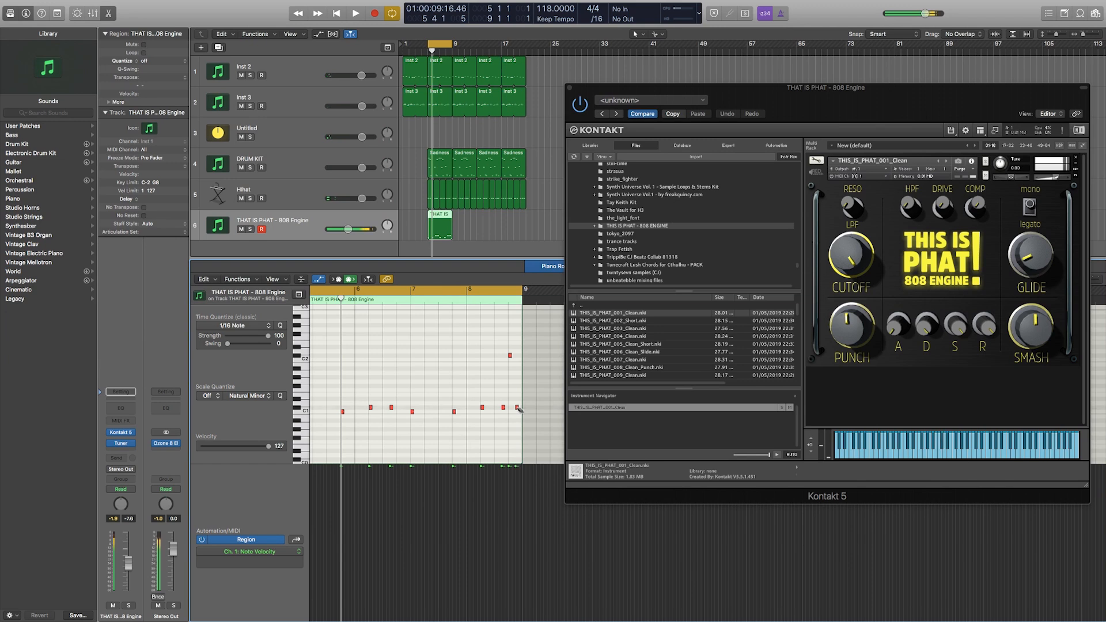
{"action": "left_click", "coordinate": [517, 411]}
{"action": "left_click", "coordinate": [517, 438]}
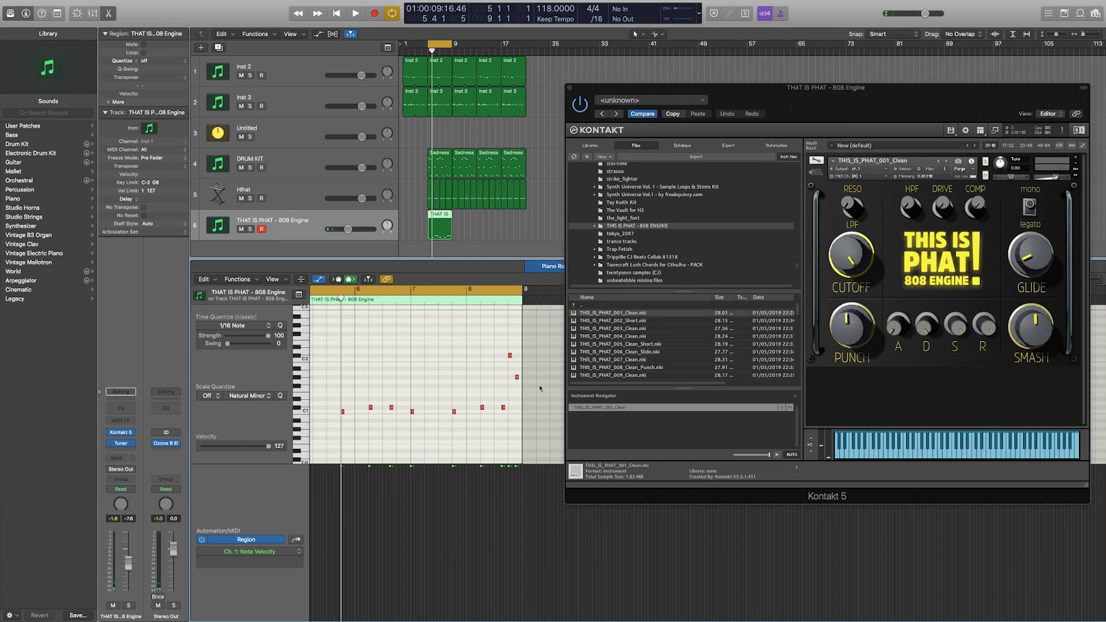
{"action": "key", "text": "space"}
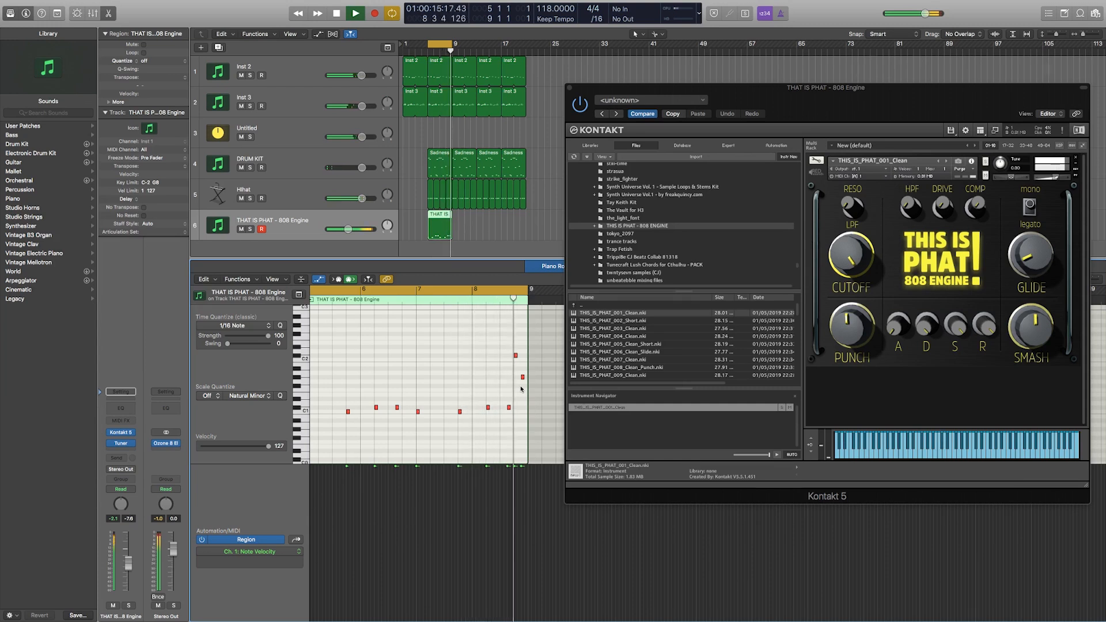
Step: Loop the 808 region to the end of the drum parts, then extend the cycle range to bar 13 and play it
{"action": "key", "text": "space"}
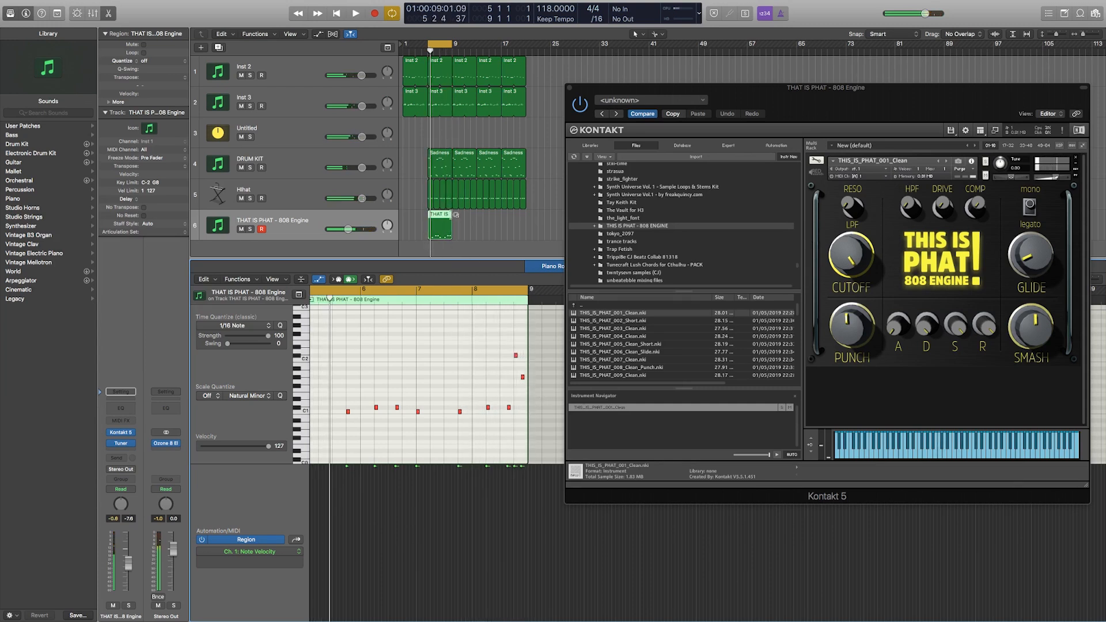
{"action": "left_click_drag", "start_coordinate": [451, 216], "coordinate": [517, 283]}
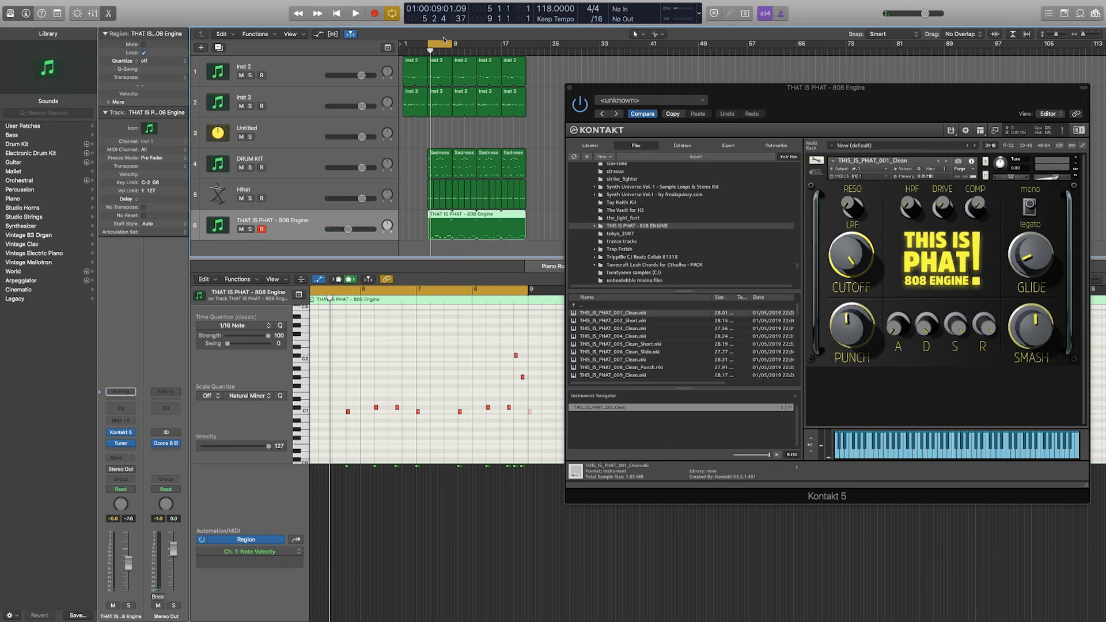
{"action": "left_click_drag", "start_coordinate": [452, 45], "coordinate": [478, 47]}
{"action": "key", "text": "space"}
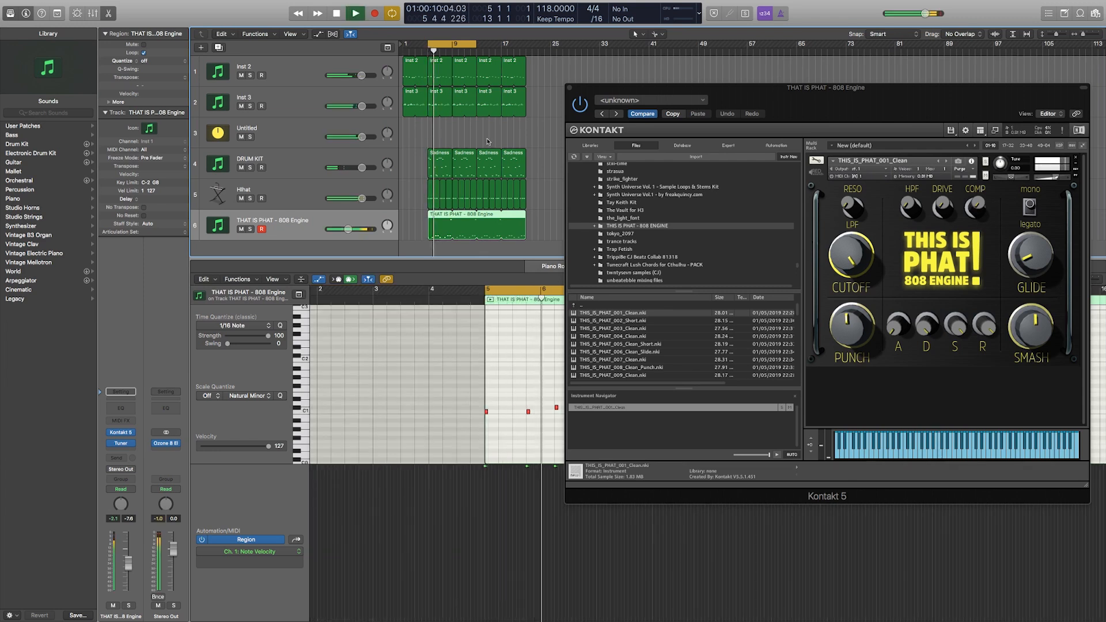
{"action": "scroll", "coordinate": [494, 222], "scroll_direction": "right", "scroll_amount": 1}
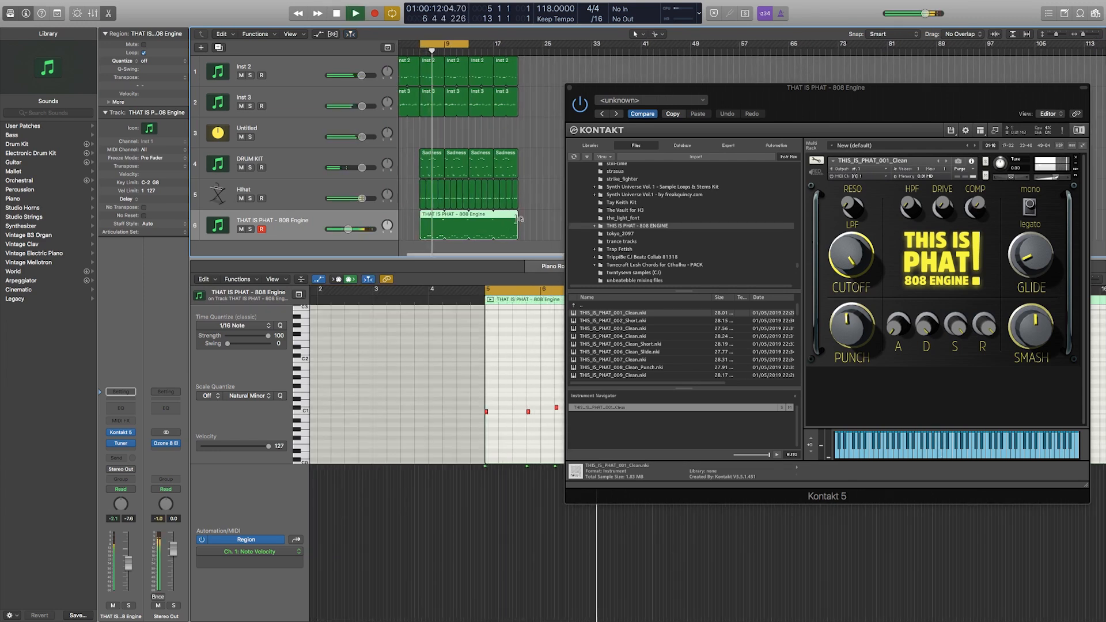
{"action": "scroll", "coordinate": [517, 222], "scroll_direction": "right", "scroll_amount": 1}
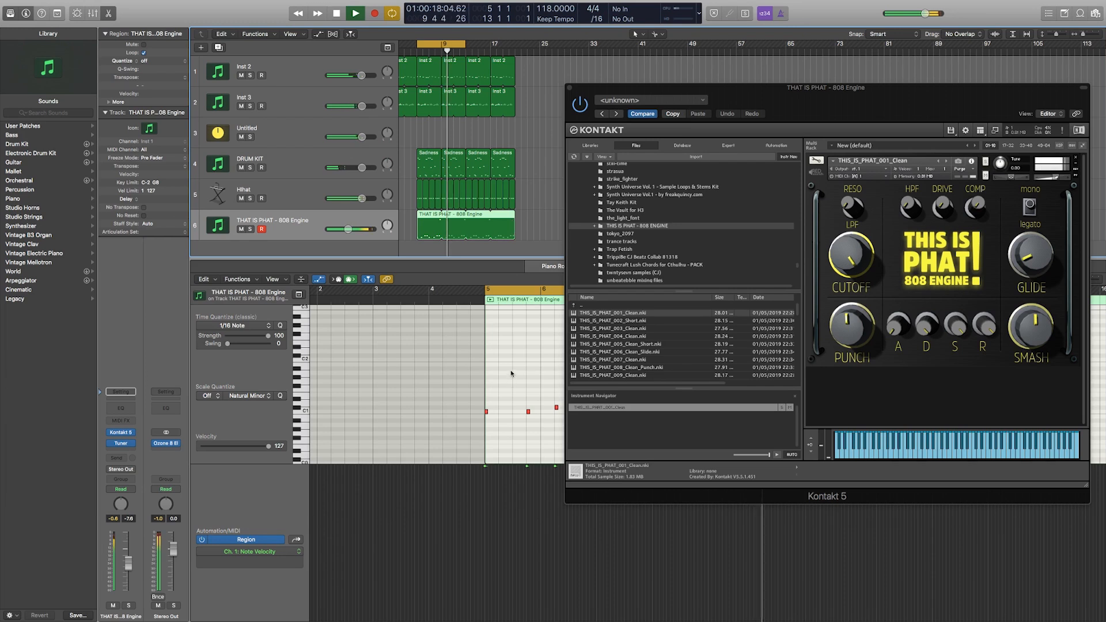
{"action": "scroll", "coordinate": [512, 371], "scroll_direction": "right", "scroll_amount": 5}
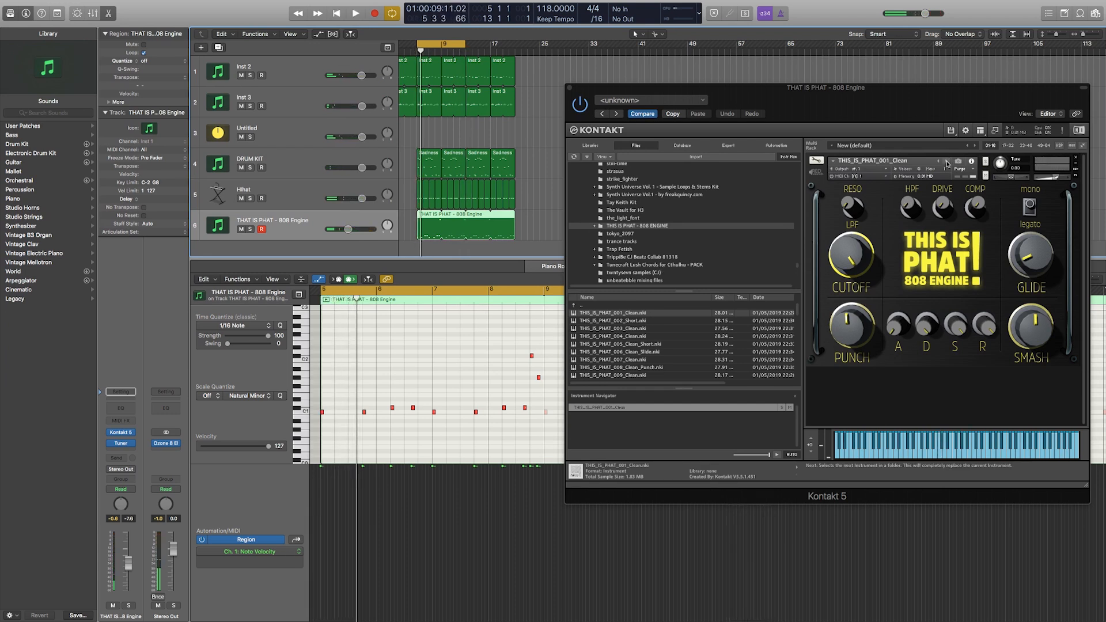
Step: Load the THIS_IS_PHAT_002_Short preset, adjust its release and play the 808 pattern
{"action": "left_click", "coordinate": [946, 163]}
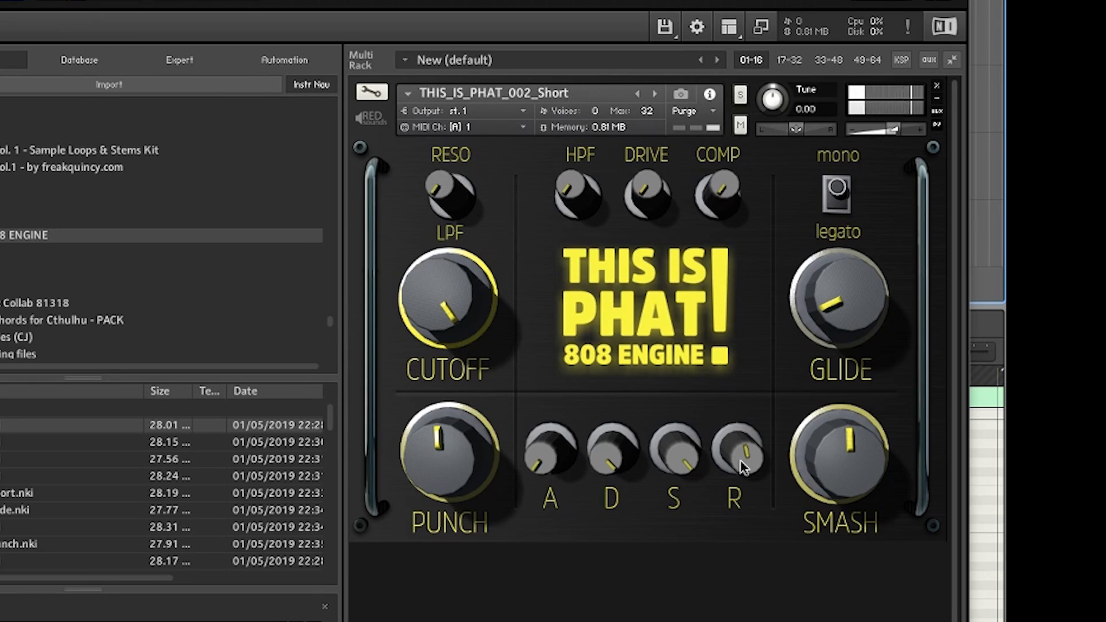
{"action": "left_click_drag", "start_coordinate": [743, 465], "coordinate": [741, 385]}
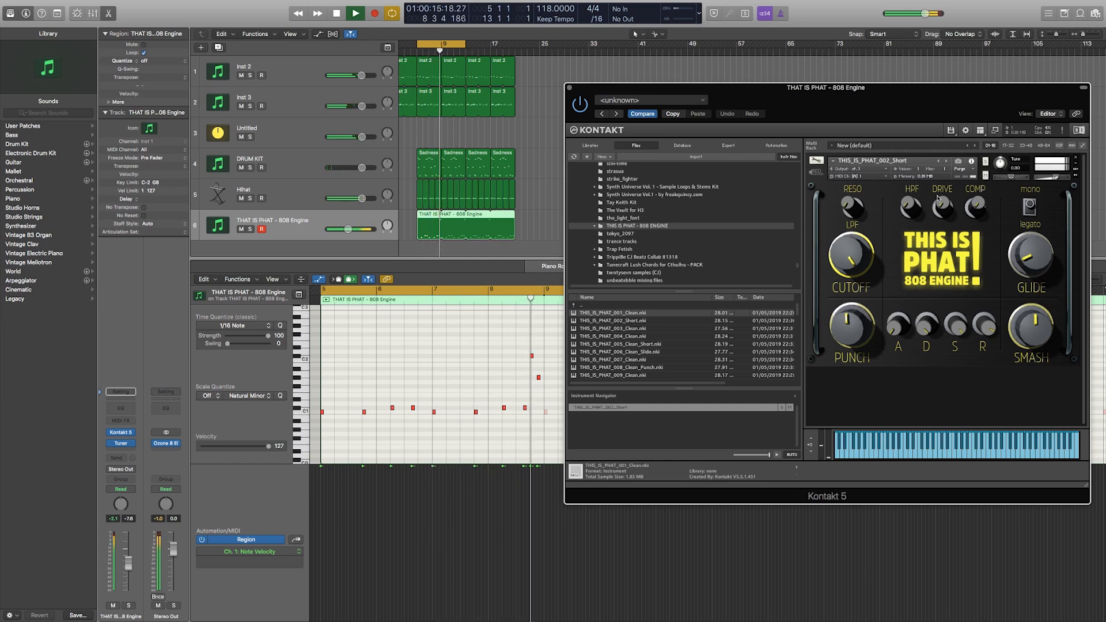
{"action": "key", "text": "space"}
Step: Step through the following presets from THIS_IS_PHAT_003_Clean to THIS_IS_PHAT_005_Clean_Short and audition them with the beat
{"action": "left_click", "coordinate": [949, 164]}
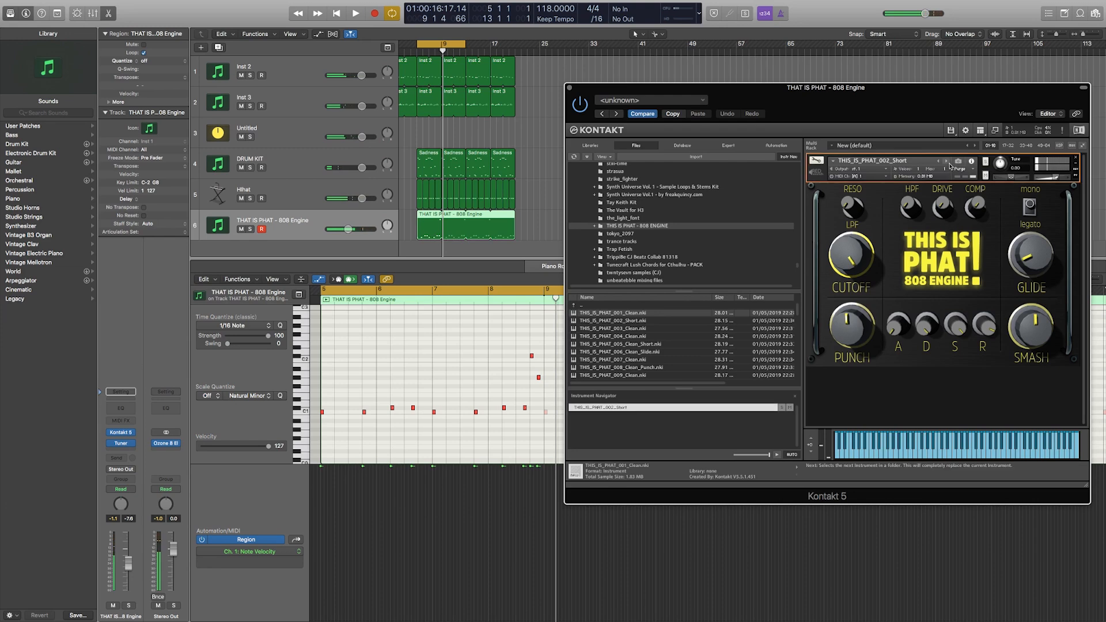
{"action": "key", "text": "space"}
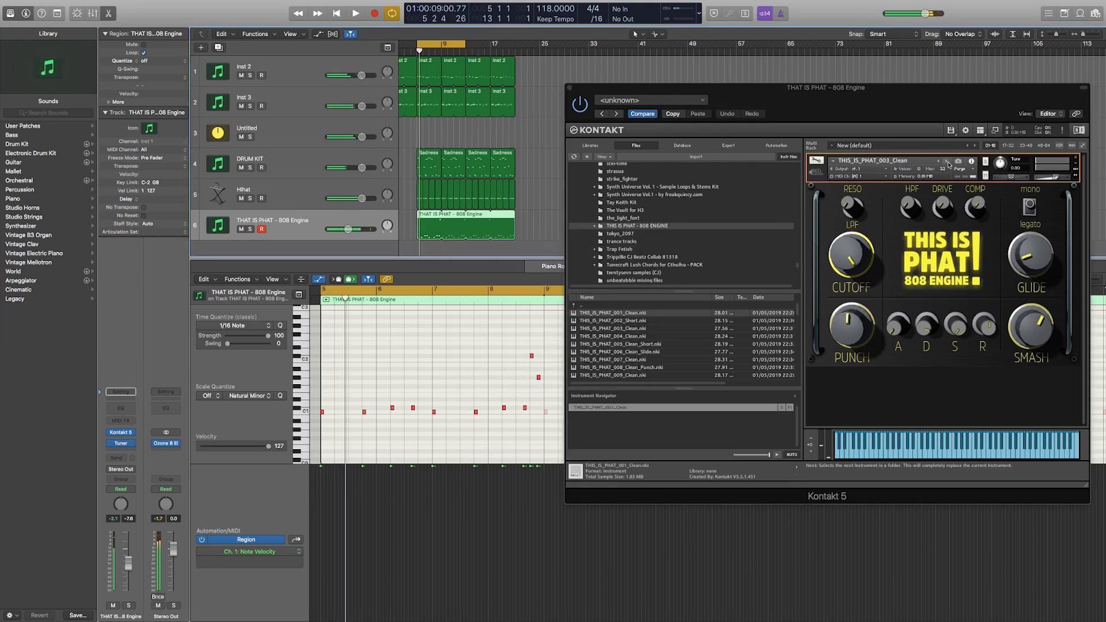
{"action": "left_click", "coordinate": [949, 164]}
{"action": "left_click", "coordinate": [949, 164]}
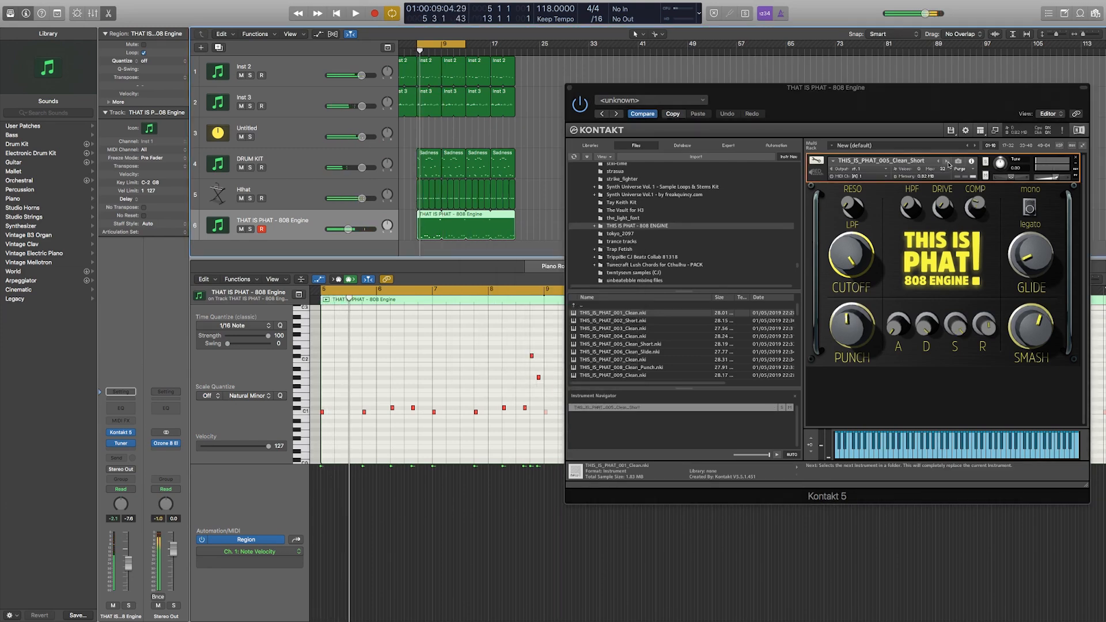
{"action": "key", "text": "space"}
Step: Go back to the THIS_IS_PHAT_004_Clean preset, adjust its release and play the loop
{"action": "left_click", "coordinate": [939, 163]}
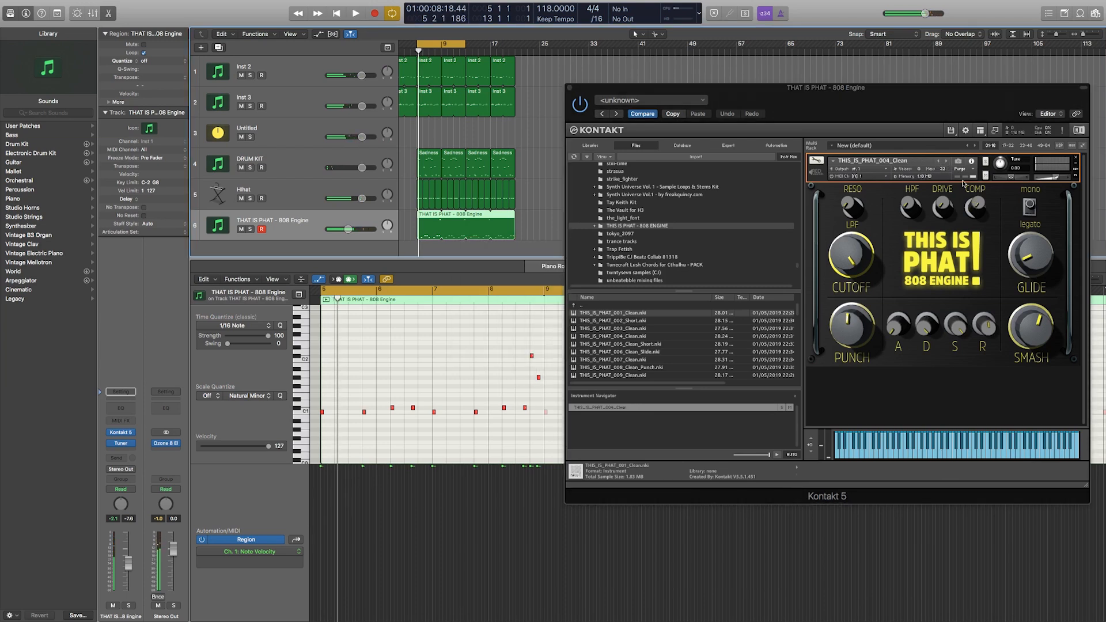
{"action": "key", "text": "space"}
{"action": "key", "text": "space"}
{"action": "left_click_drag", "start_coordinate": [986, 334], "coordinate": [978, 266]}
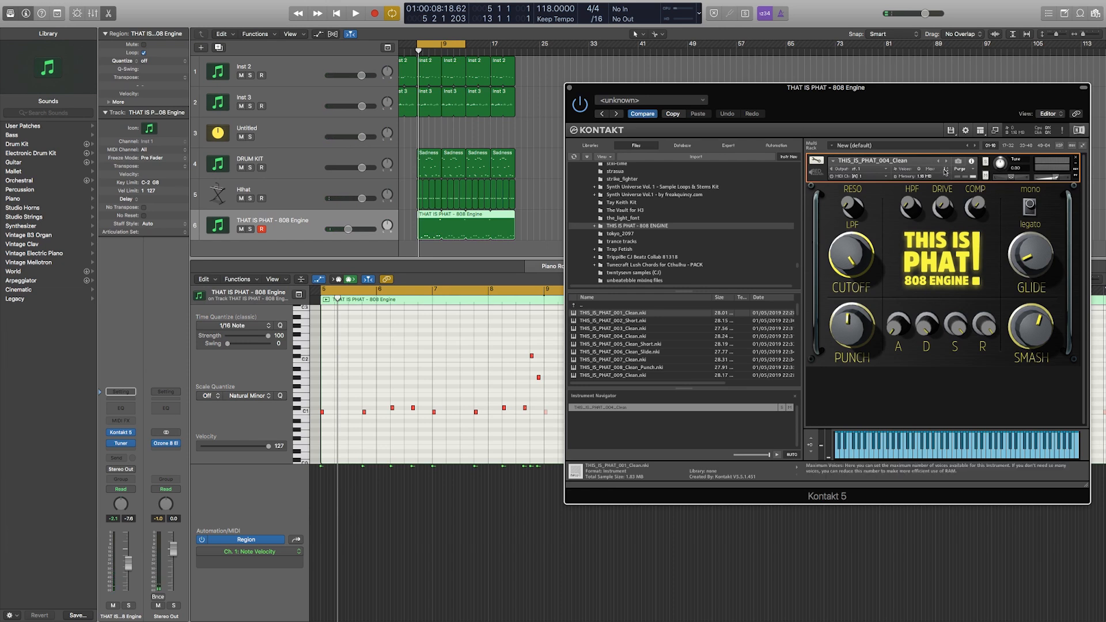
{"action": "key", "text": "space"}
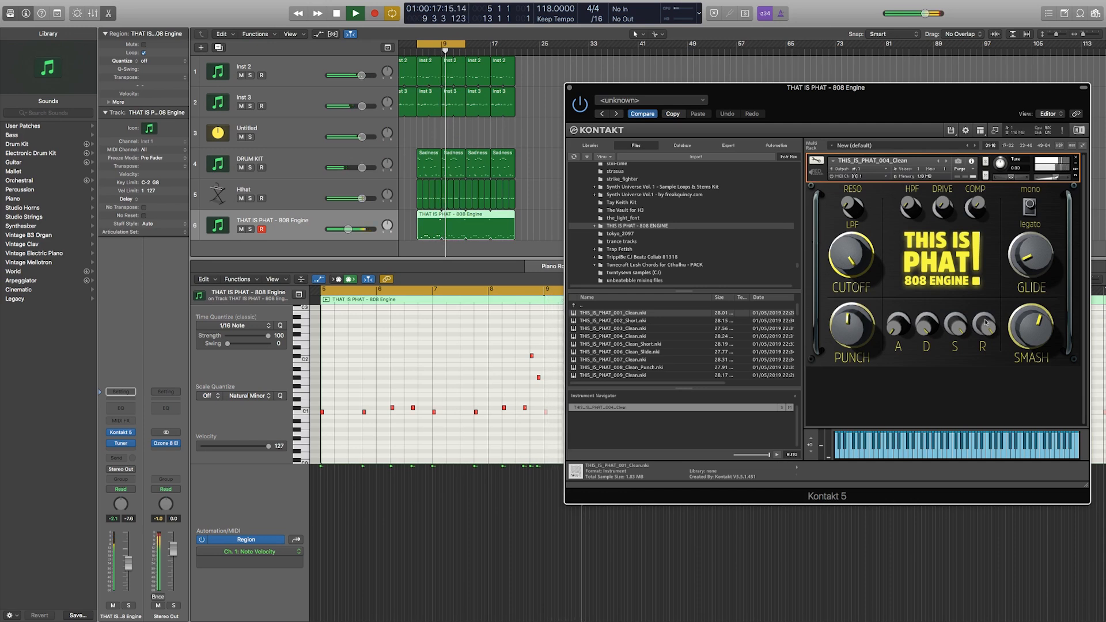
{"action": "key", "text": "space"}
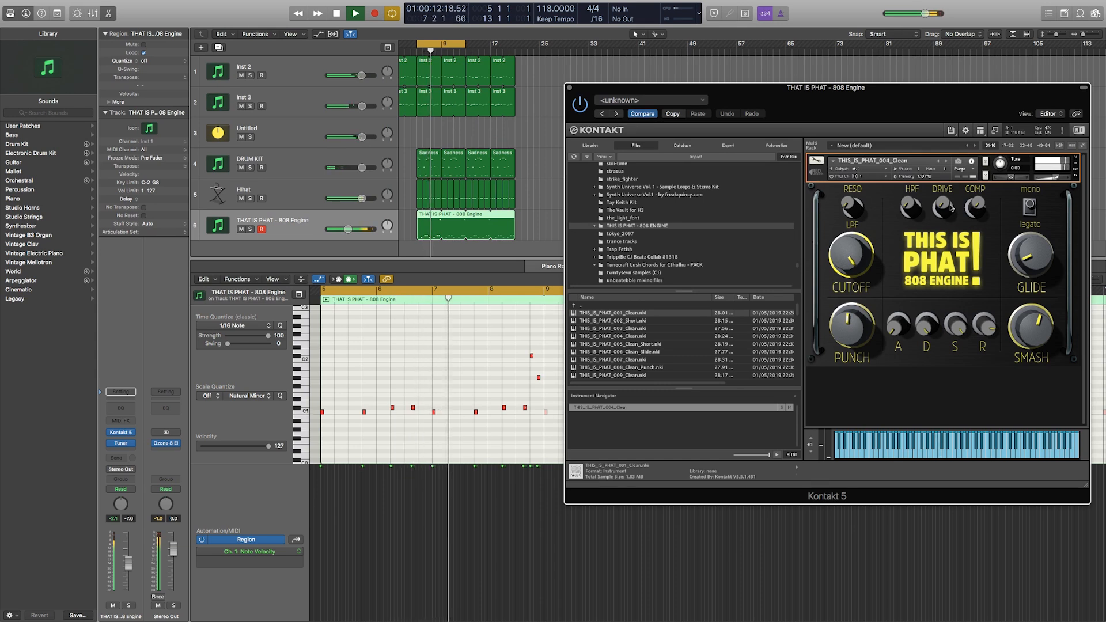
Step: Shorten the looped 808 region to end at bar 13 and audition it with the THIS_IS_PHAT_005_Clean_Short preset
{"action": "left_click_drag", "start_coordinate": [514, 216], "coordinate": [468, 218]}
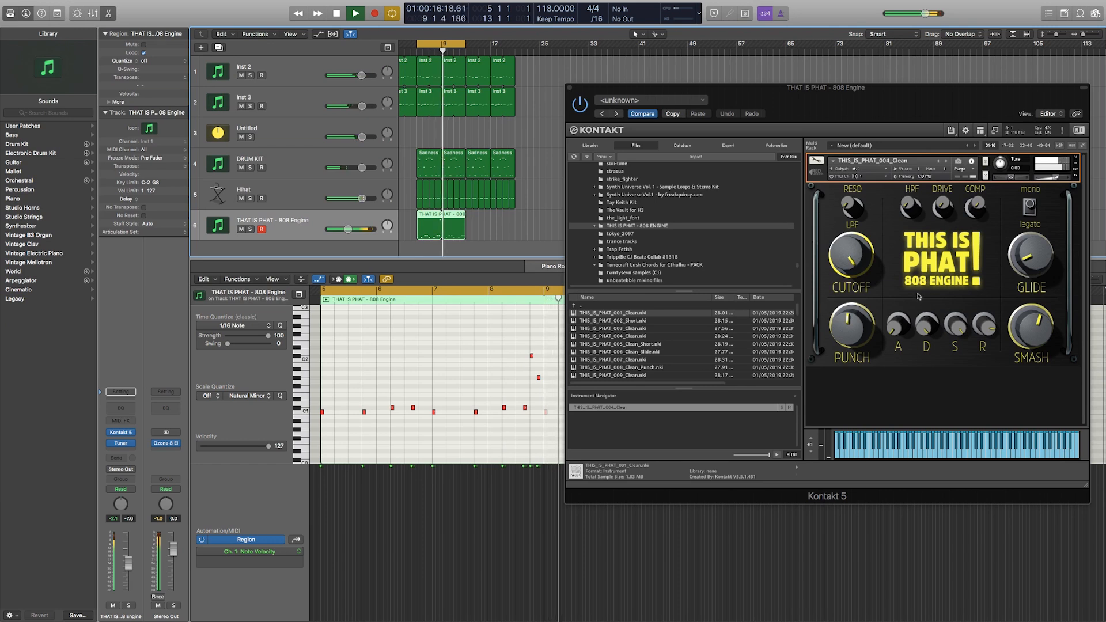
{"action": "key", "text": "space"}
{"action": "left_click", "coordinate": [945, 161]}
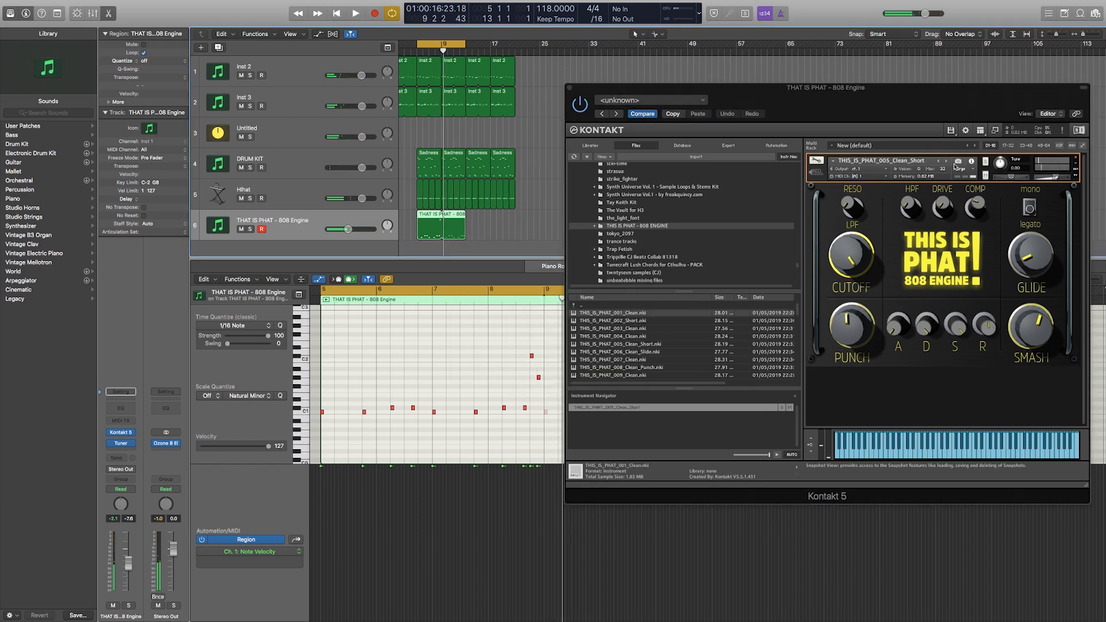
{"action": "key", "text": "space"}
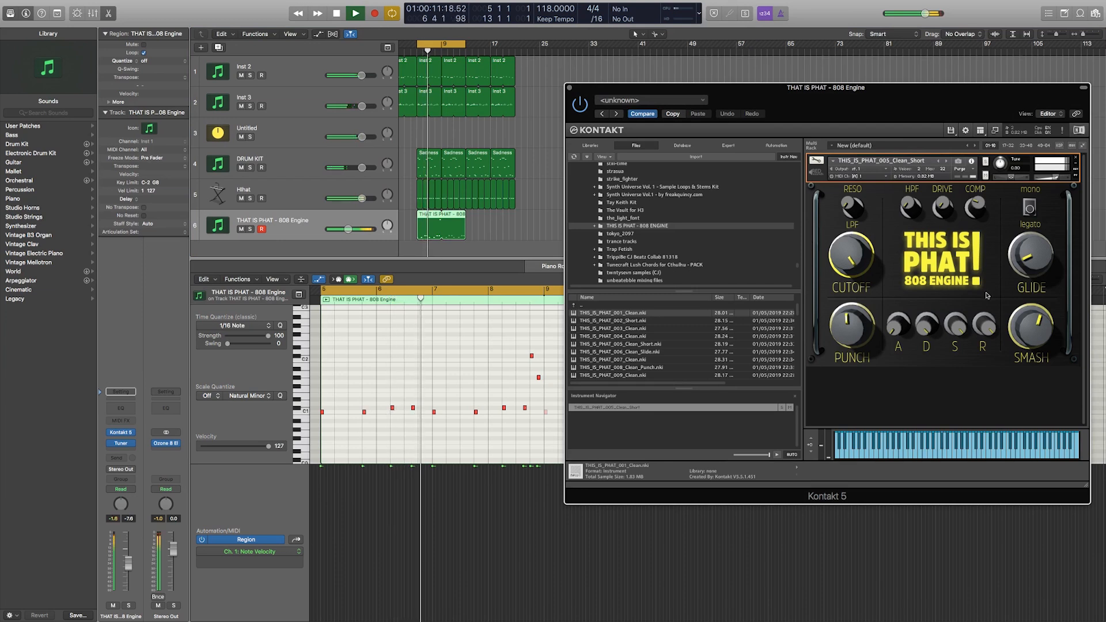
{"action": "key", "text": "space"}
Step: Load the THIS_IS_PHAT_006_Clean_Slide preset, increase its glide and play the loop
{"action": "left_click", "coordinate": [948, 161]}
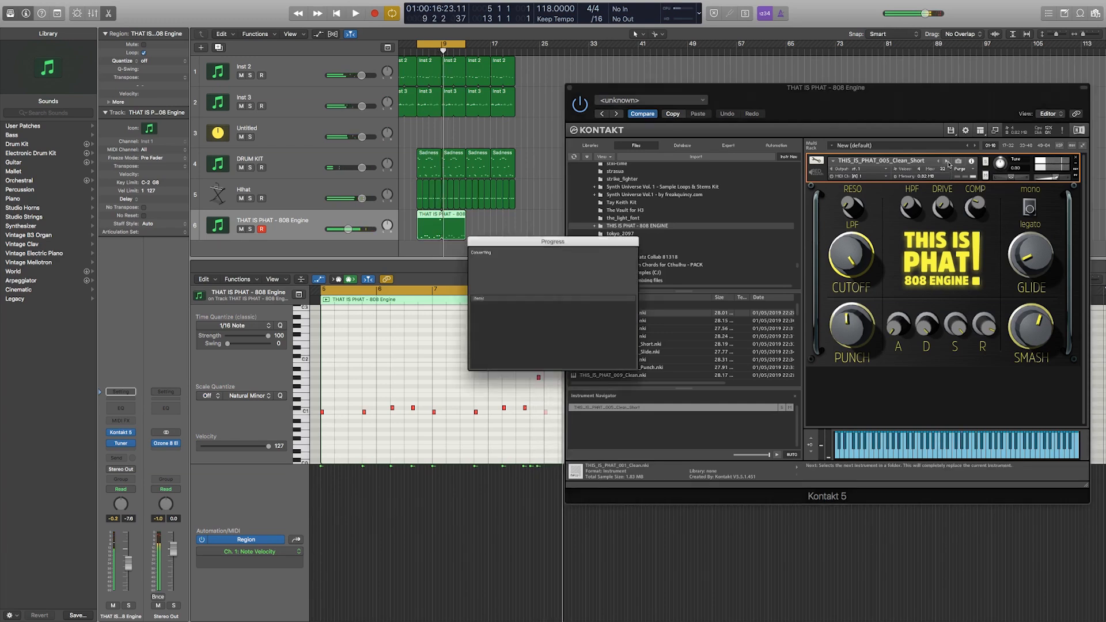
{"action": "key", "text": "space"}
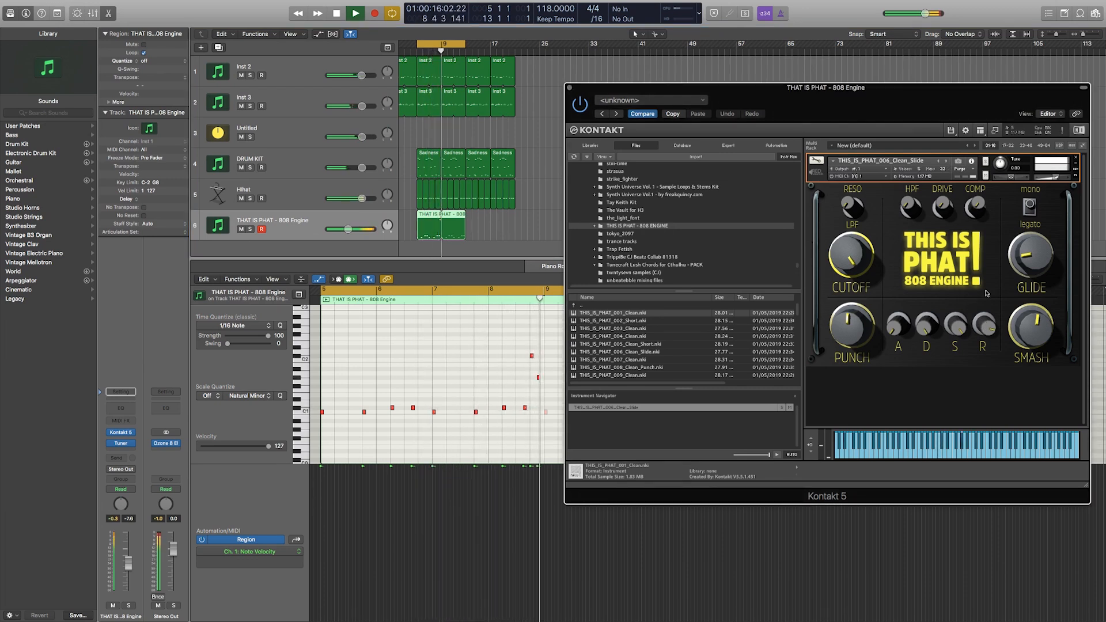
{"action": "key", "text": "space"}
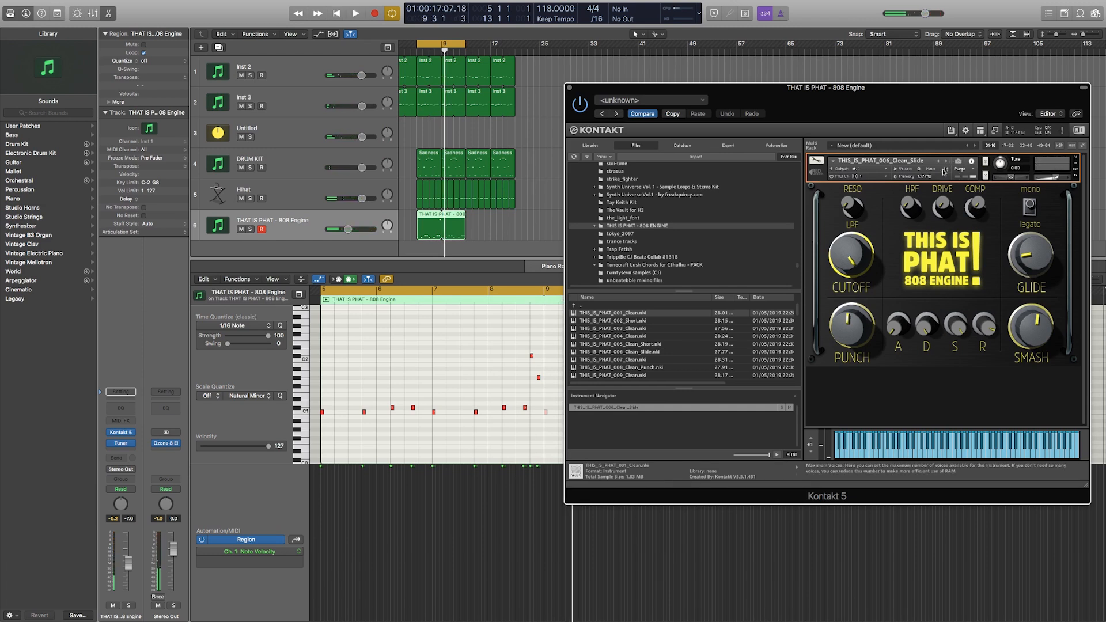
{"action": "key", "text": "space"}
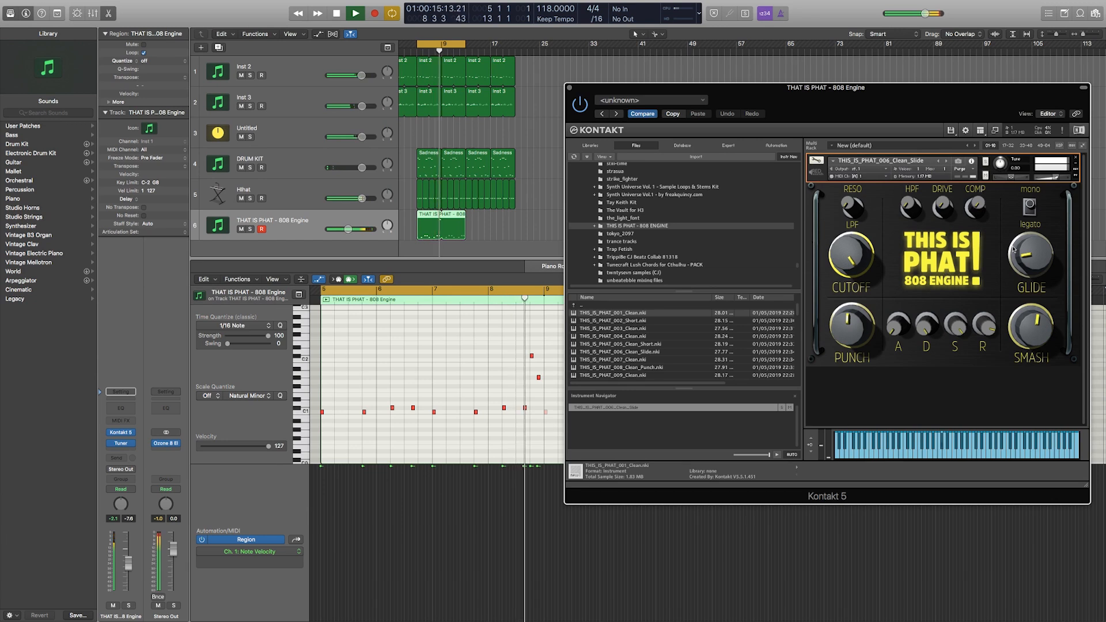
{"action": "left_click_drag", "start_coordinate": [1034, 261], "coordinate": [1034, 246]}
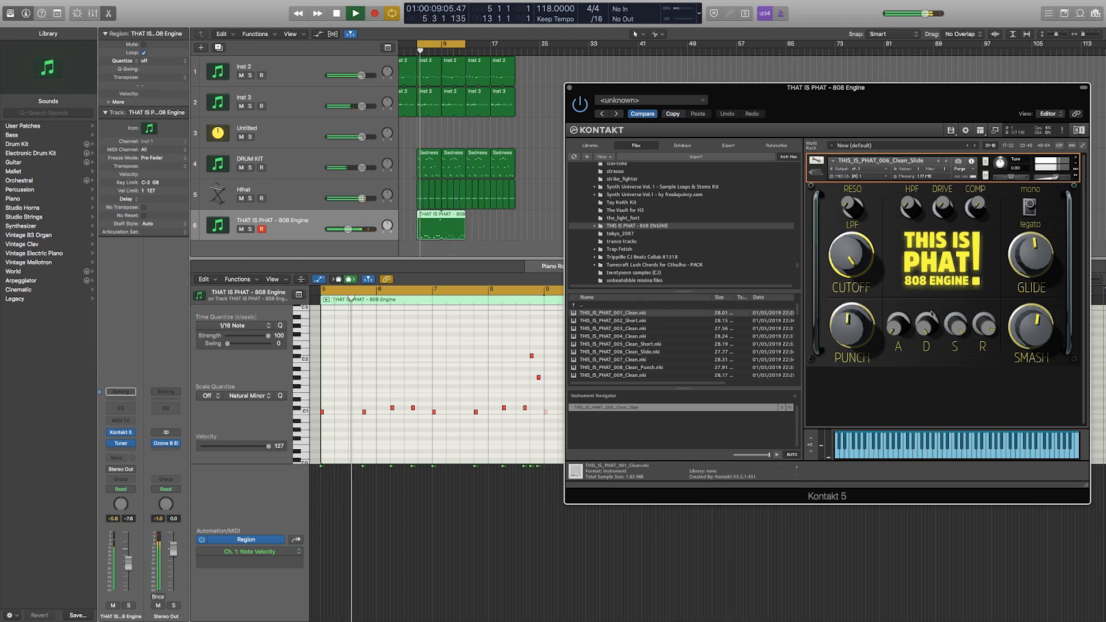
{"action": "key", "text": "space"}
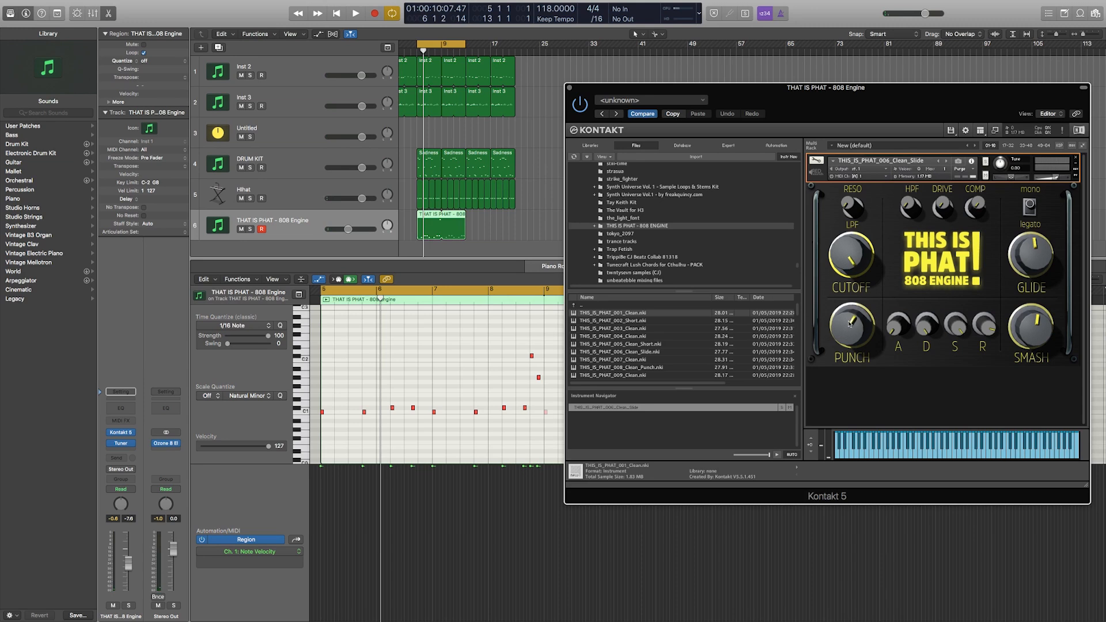
Step: Increase the punch of the THIS_IS_PHAT_006_Clean_Slide preset and audition it over the loop
{"action": "key", "text": "space"}
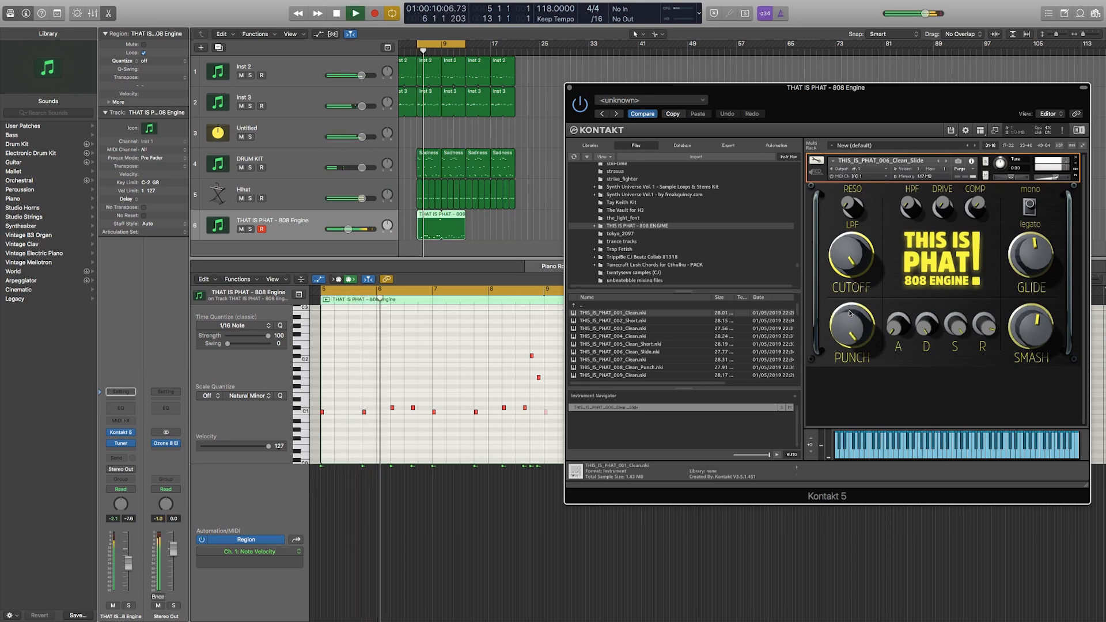
{"action": "left_click_drag", "start_coordinate": [848, 336], "coordinate": [869, 400]}
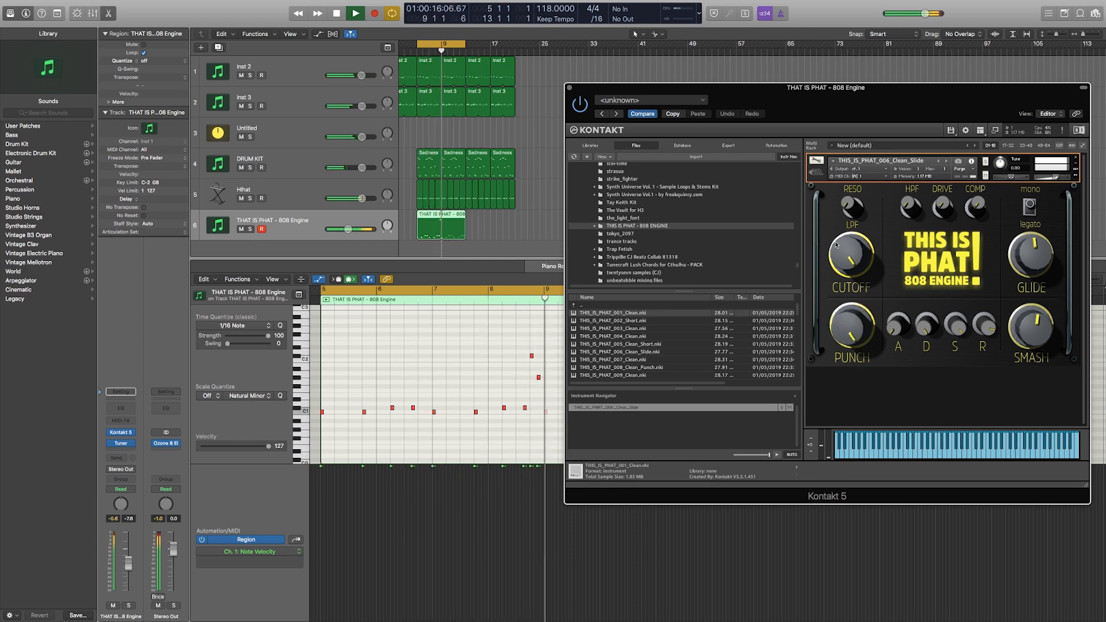
{"action": "key", "text": "space"}
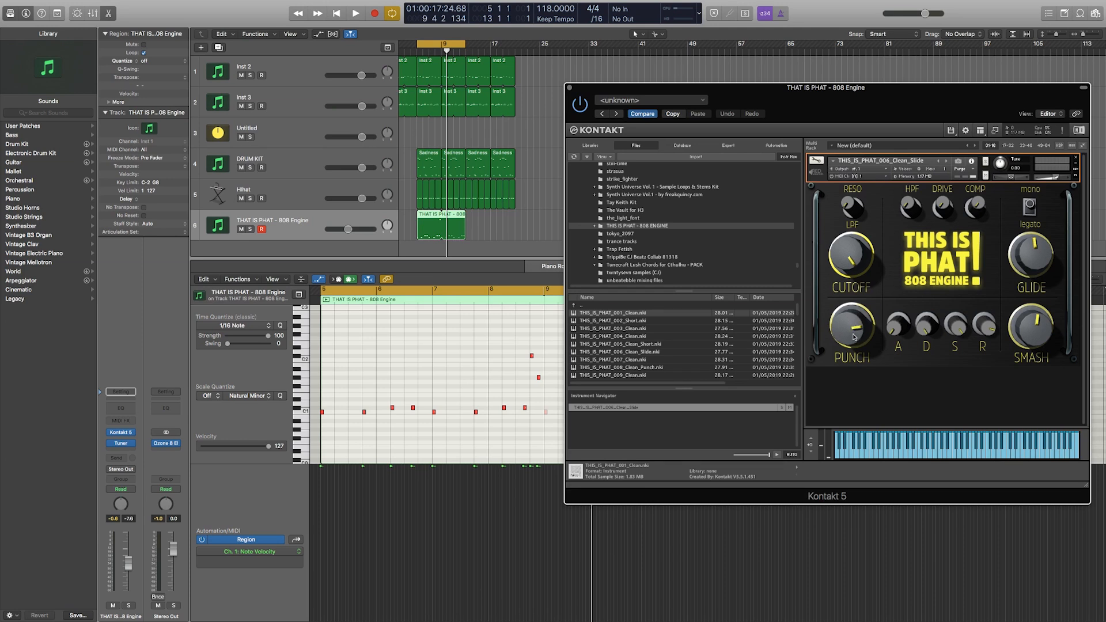
{"action": "key", "text": "space"}
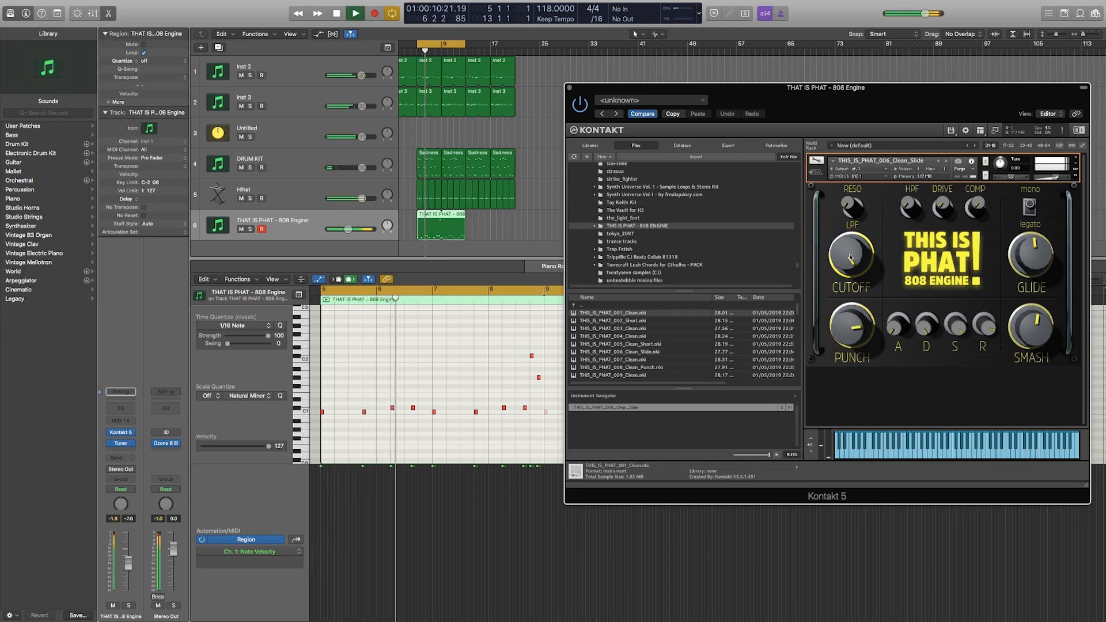
Step: Lower the 808's low-pass filter cutoff in small adjustments and listen to the result with the beat
{"action": "left_click_drag", "start_coordinate": [848, 253], "coordinate": [847, 277]}
{"action": "key", "text": "space"}
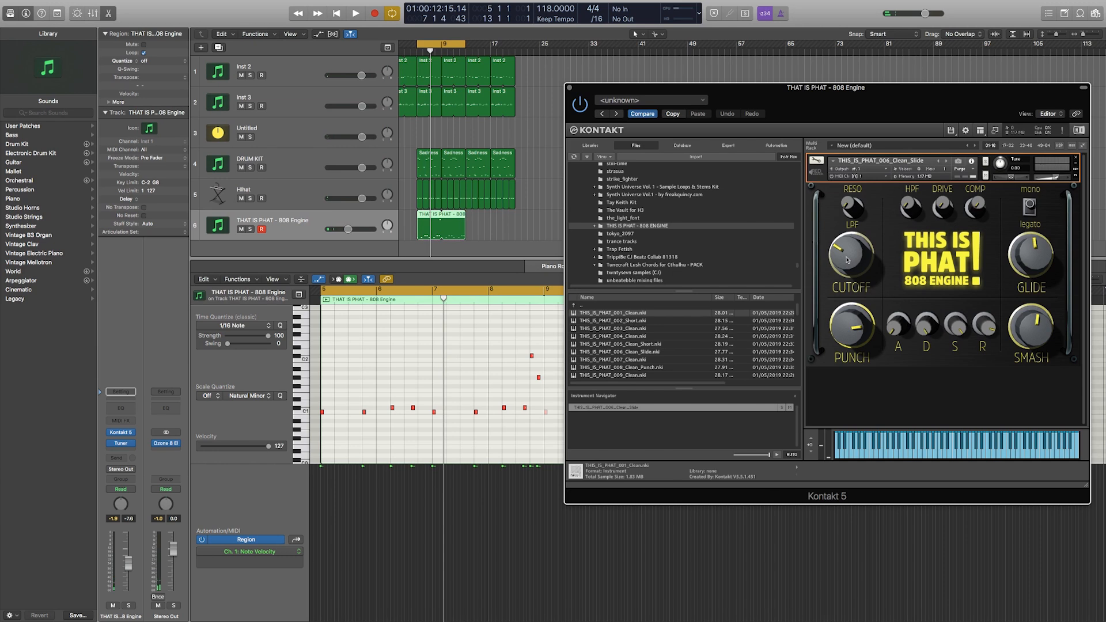
{"action": "key", "text": "space"}
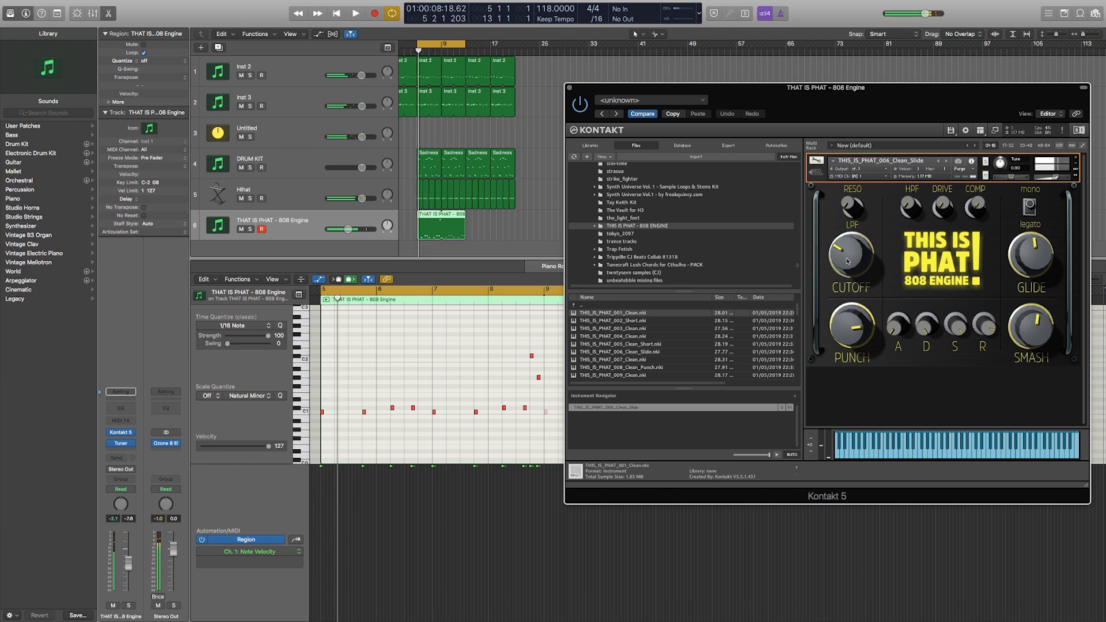
{"action": "left_click_drag", "start_coordinate": [847, 261], "coordinate": [848, 270]}
{"action": "key", "text": "space"}
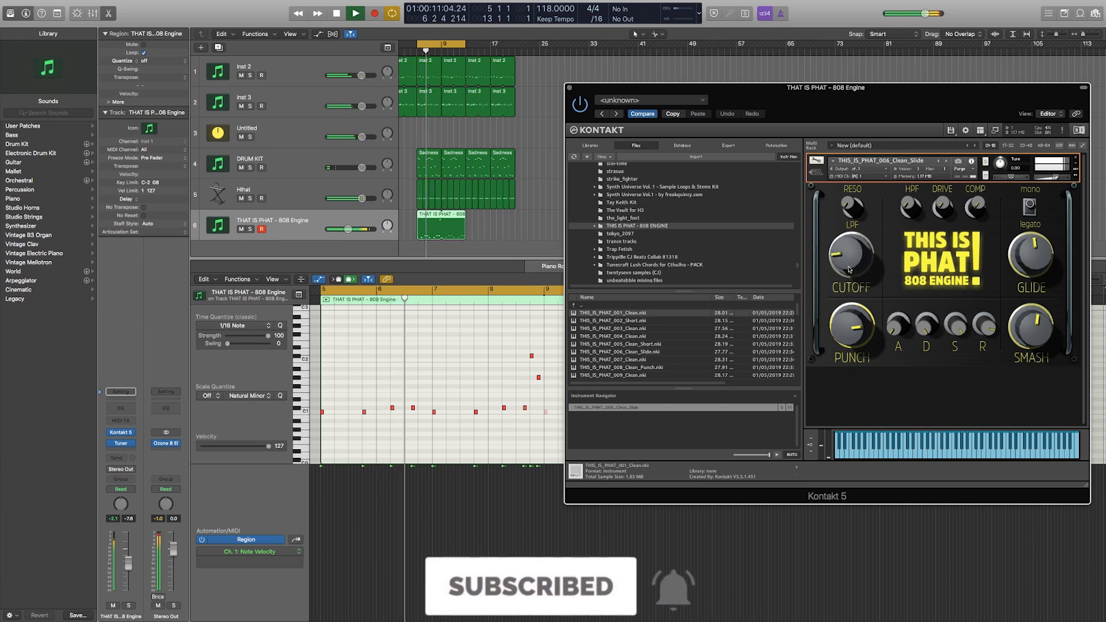
{"action": "key", "text": "space"}
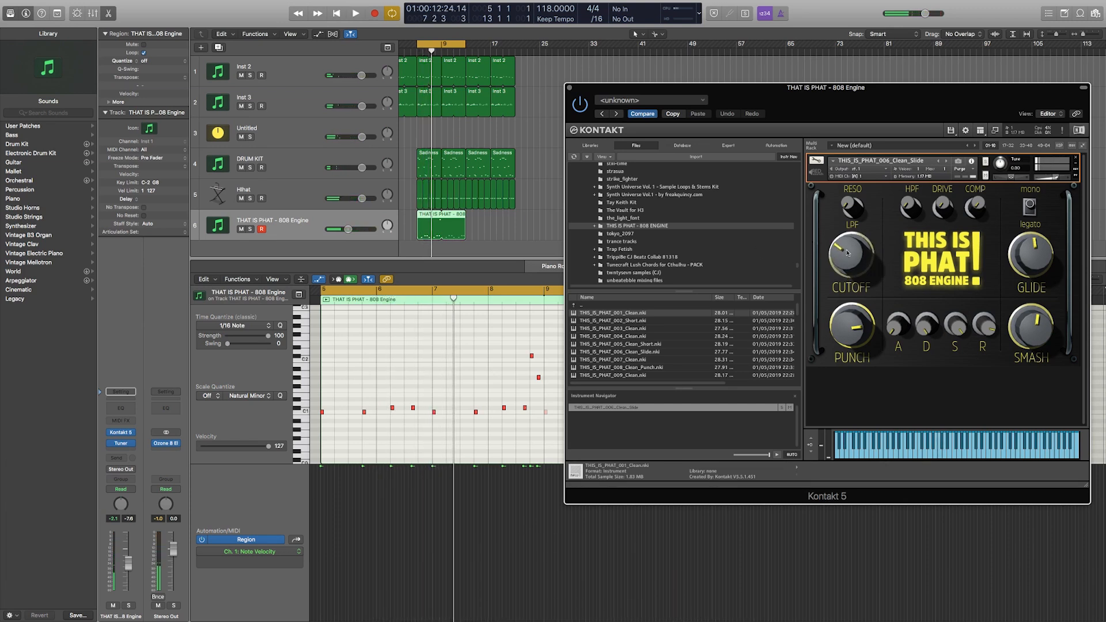
{"action": "key", "text": "space"}
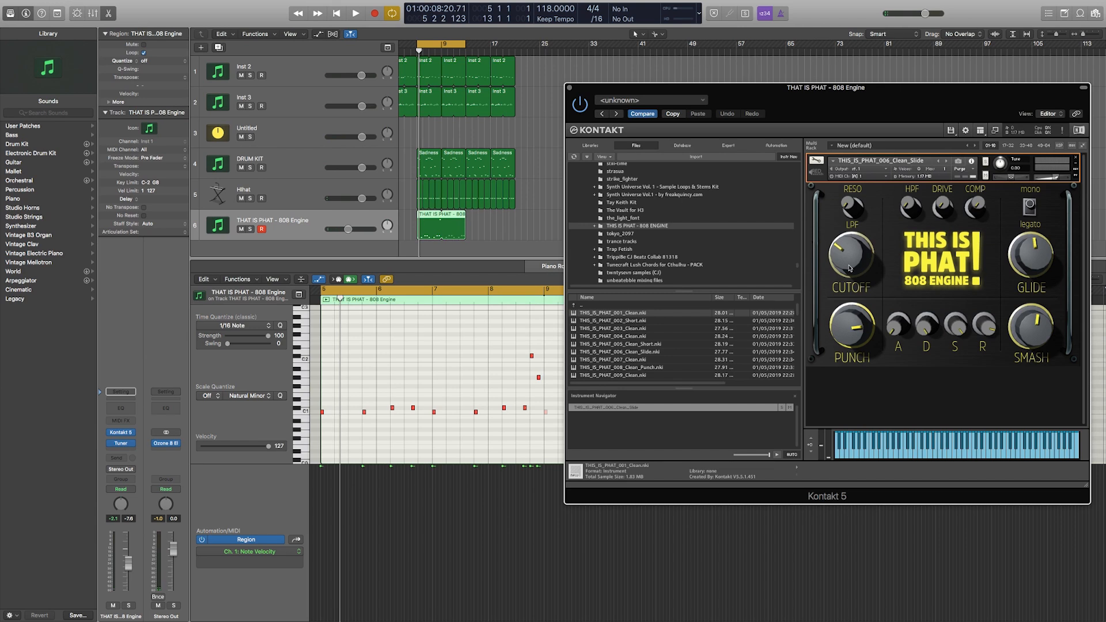
Step: Turn the 808's smash amount to its maximum, settle it at a moderately raised level and audition it over the loop
{"action": "key", "text": "space"}
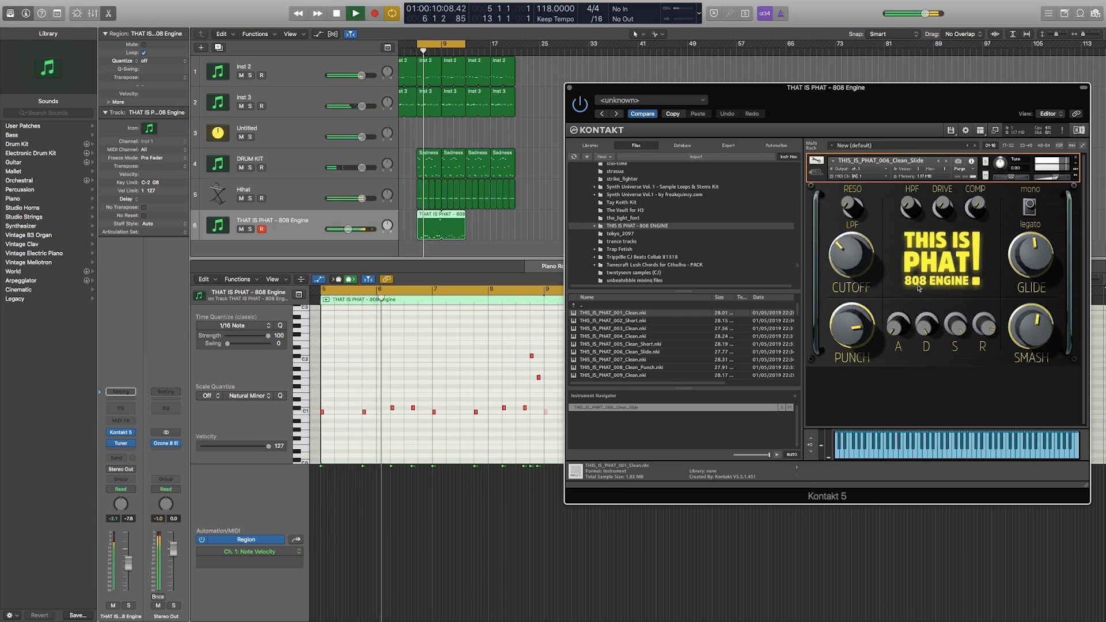
{"action": "key", "text": "space"}
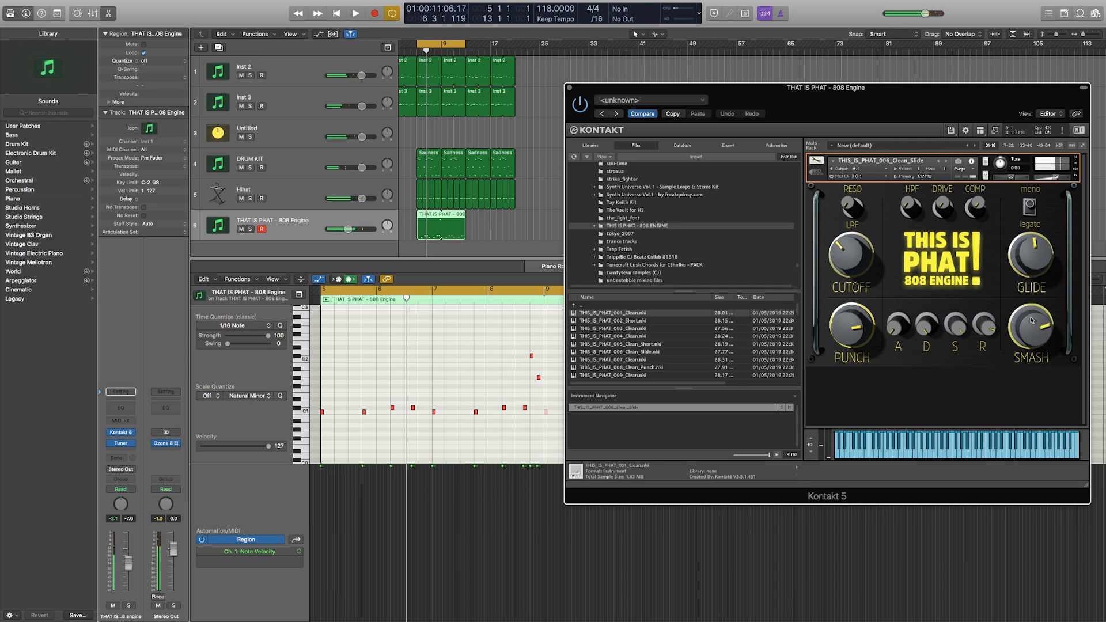
{"action": "key", "text": "space"}
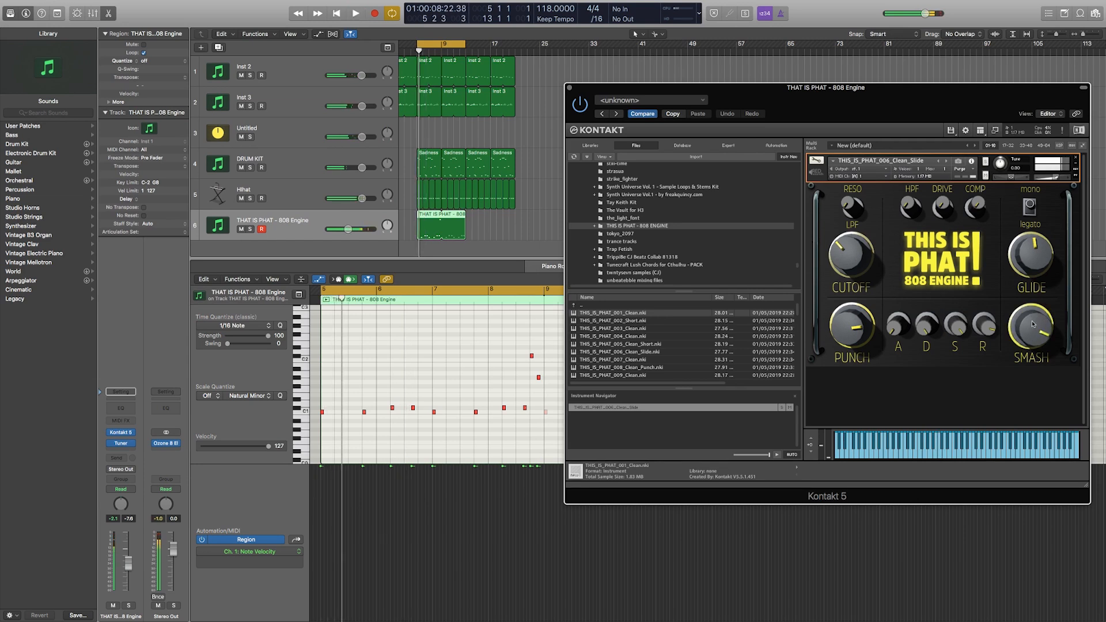
{"action": "key", "text": "space"}
{"action": "left_click_drag", "start_coordinate": [1033, 309], "coordinate": [1032, 336]}
{"action": "key", "text": "space"}
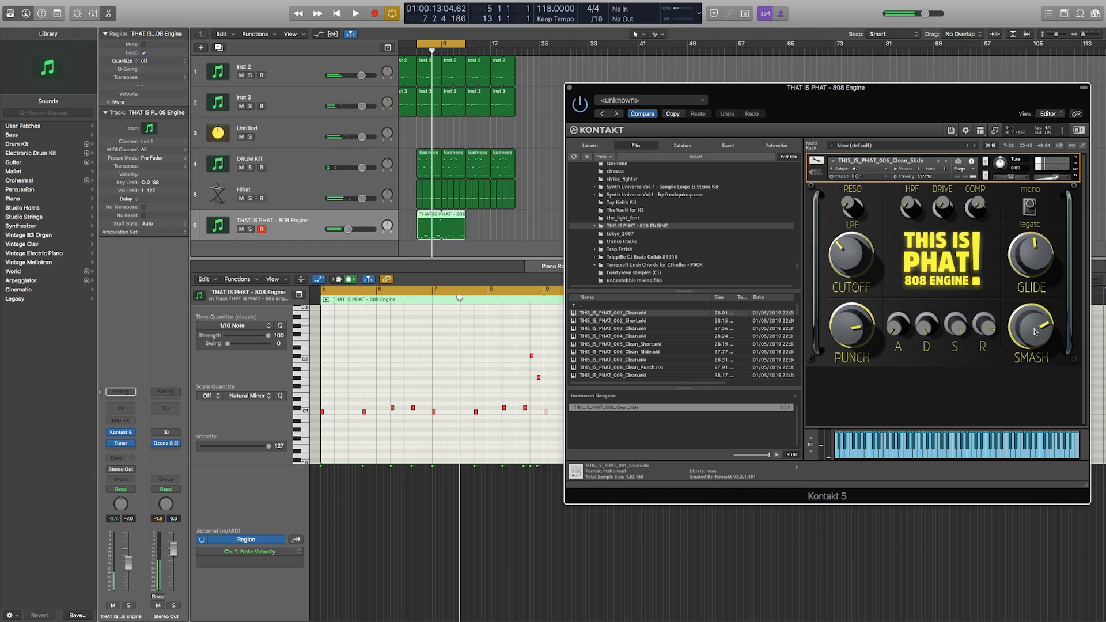
{"action": "key", "text": "space"}
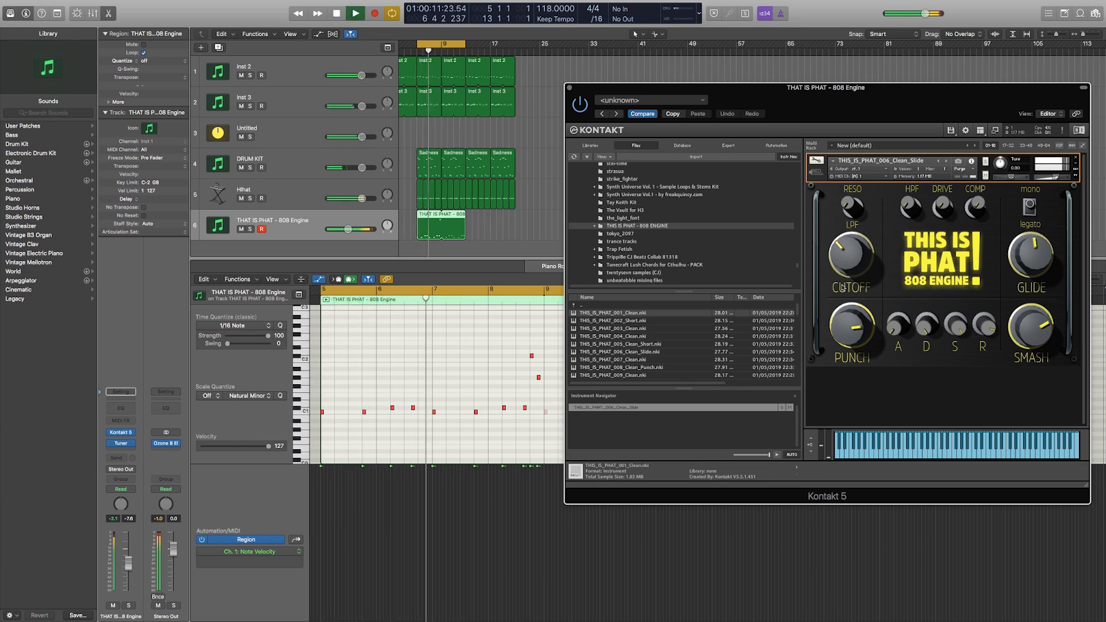
{"action": "key", "text": "space"}
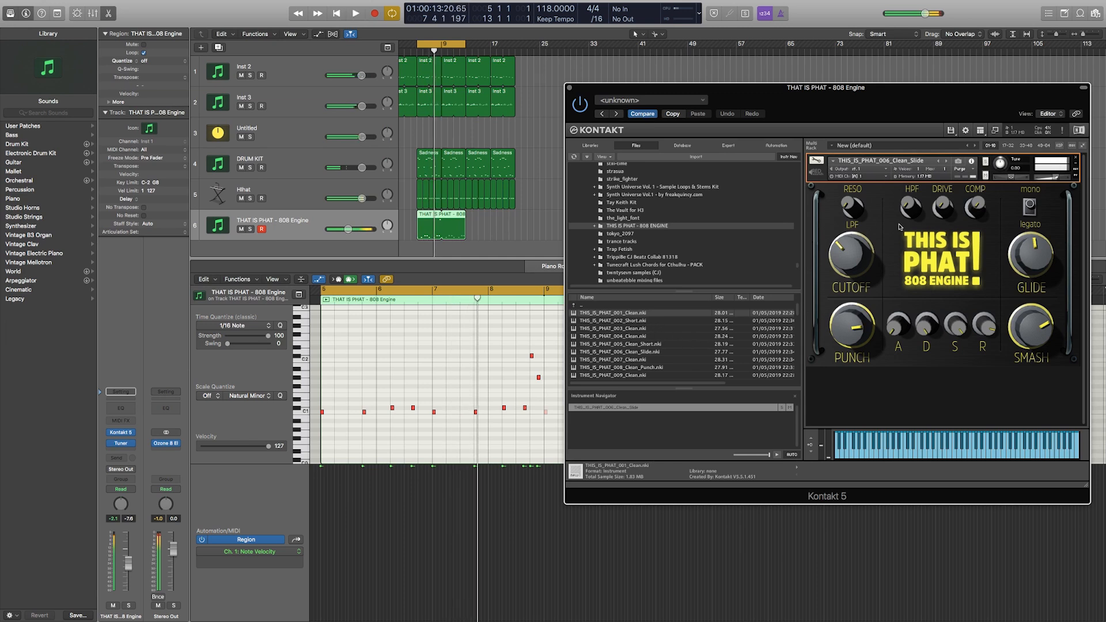
Step: Load the THIS_IS_PHAT_007_Clean preset and audition it with the beat
{"action": "left_click", "coordinate": [948, 164]}
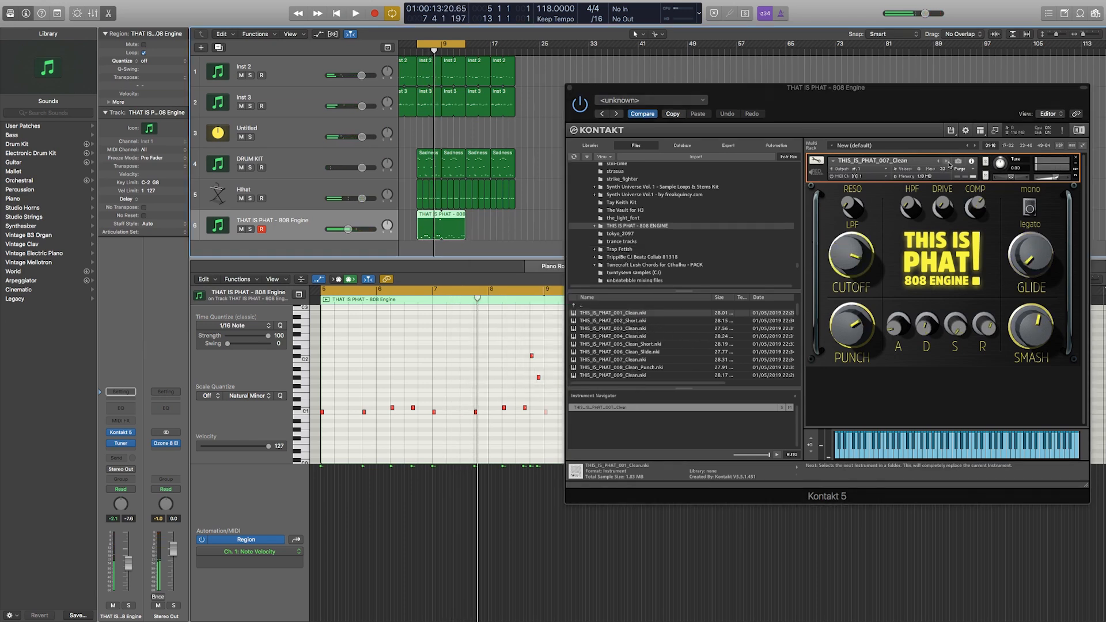
{"action": "key", "text": "space"}
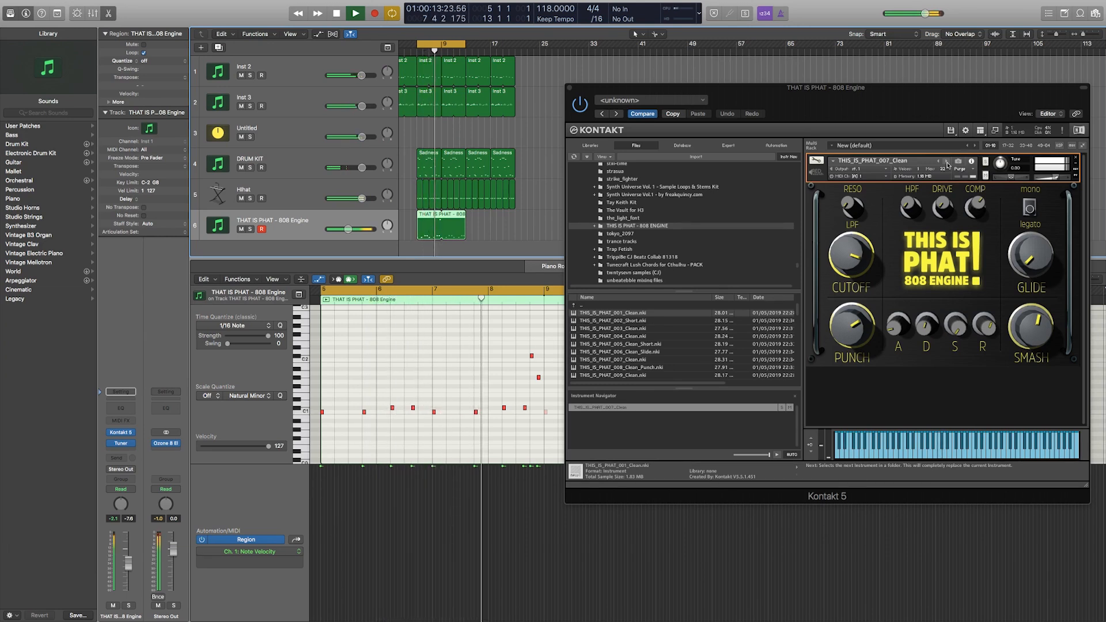
{"action": "key", "text": "space"}
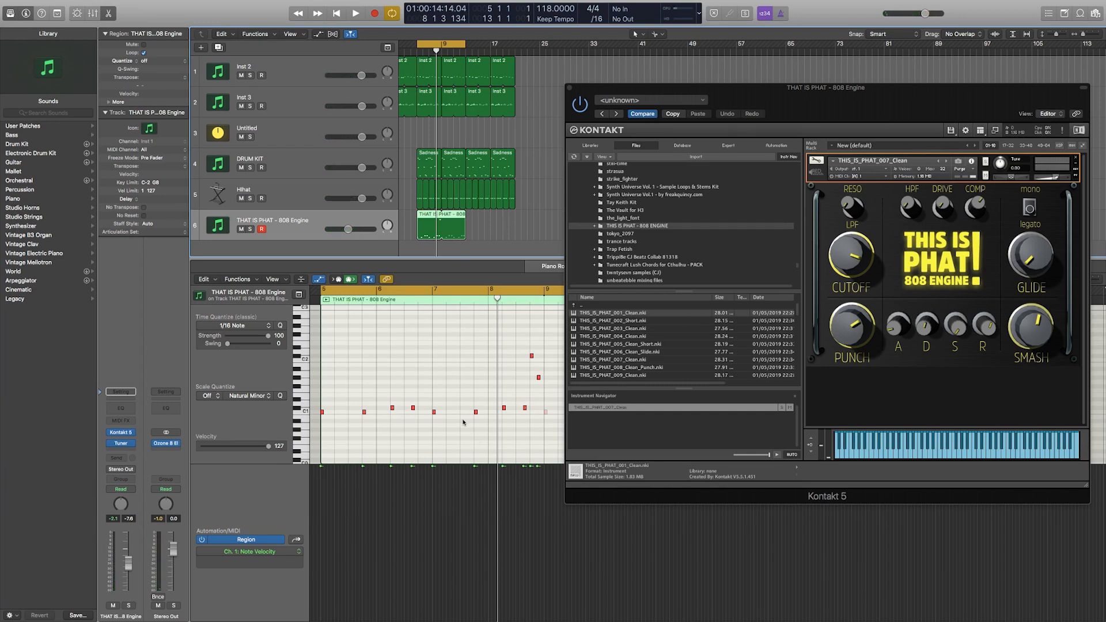
{"action": "key", "text": "space"}
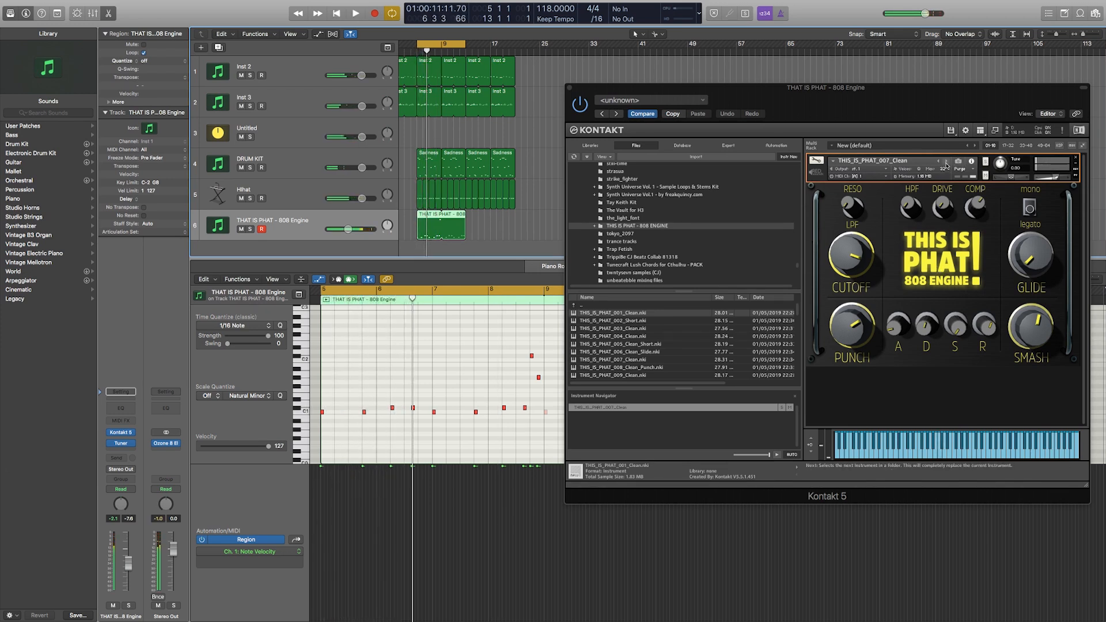
Step: Step through the presets from THIS_IS_PHAT_008_Clean_Punch to THIS_IS_PHAT_010_Clean and audition them over the loop
{"action": "left_click", "coordinate": [946, 165]}
{"action": "key", "text": "space"}
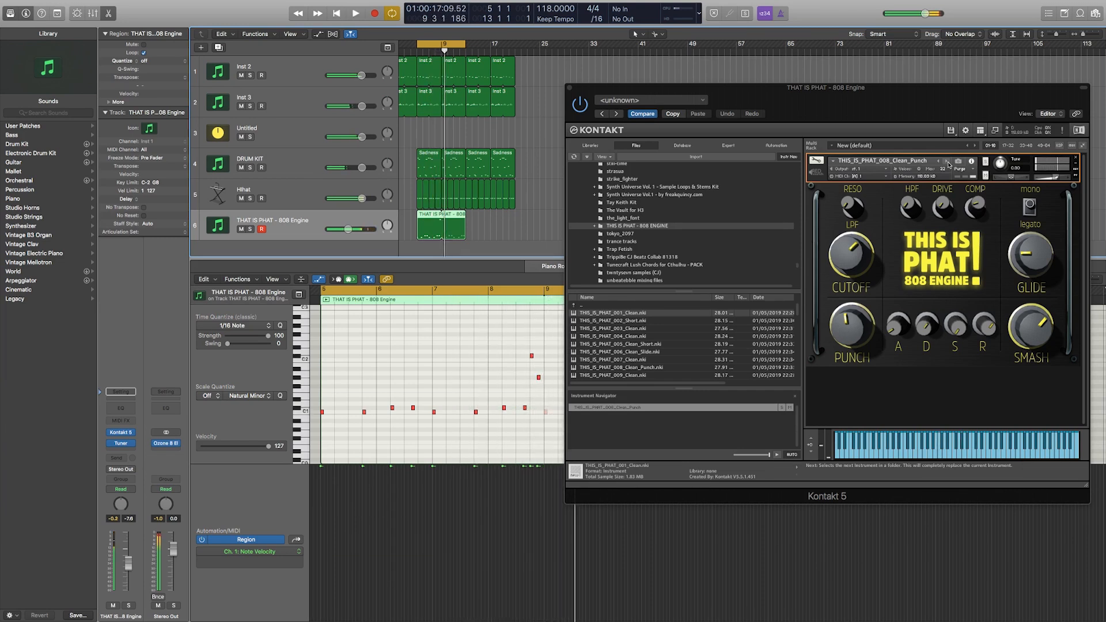
{"action": "left_click", "coordinate": [948, 162]}
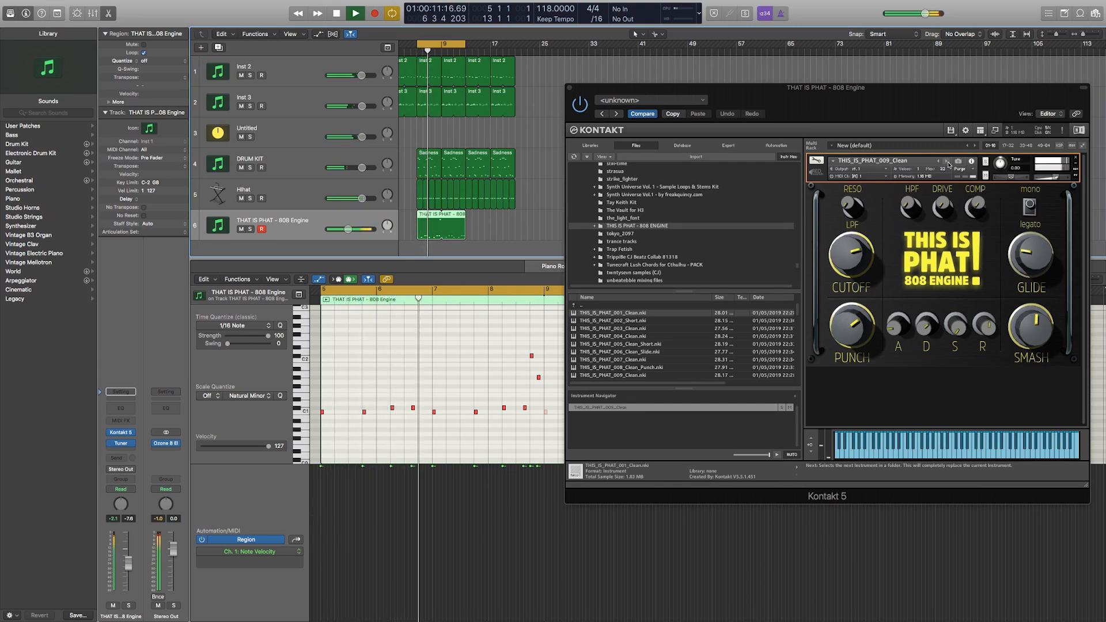
{"action": "left_click", "coordinate": [948, 162]}
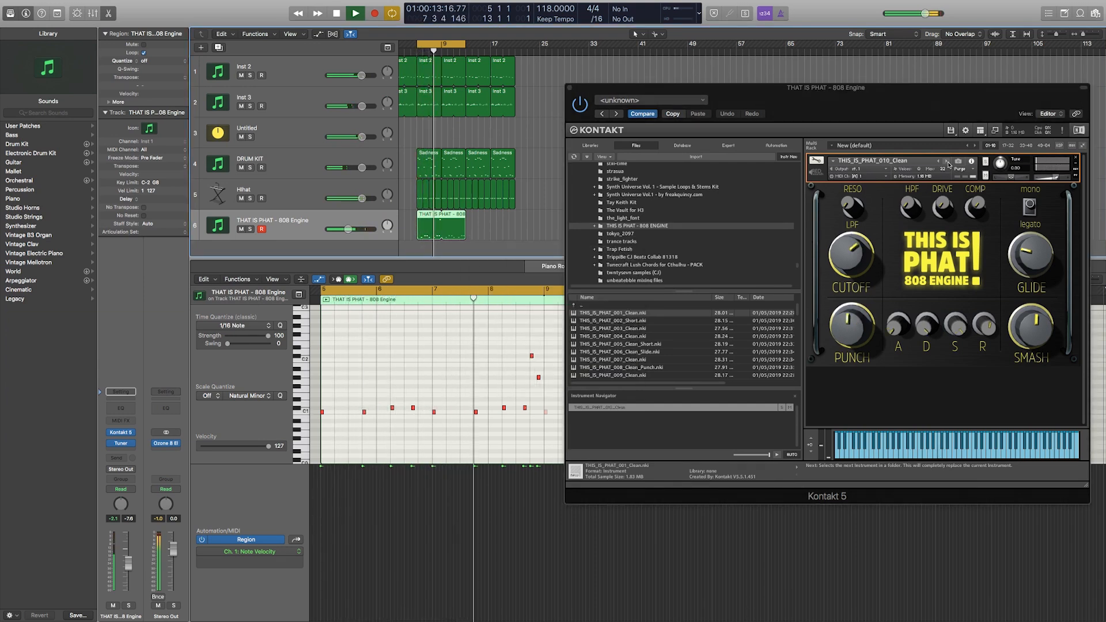
Step: Adjust the release of the THIS_IS_PHAT_010_Clean preset and play the loop
{"action": "key", "text": "space"}
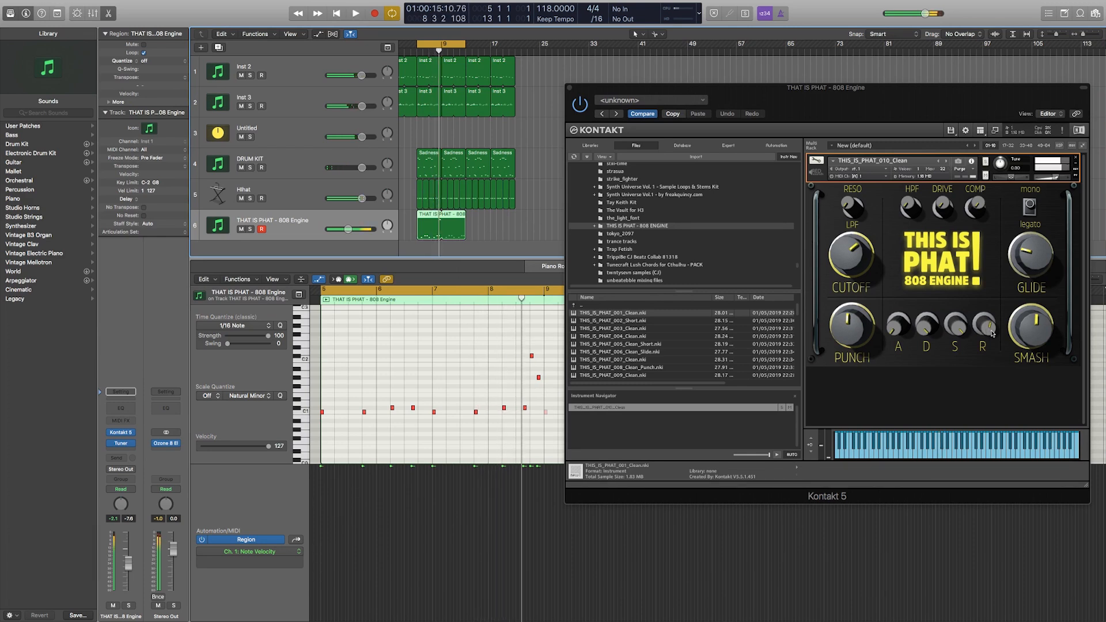
{"action": "left_click", "coordinate": [991, 334]}
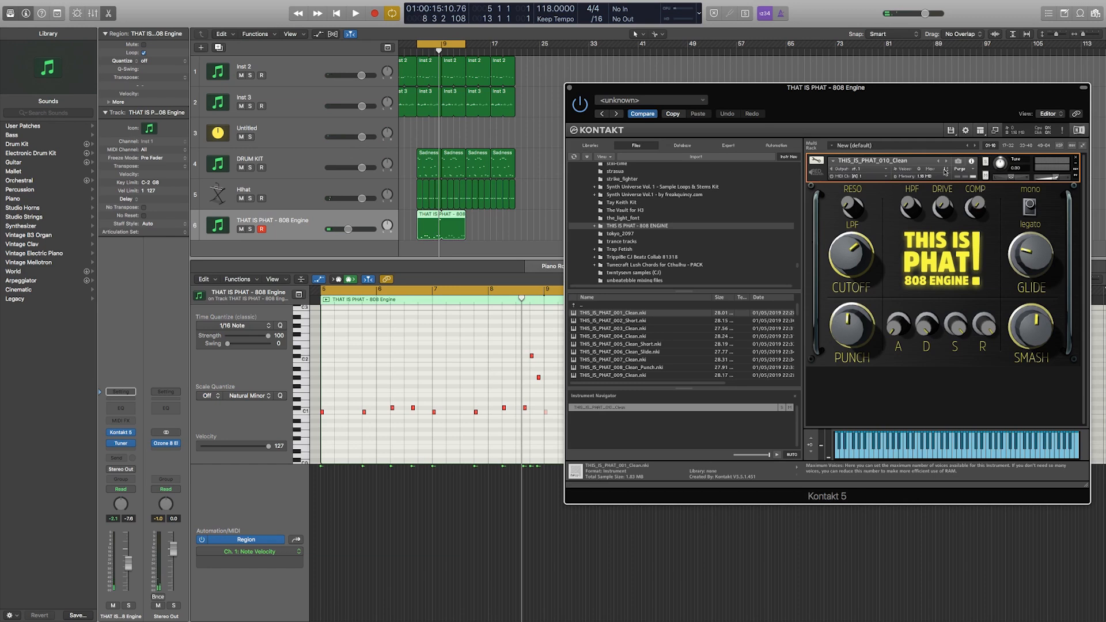
{"action": "key", "text": "space"}
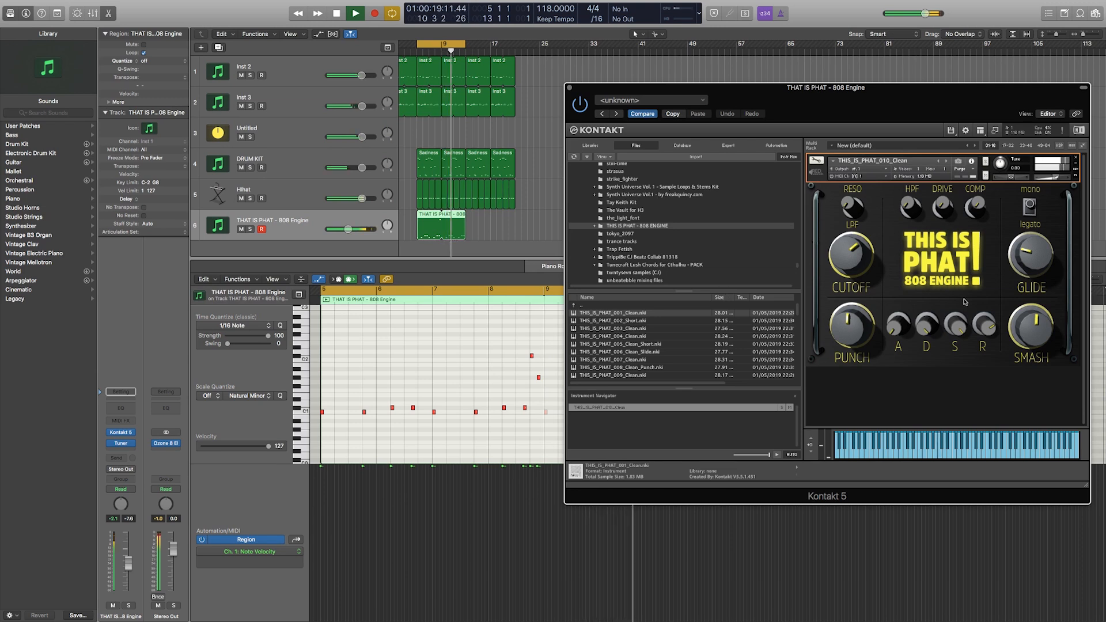
Step: Load the THIS_IS_PHAT_011_Drive preset, adjust its release and audition it with the beat
{"action": "left_click", "coordinate": [946, 164]}
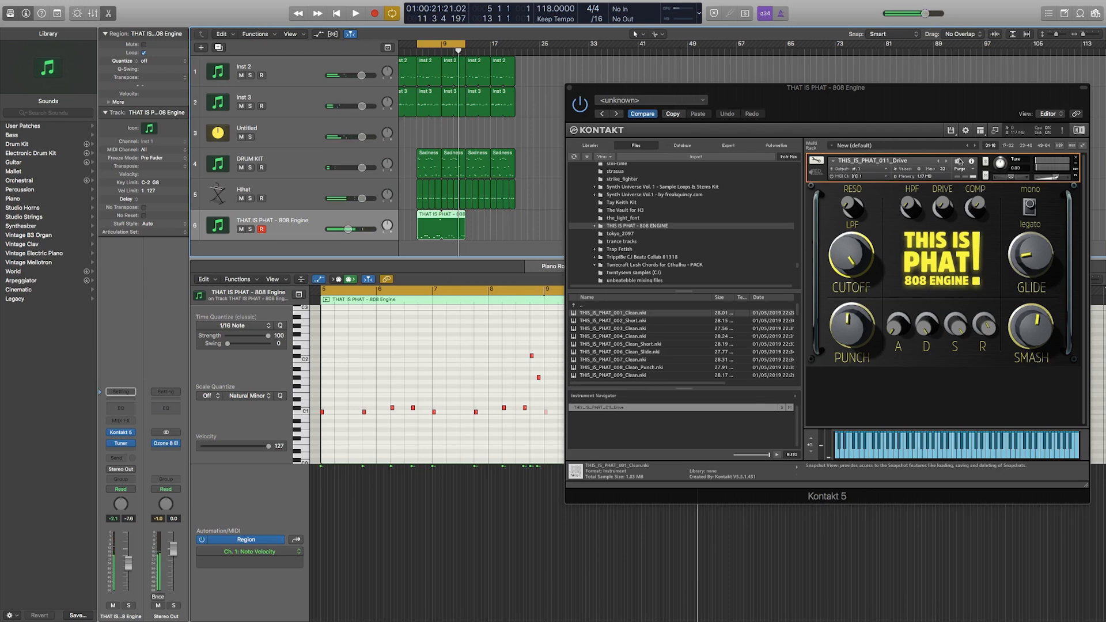
{"action": "key", "text": "space"}
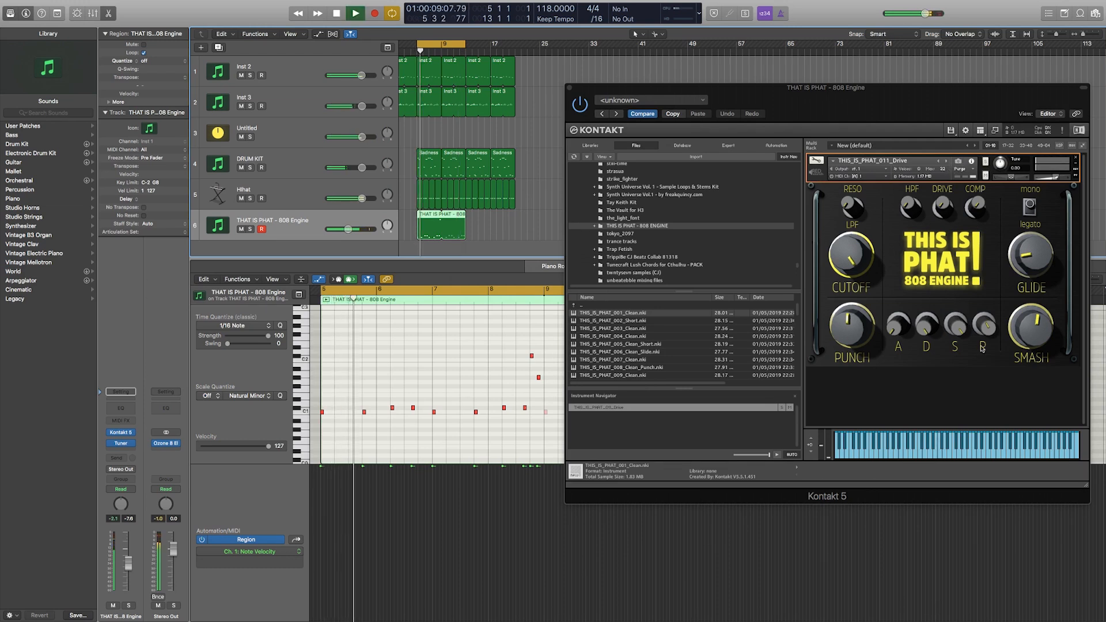
{"action": "left_click", "coordinate": [988, 320]}
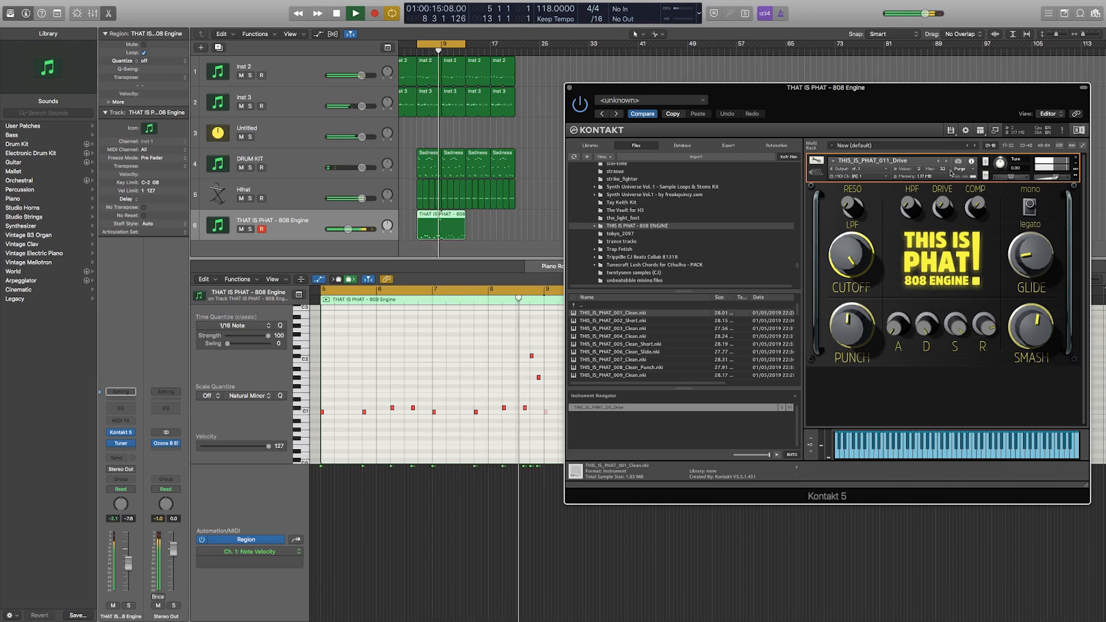
{"action": "key", "text": "space"}
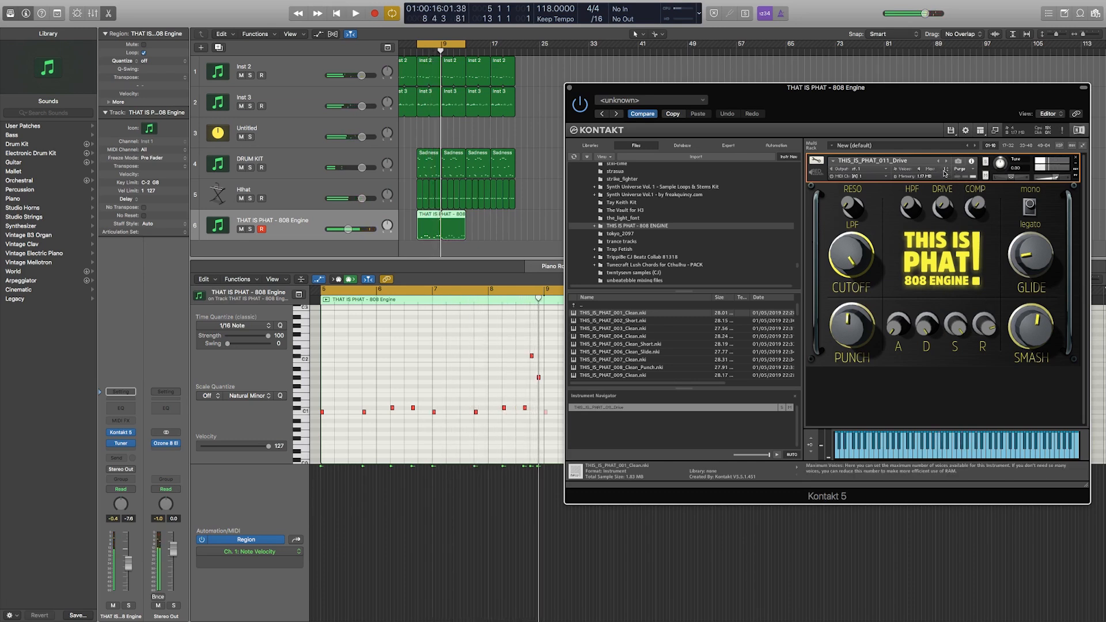
{"action": "key", "text": "space"}
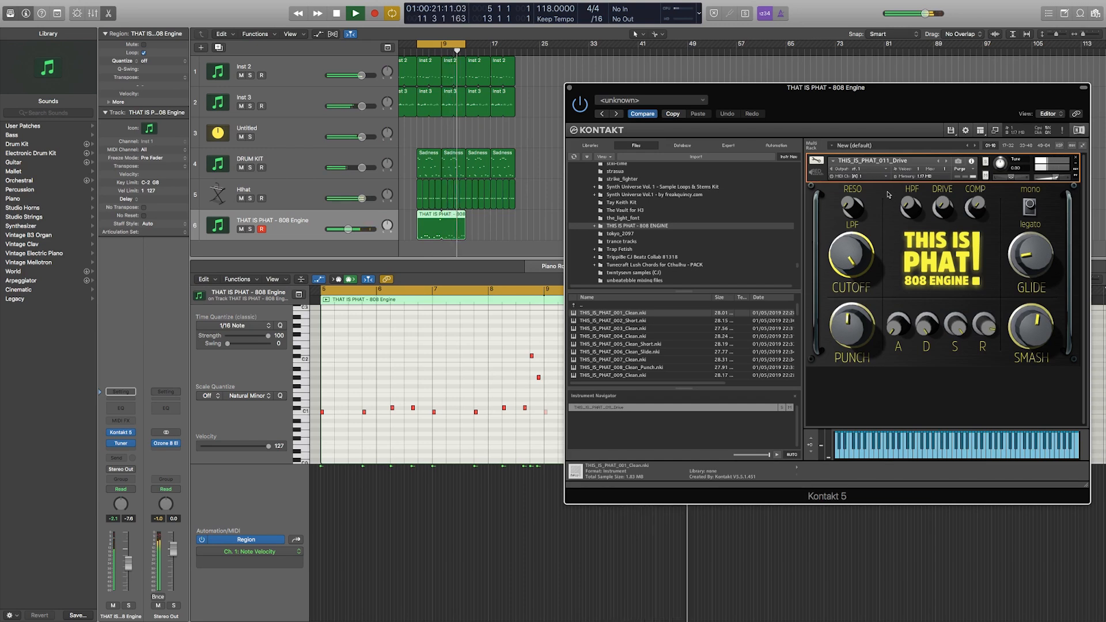
Step: Load the THIS_IS_PHAT_012_Drive preset, adjust its release and play the loop
{"action": "left_click", "coordinate": [945, 165]}
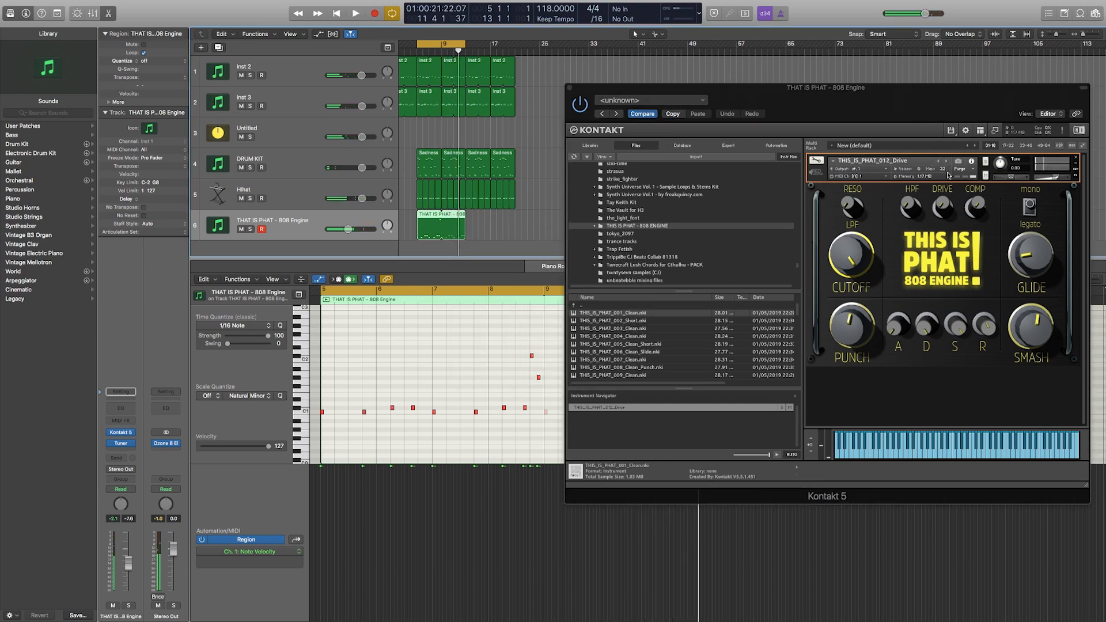
{"action": "key", "text": "space"}
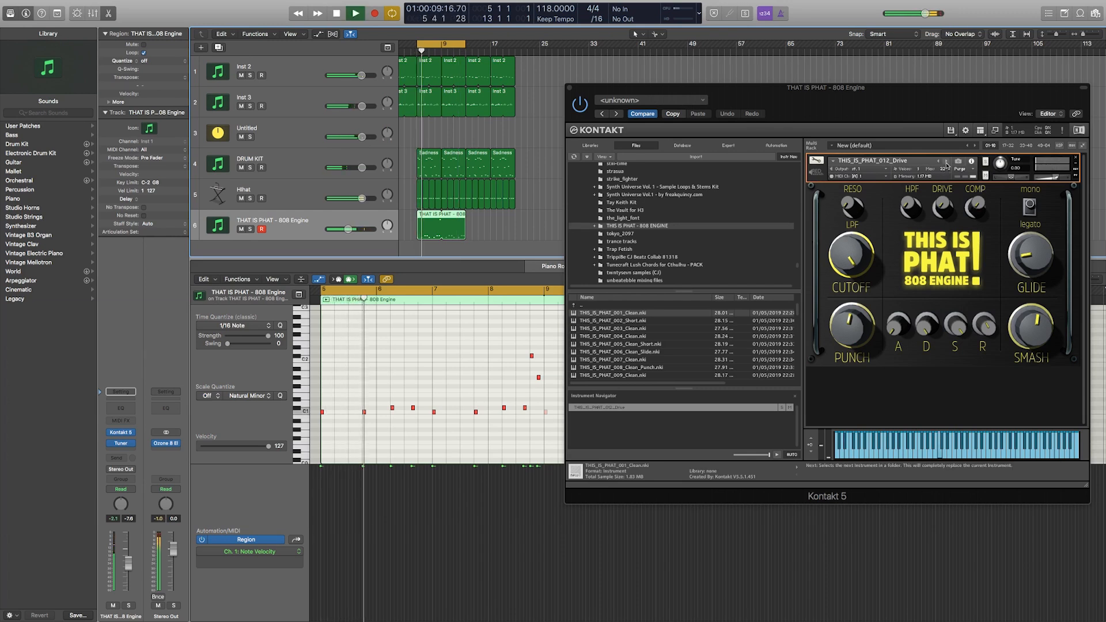
{"action": "key", "text": "space"}
{"action": "left_click_drag", "start_coordinate": [983, 314], "coordinate": [983, 319]}
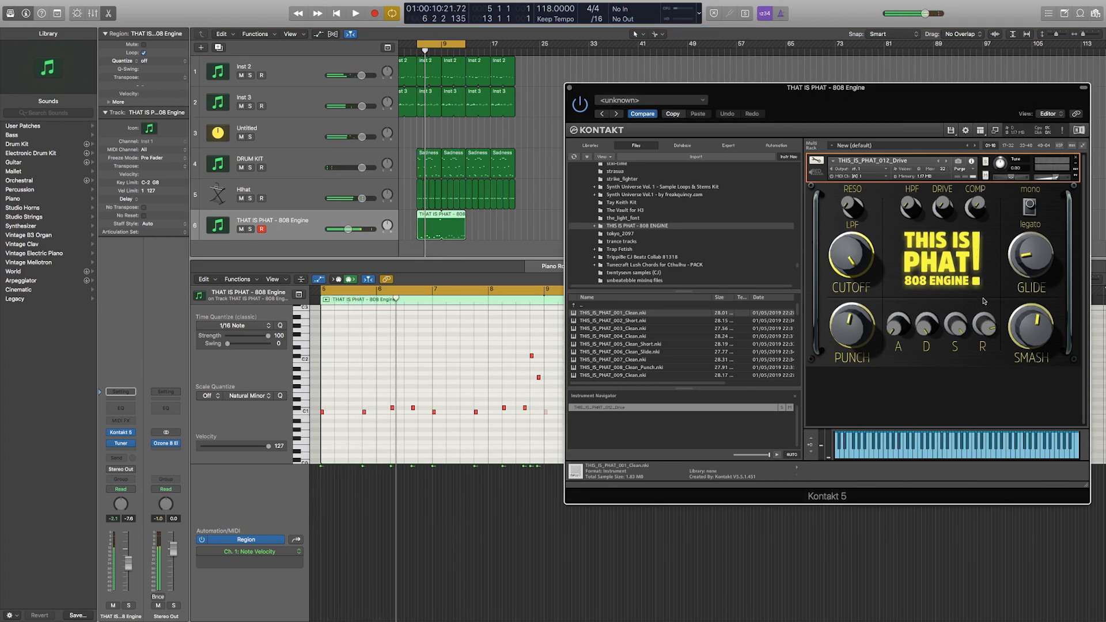
{"action": "key", "text": "space"}
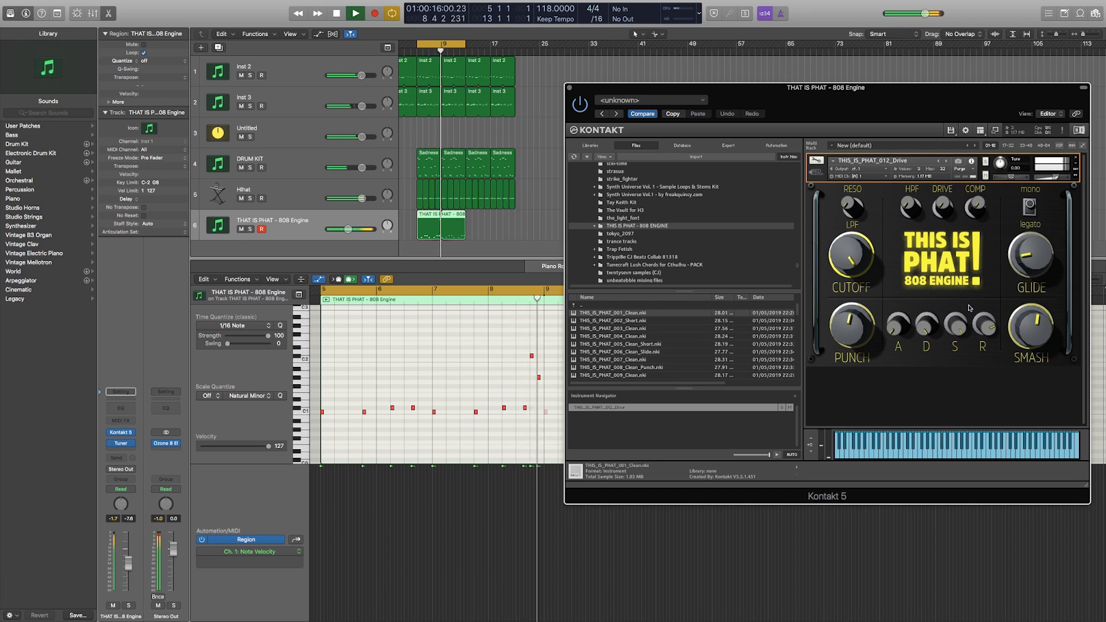
{"action": "key", "text": "space"}
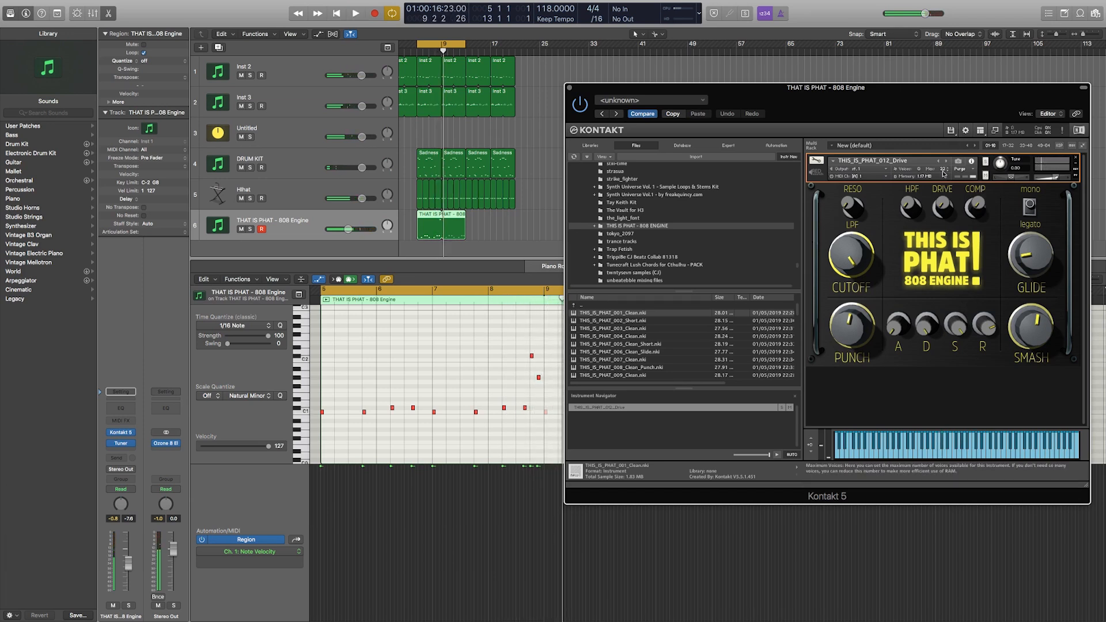
Step: Play the loop and adjust the cutoff of the THIS_IS_PHAT_012_Drive preset
{"action": "key", "text": "space"}
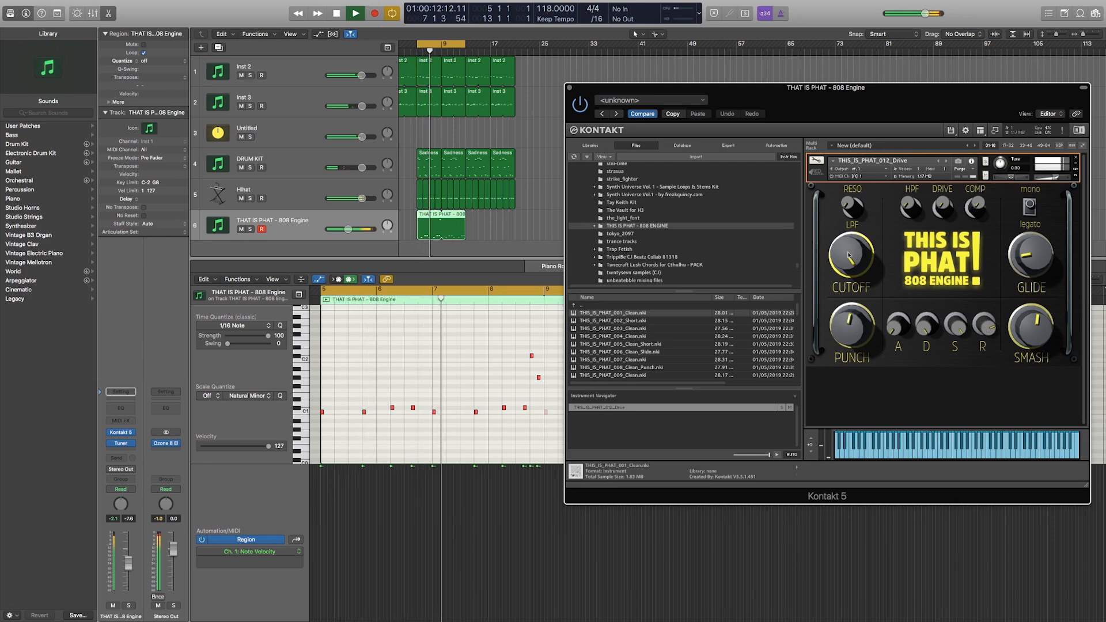
{"action": "left_click_drag", "start_coordinate": [857, 252], "coordinate": [848, 286]}
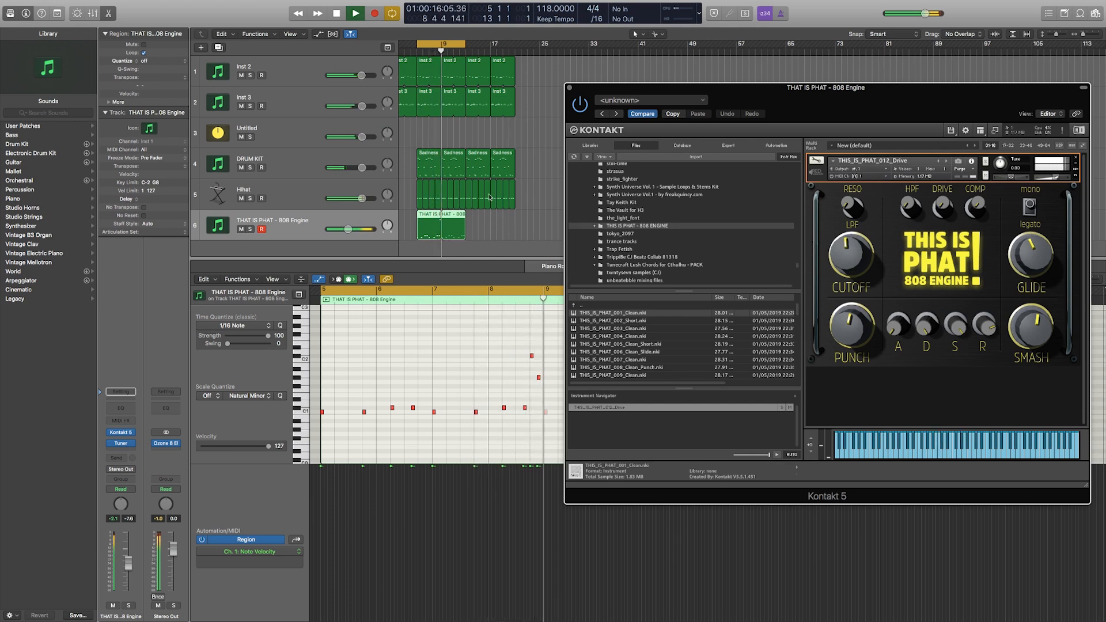
Step: Open the first Sadness region of the DRUM KIT track and add C1 kick notes across bar 5 and early bar 6, checking by playback
{"action": "left_click", "coordinate": [424, 174]}
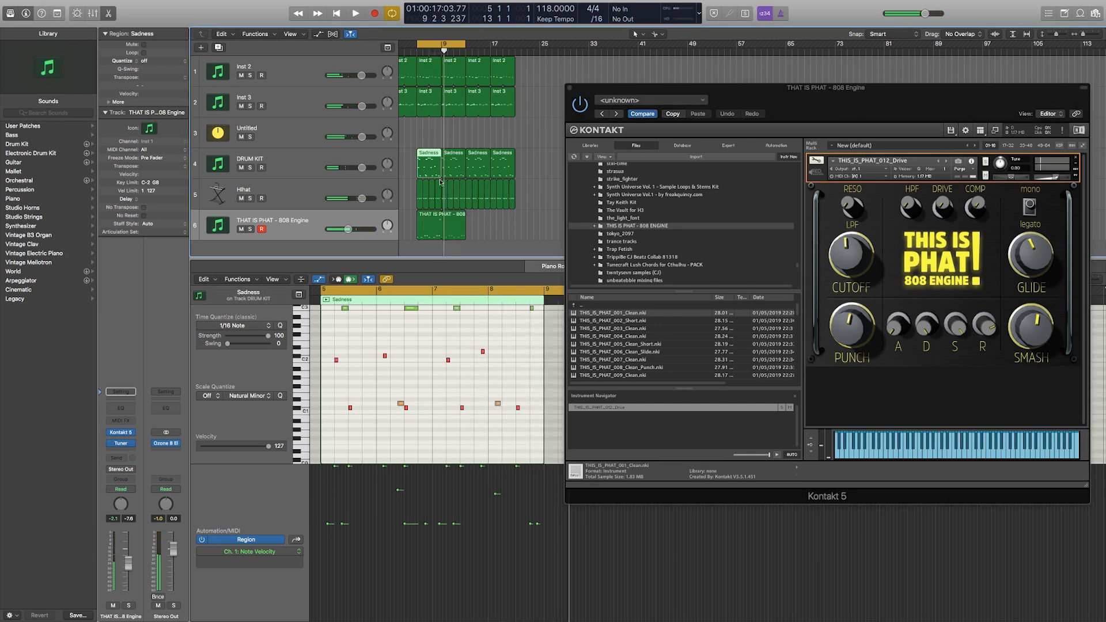
{"action": "left_click", "coordinate": [325, 413]}
{"action": "key", "text": "shift+space"}
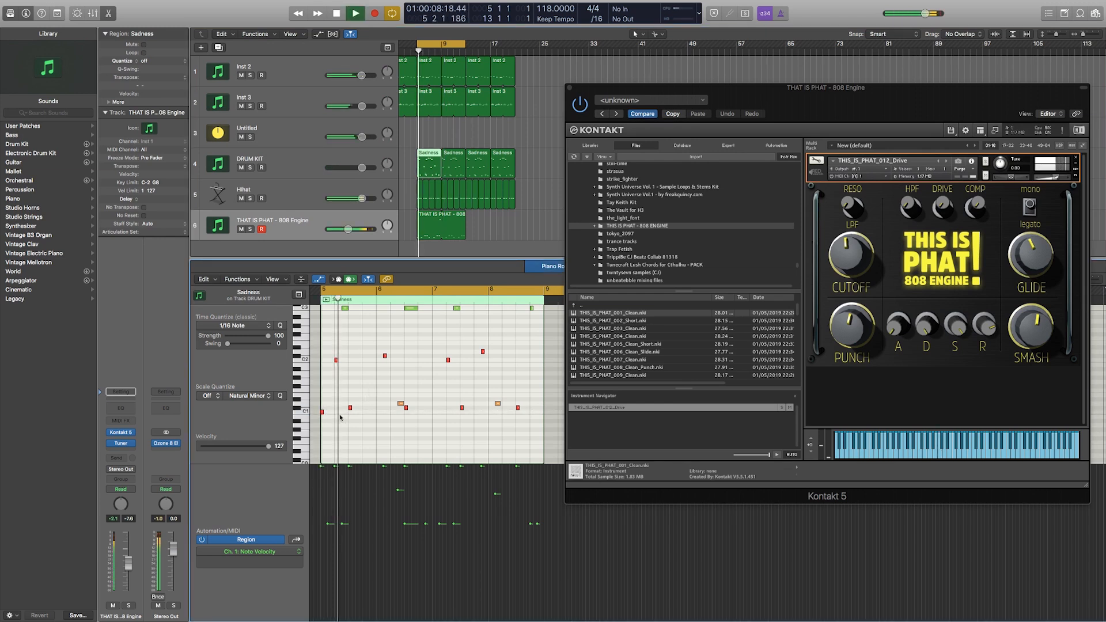
{"action": "left_click", "coordinate": [363, 412]}
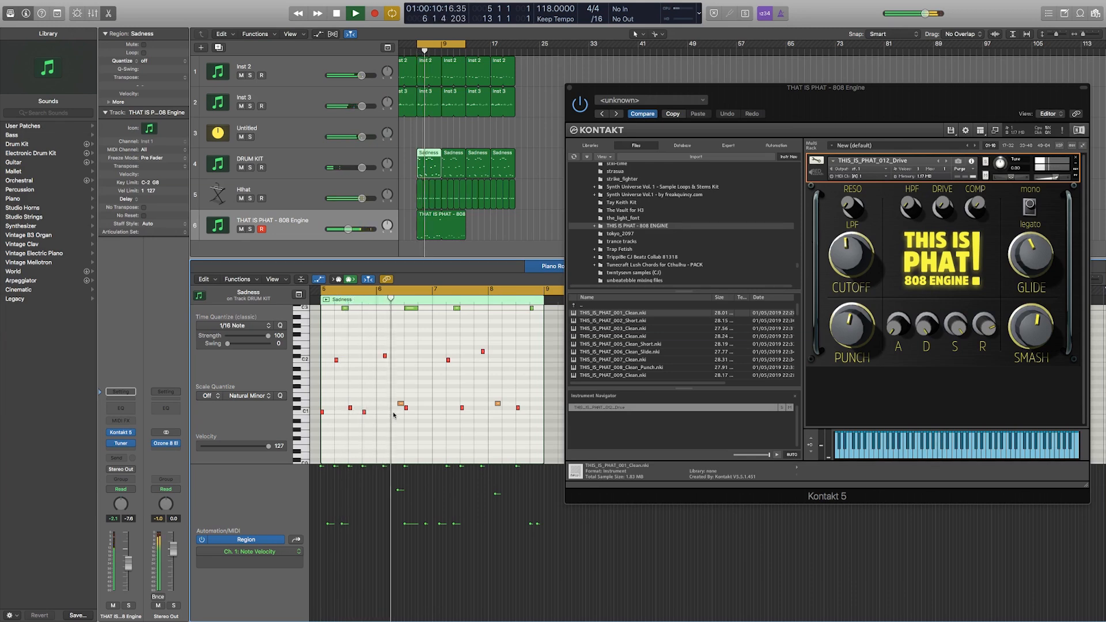
{"action": "key", "text": "space"}
{"action": "key", "text": "space"}
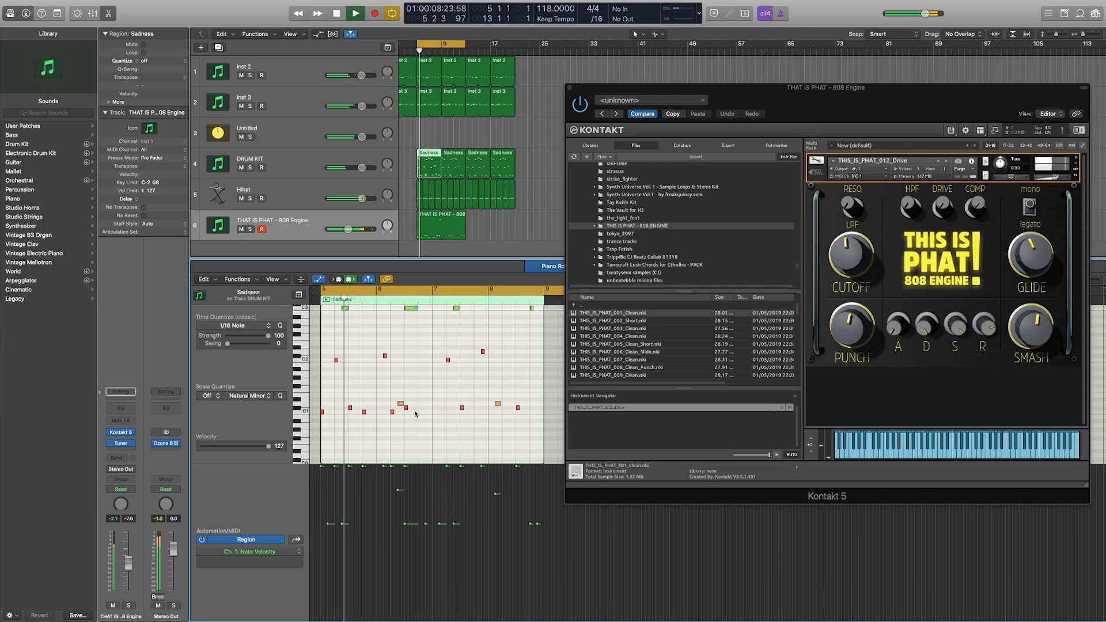
Step: Place a C1 kick note in the second half of bar 6, remove the extra one beside it and play the pattern
{"action": "scroll", "coordinate": [416, 413], "scroll_direction": "up", "scroll_amount": 2}
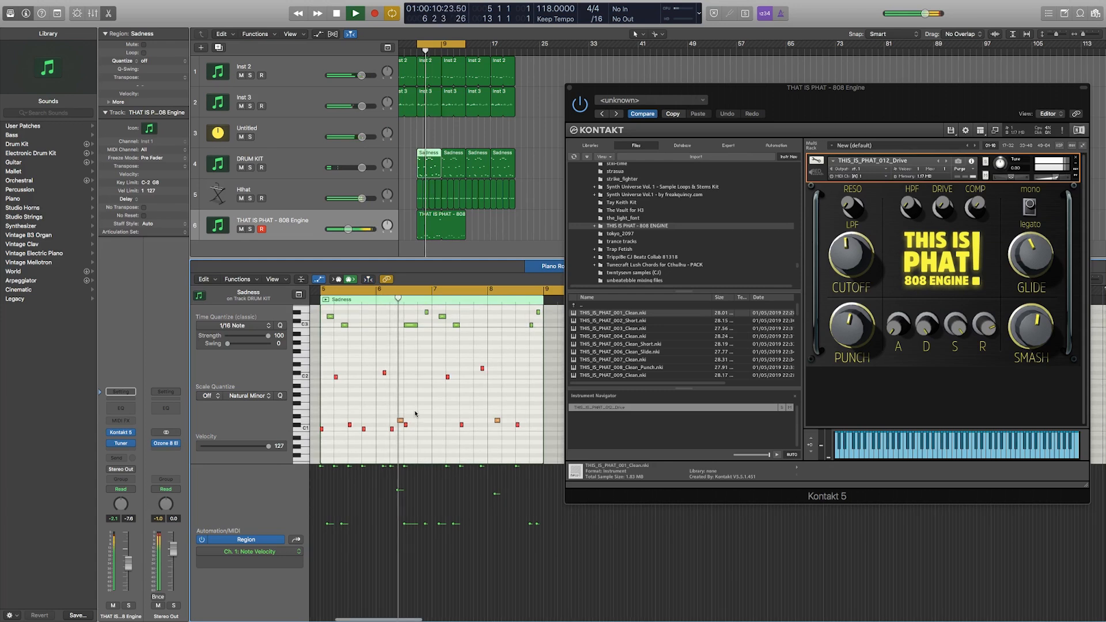
{"action": "key", "text": "space"}
{"action": "left_click", "coordinate": [419, 429]}
{"action": "key", "text": "space"}
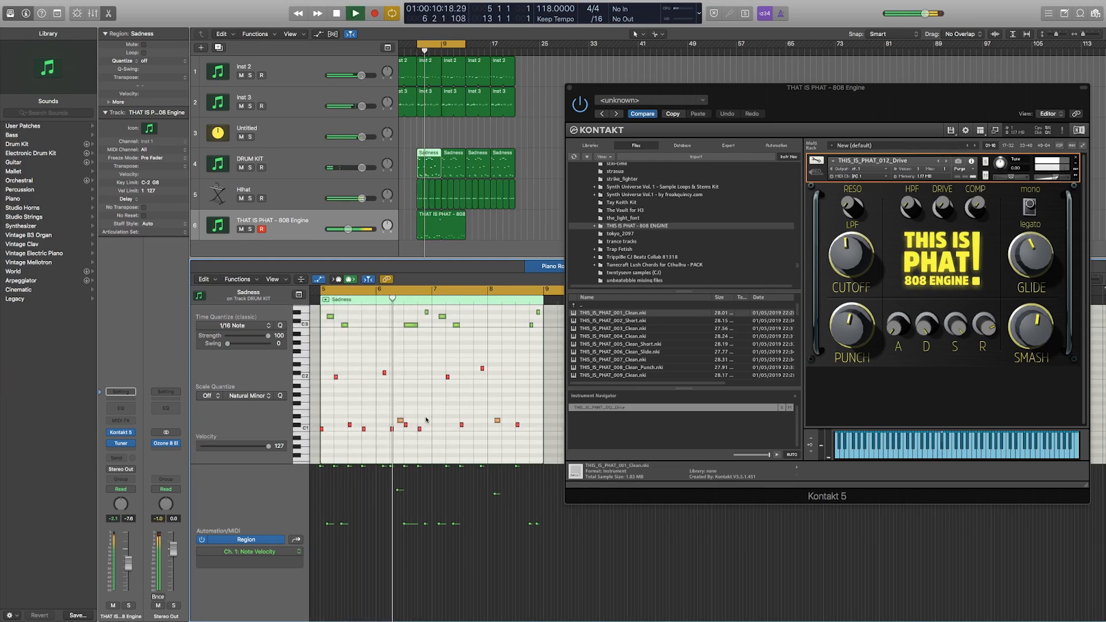
{"action": "key", "text": "space"}
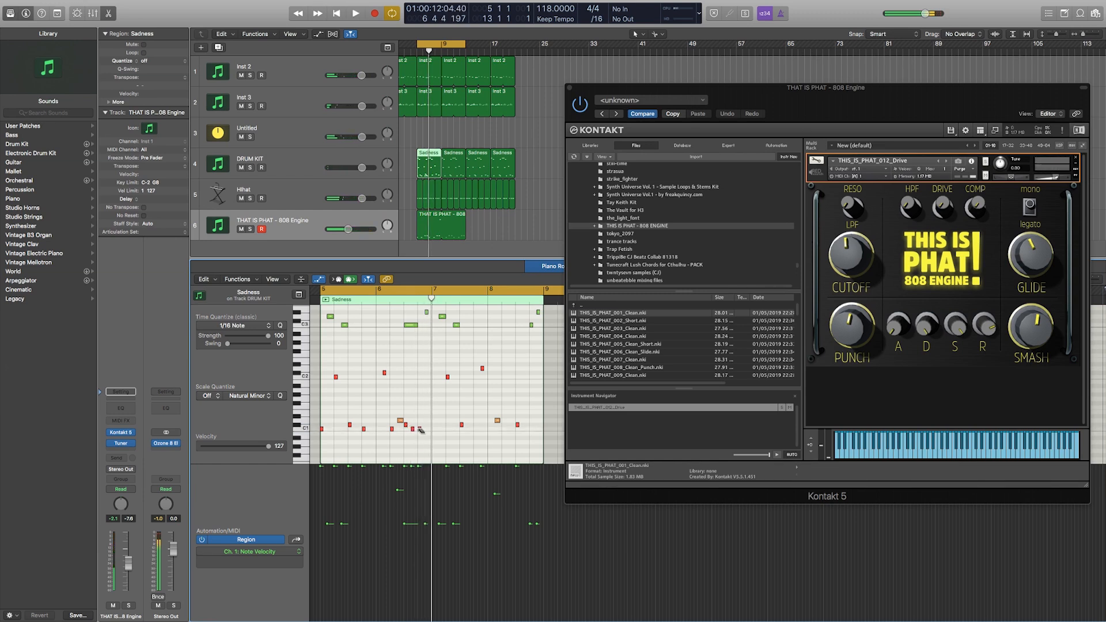
{"action": "left_click", "coordinate": [419, 428]}
{"action": "key", "text": "space"}
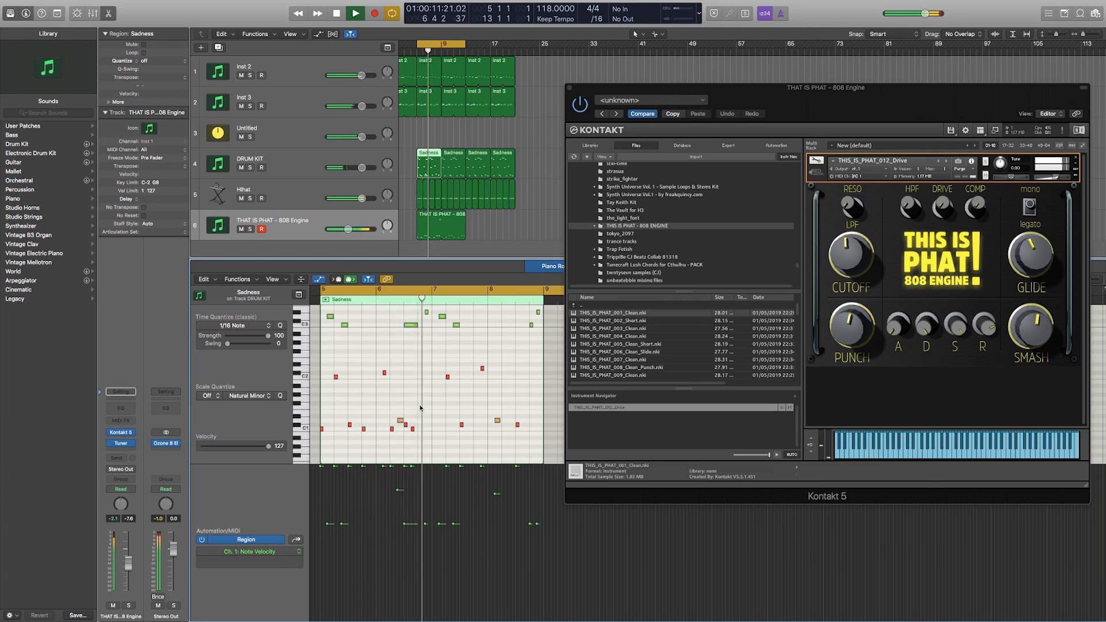
Step: Add C1 kick notes through bars 7 and 8 of the Sadness region, with a run of hits at the end of bar 8
{"action": "left_click", "coordinate": [433, 428]}
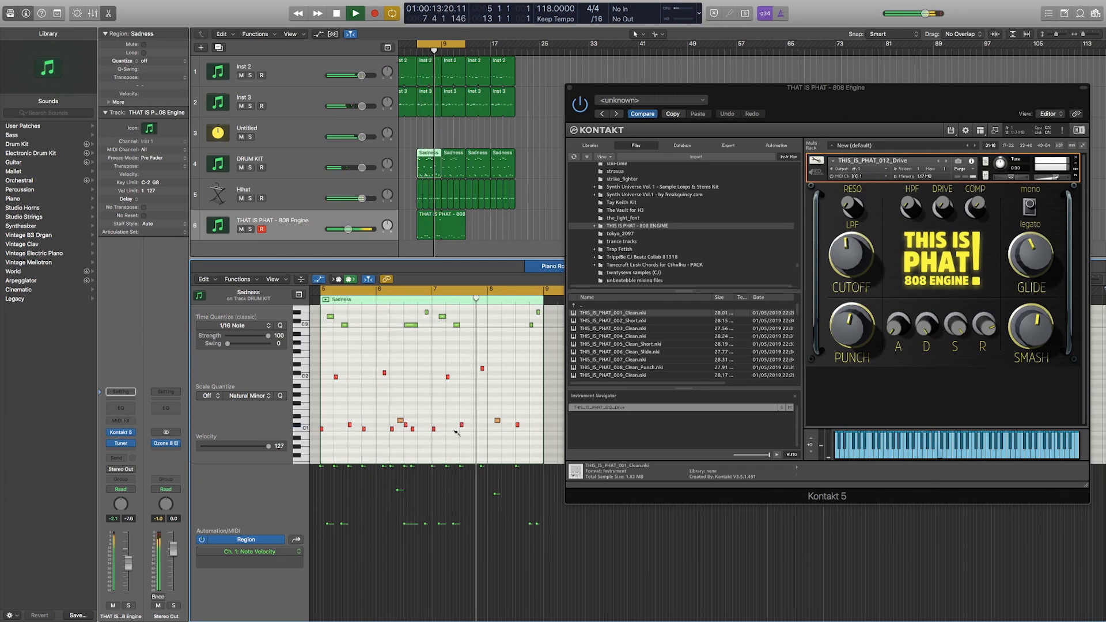
{"action": "left_click", "coordinate": [472, 430]}
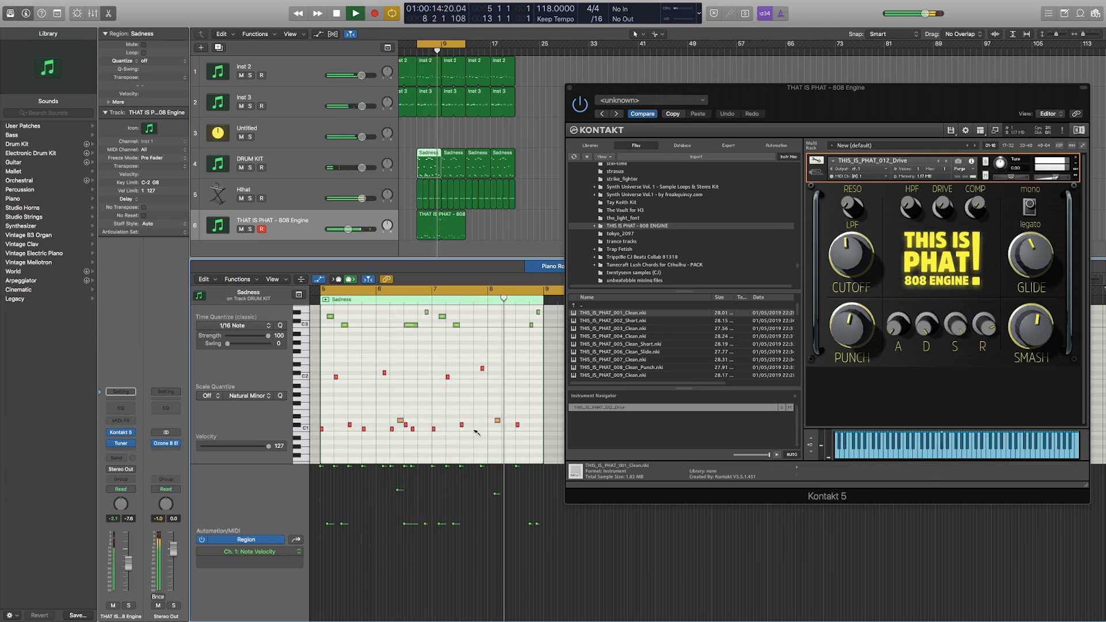
{"action": "left_click", "coordinate": [507, 429]}
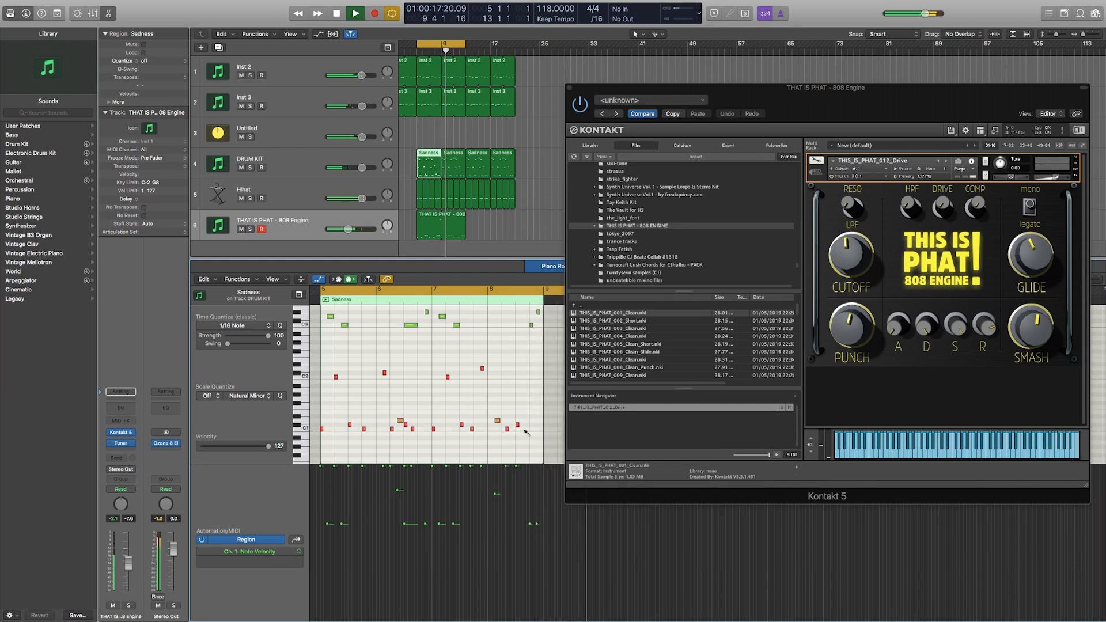
{"action": "left_click", "coordinate": [525, 429]}
{"action": "left_click", "coordinate": [528, 429]}
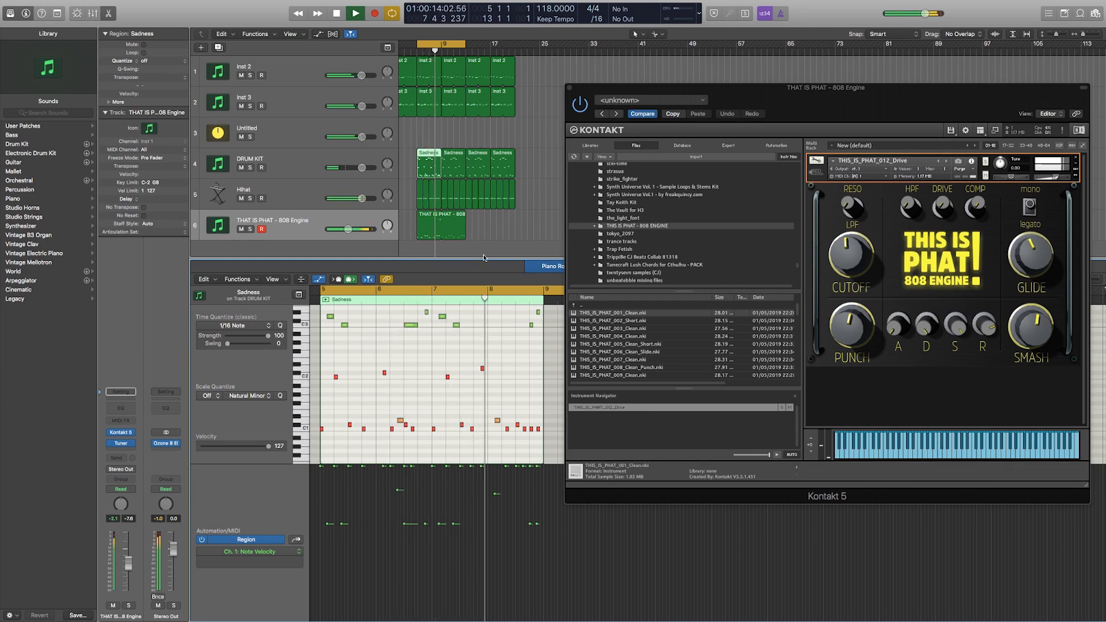
Step: Shift the kick late in bar 7 slightly later and the kick in early bar 8 slightly earlier, then play the loop
{"action": "key", "text": "space"}
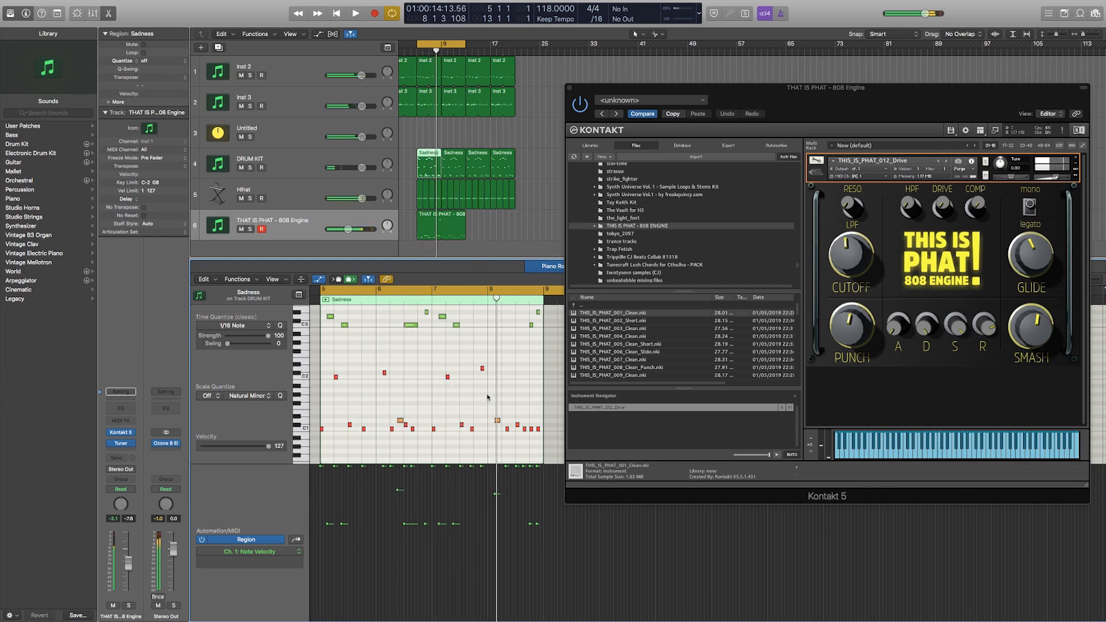
{"action": "left_click", "coordinate": [472, 429]}
{"action": "key", "text": "space"}
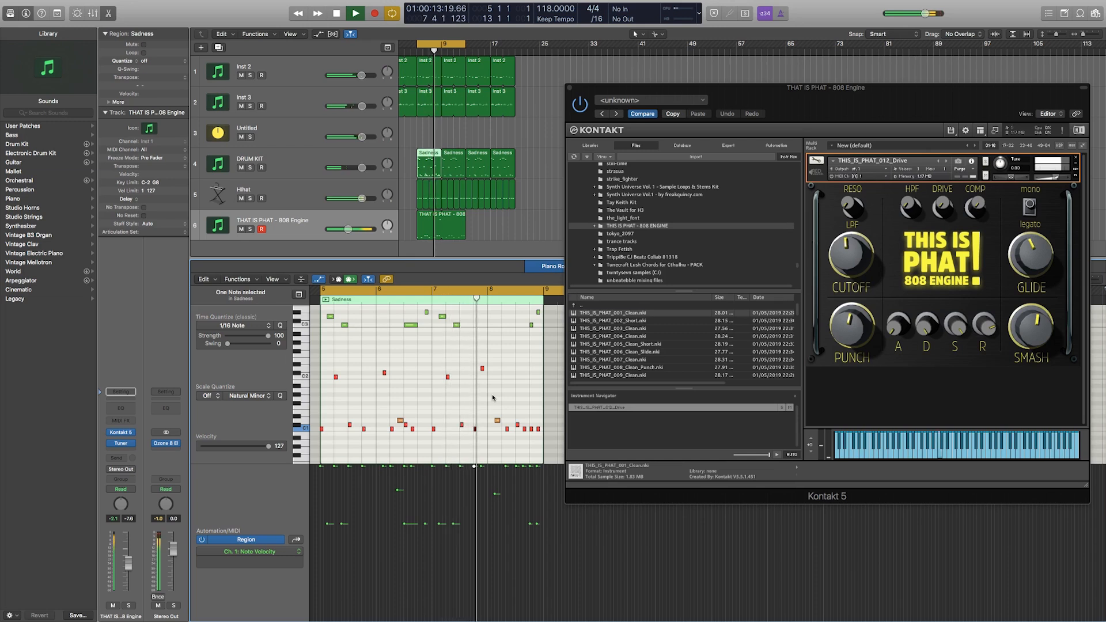
{"action": "key", "text": "space"}
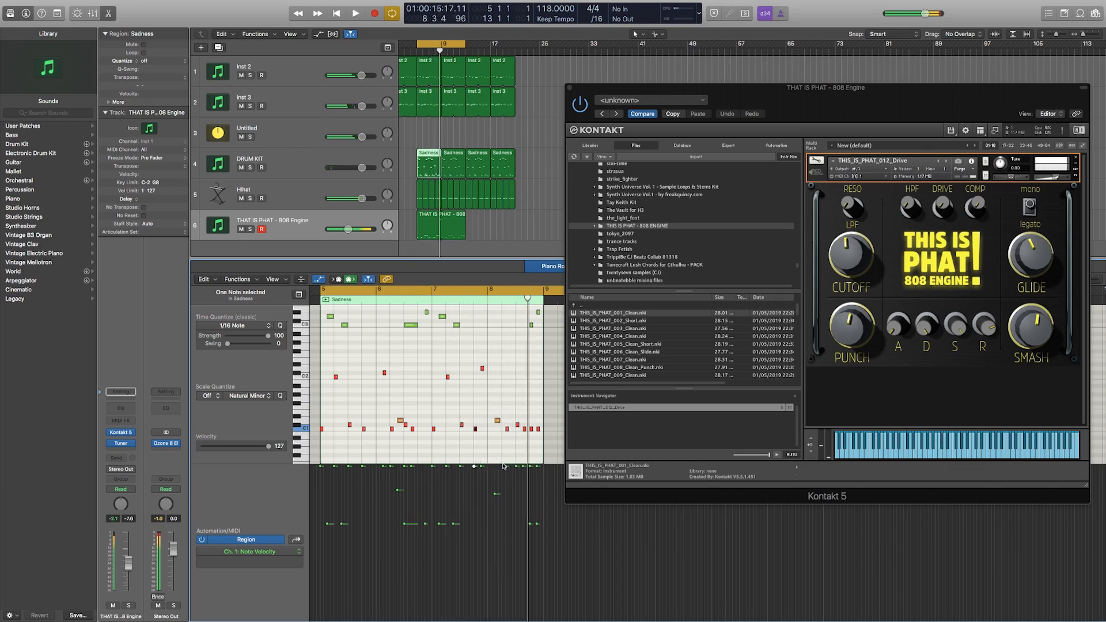
{"action": "left_click_drag", "start_coordinate": [507, 430], "coordinate": [503, 430]}
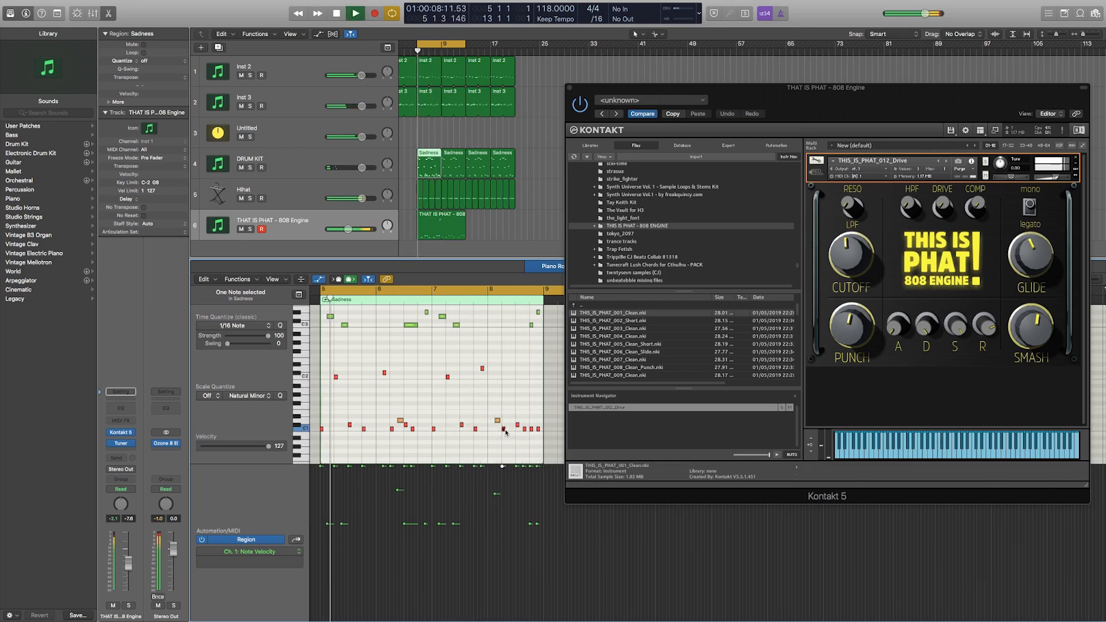
{"action": "key", "text": "space"}
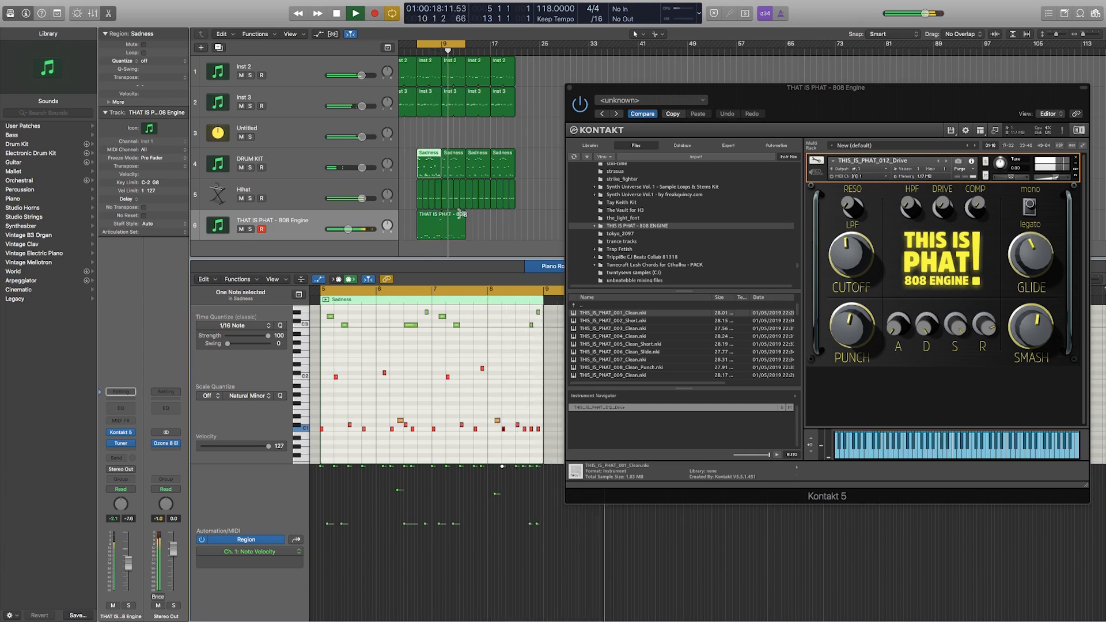
Step: Delete the second Sadness region on the DRUM KIT track and loop the first one in its place up to bar 13
{"action": "left_click", "coordinate": [451, 166]}
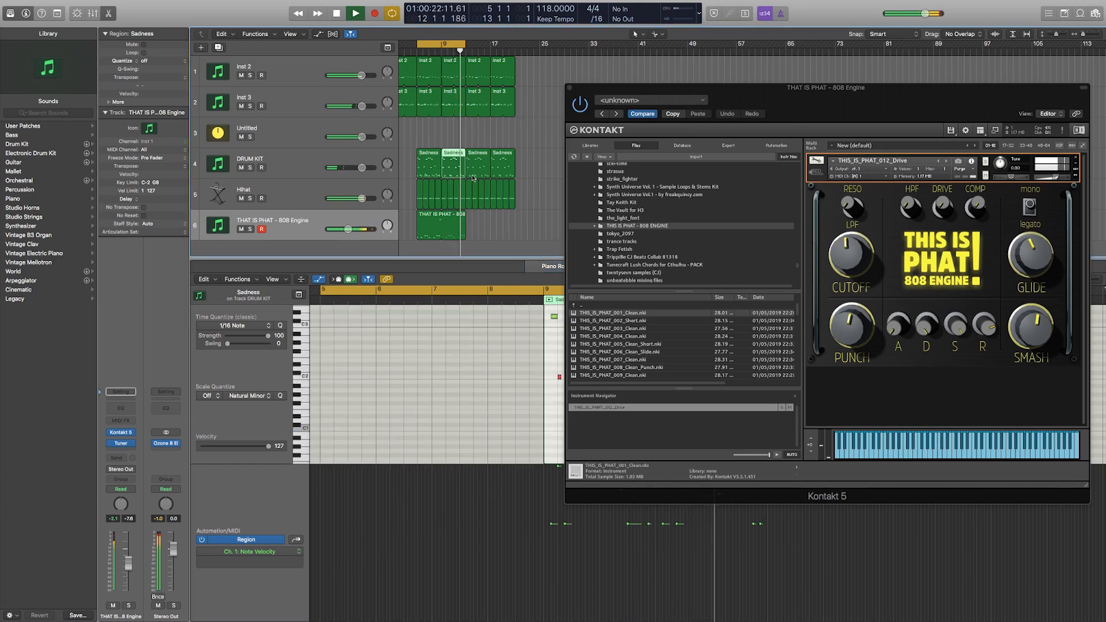
{"action": "key", "text": "Delete"}
{"action": "left_click_drag", "start_coordinate": [441, 154], "coordinate": [466, 156]}
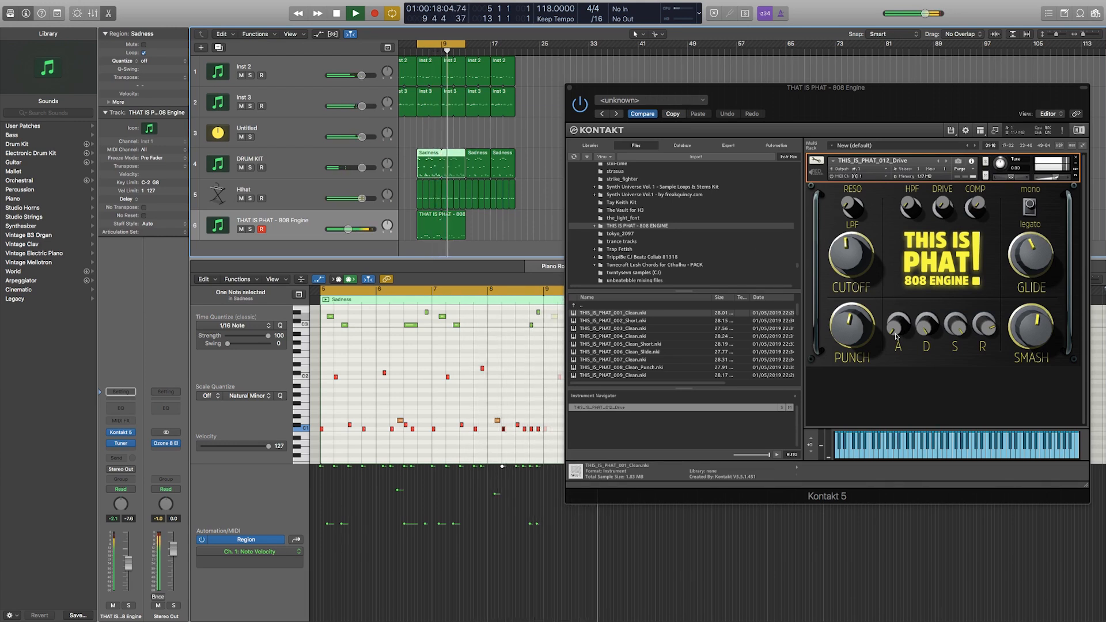
Step: Adjust the attack of the THIS_IS_PHAT_012_Drive preset while the loop plays and stop playback
{"action": "left_click_drag", "start_coordinate": [893, 329], "coordinate": [893, 319]}
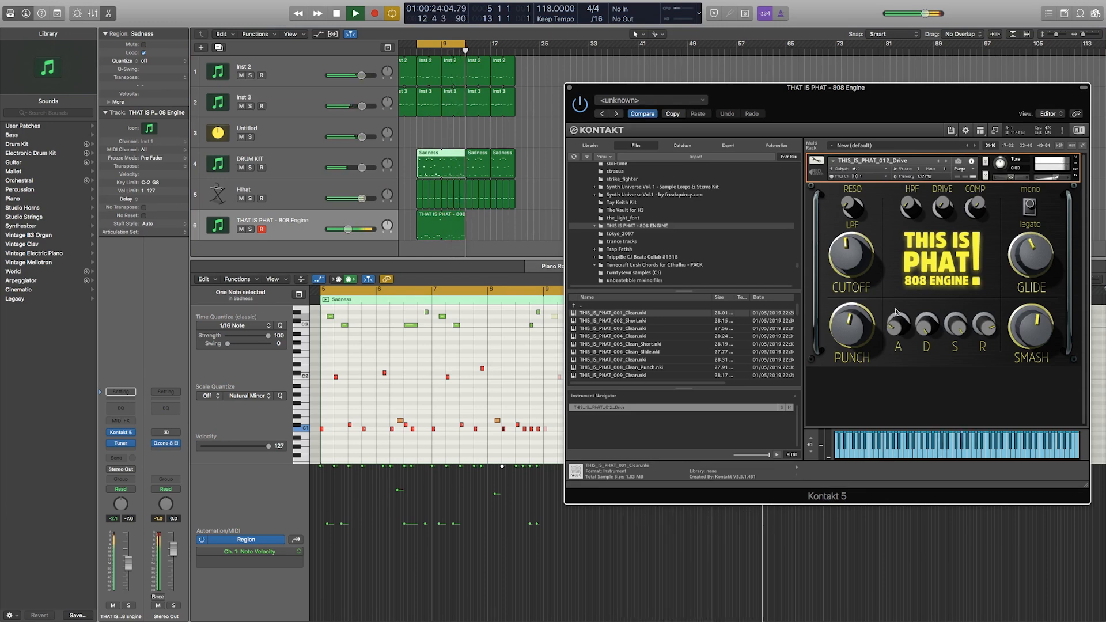
{"action": "key", "text": "space"}
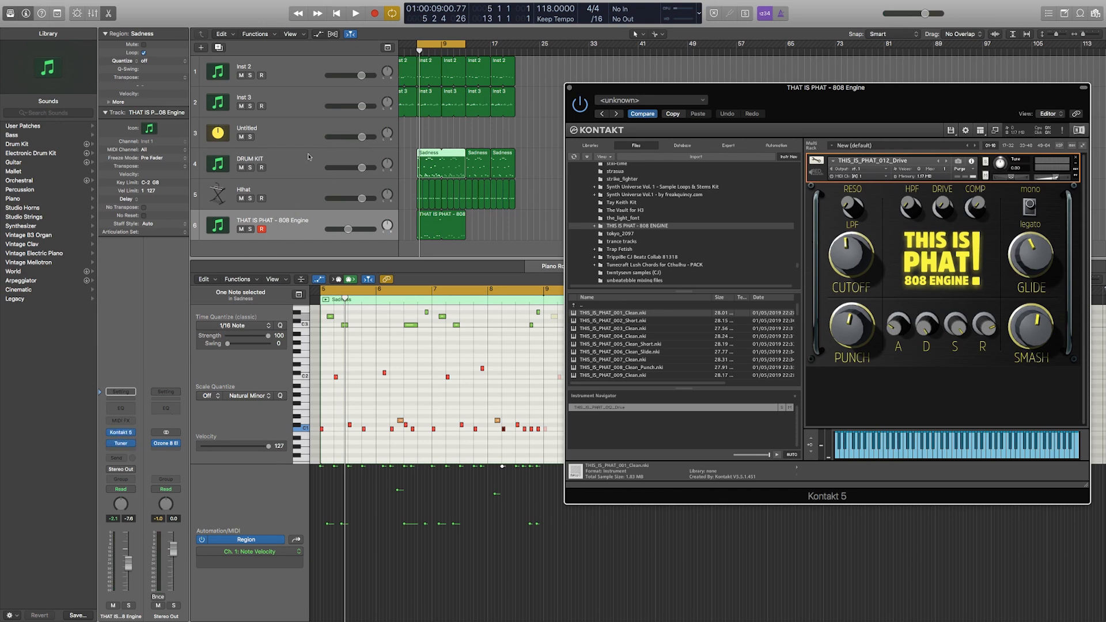
Step: Open the DRUM KIT's Battery plug-in, lower the level of the BB - Kick (Bape) cell strongly and move the window clear of the tracks
{"action": "left_click", "coordinate": [294, 164]}
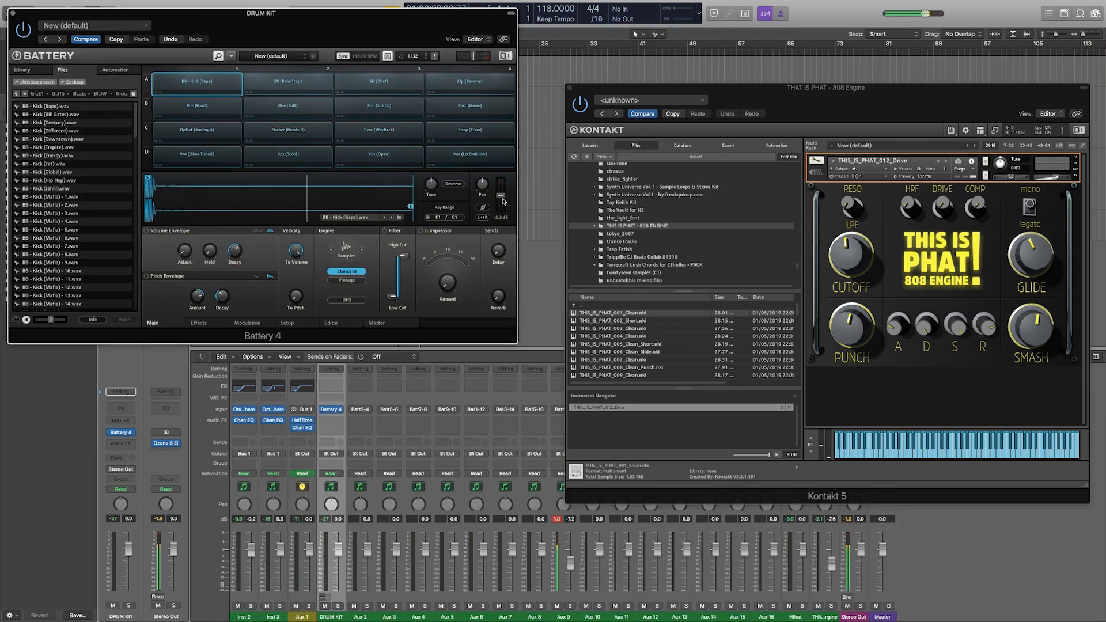
{"action": "left_click_drag", "start_coordinate": [503, 200], "coordinate": [504, 203]}
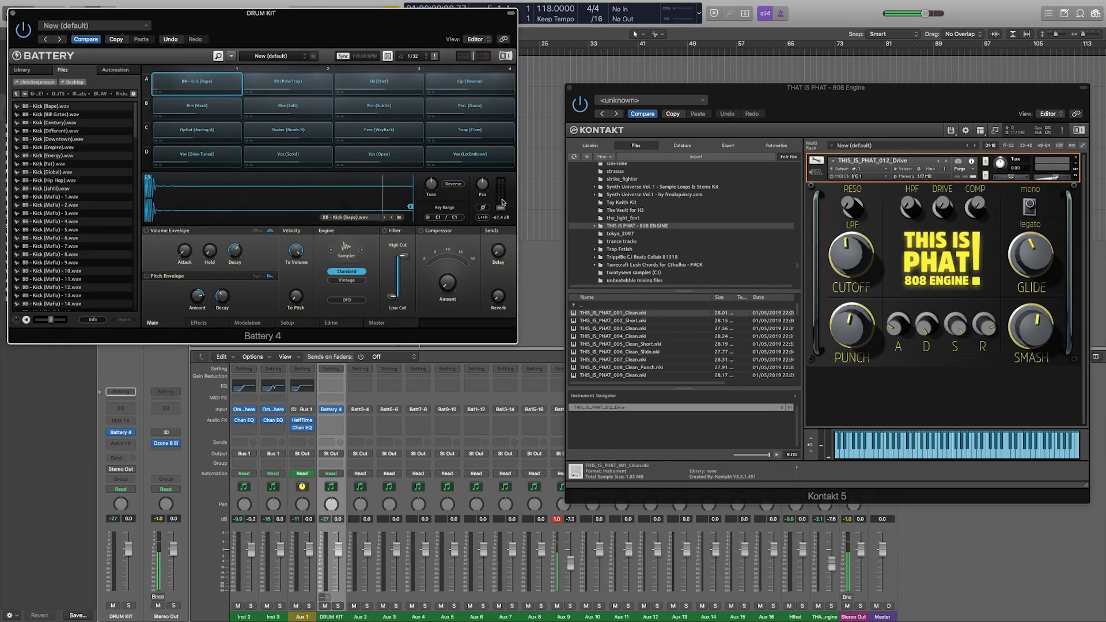
{"action": "left_click_drag", "start_coordinate": [414, 22], "coordinate": [475, 367]}
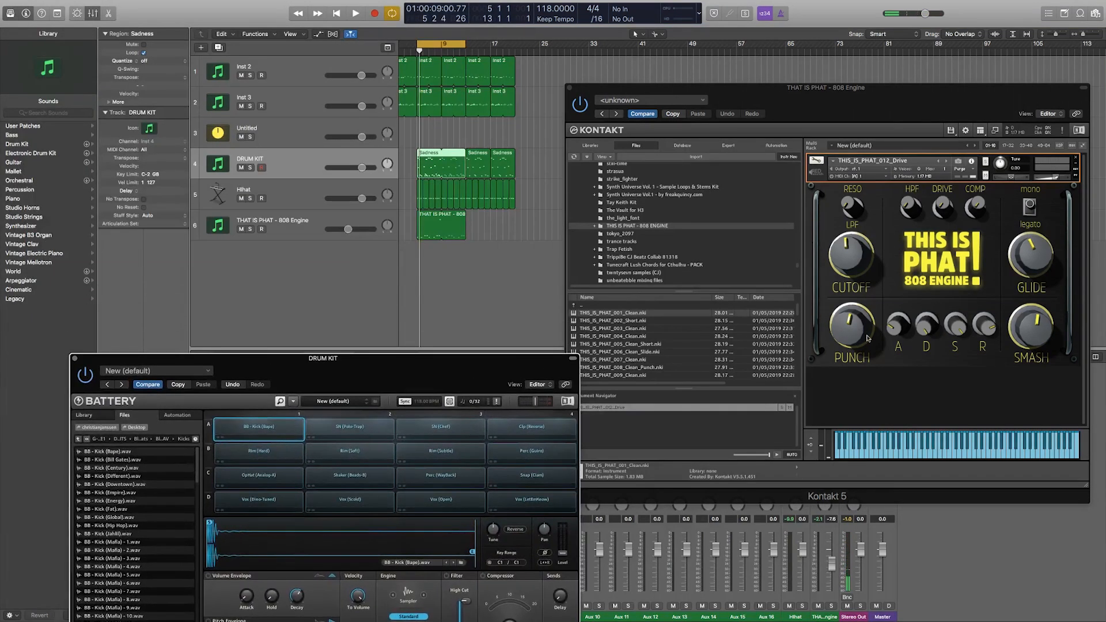
Step: Select the 808 Engine track and adjust the attack of THIS_IS_PHAT_012_Drive while auditioning the loop with the reduced kick
{"action": "left_click", "coordinate": [900, 332]}
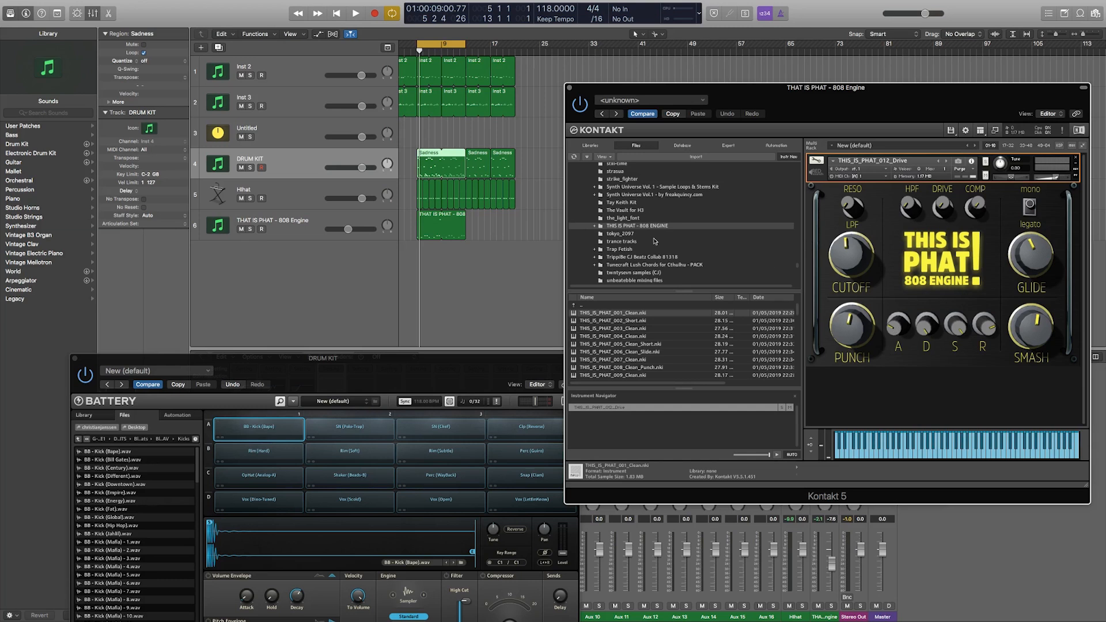
{"action": "key", "text": "space"}
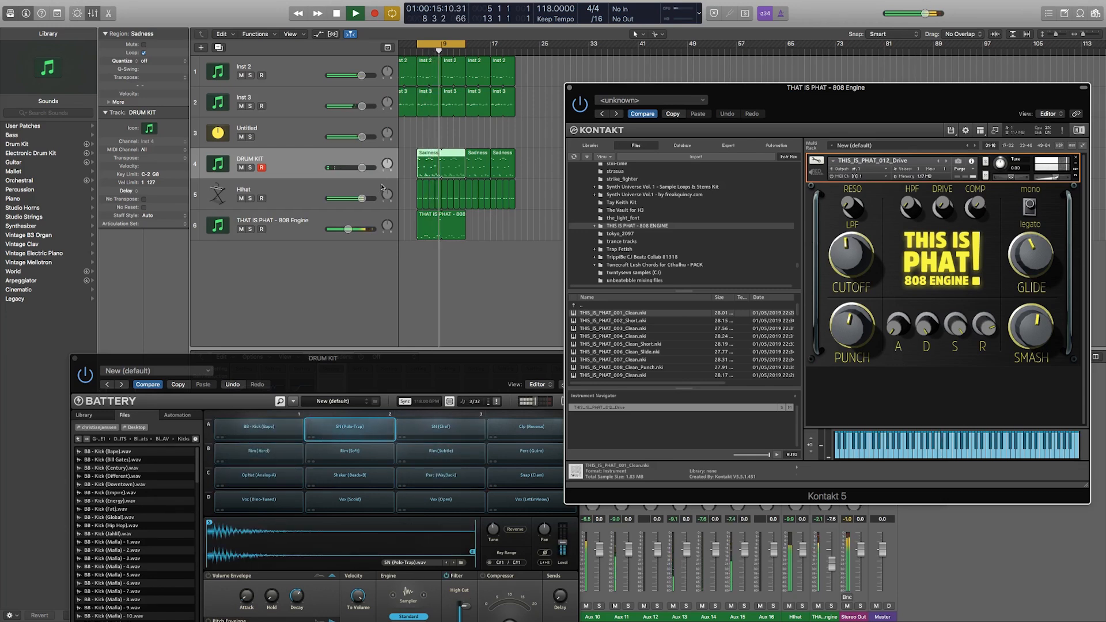
{"action": "left_click", "coordinate": [291, 226]}
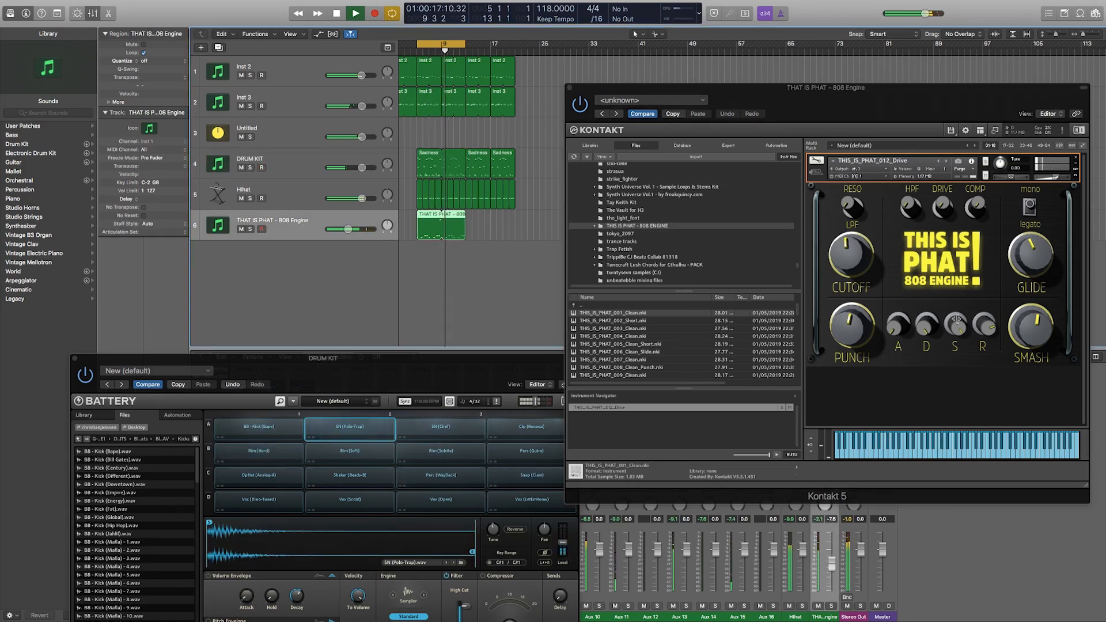
{"action": "left_click_drag", "start_coordinate": [899, 329], "coordinate": [892, 295]}
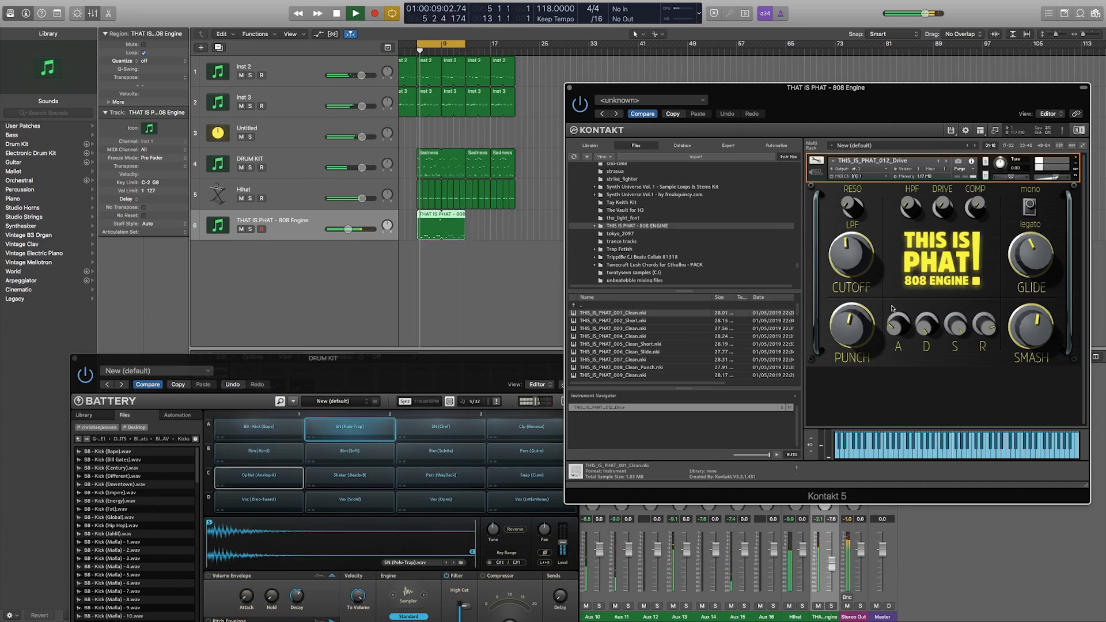
{"action": "key", "text": "space"}
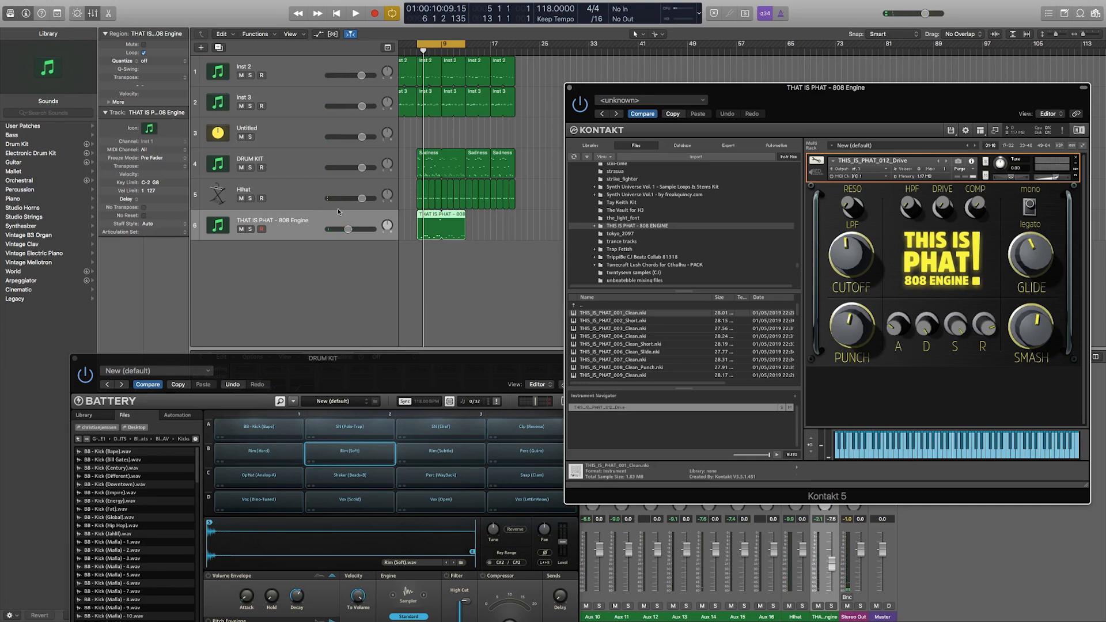
Step: Select the BB - Kick (Bape) cell on the DRUM KIT track and play the loop briefly
{"action": "left_click", "coordinate": [326, 182]}
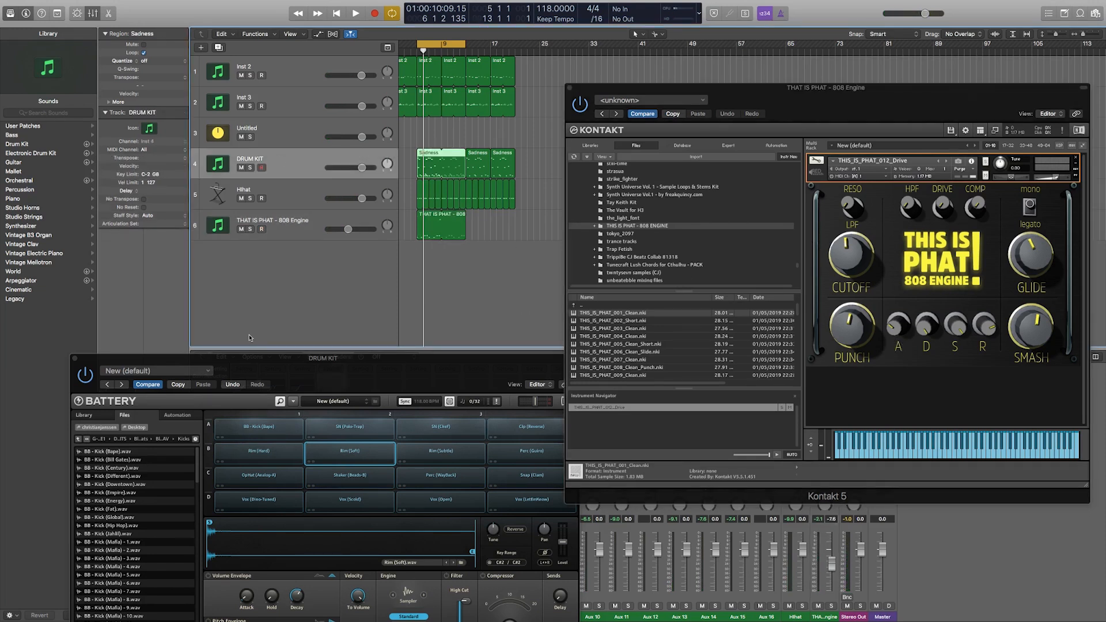
{"action": "left_click", "coordinate": [275, 431]}
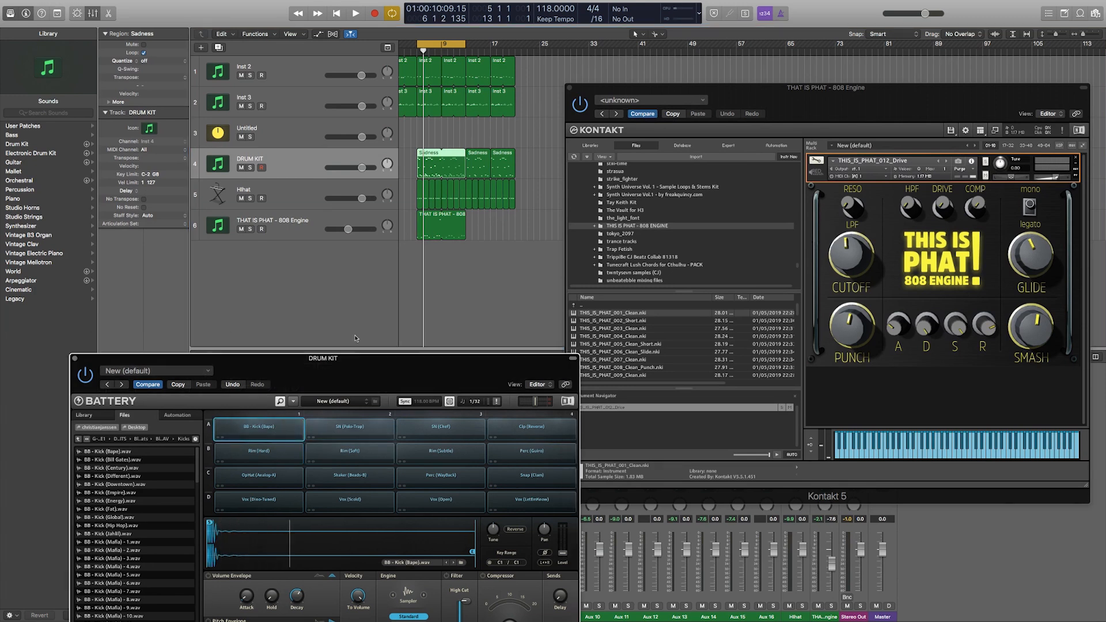
{"action": "key", "text": "space"}
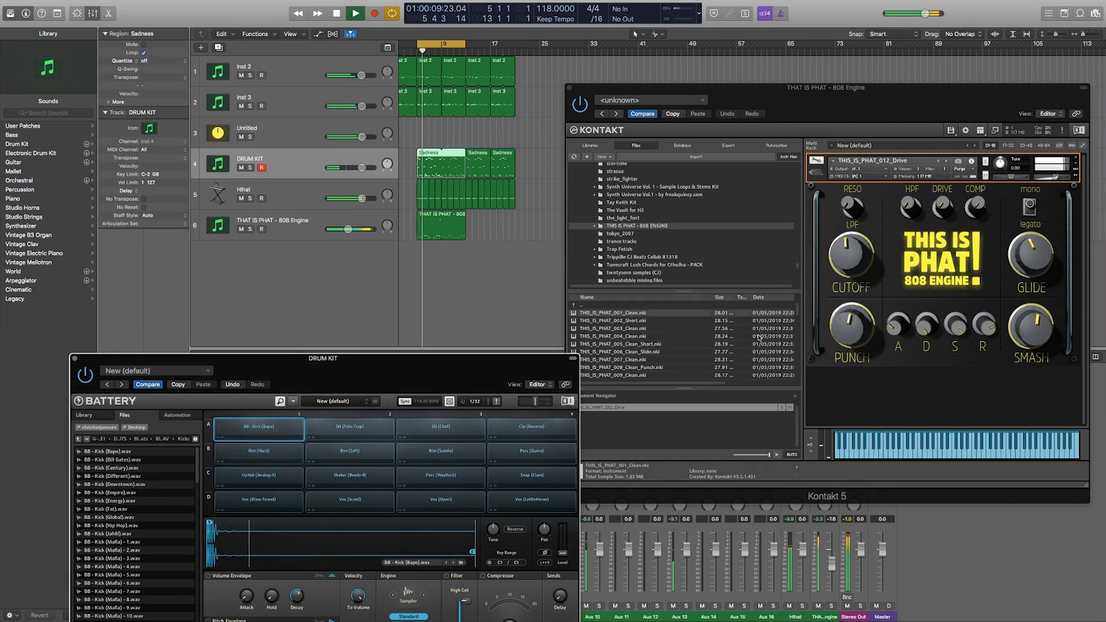
{"action": "key", "text": "space"}
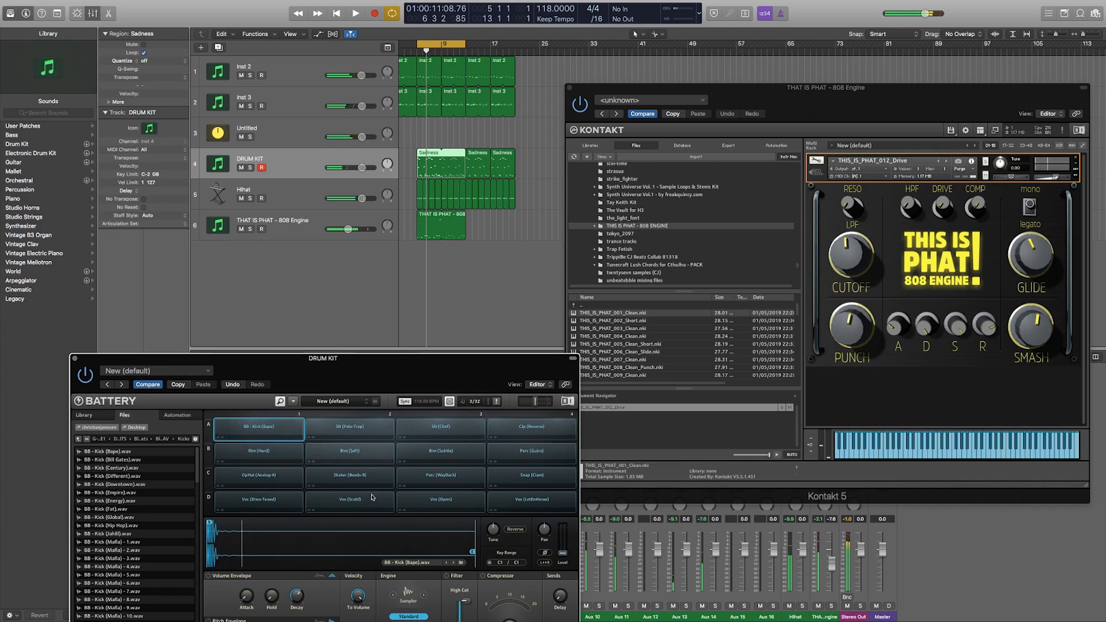
Step: Raise the level of the BB - Kick (Bape) cell, check it against the loop and close the Battery window
{"action": "left_click_drag", "start_coordinate": [563, 554], "coordinate": [563, 543]}
{"action": "key", "text": "space"}
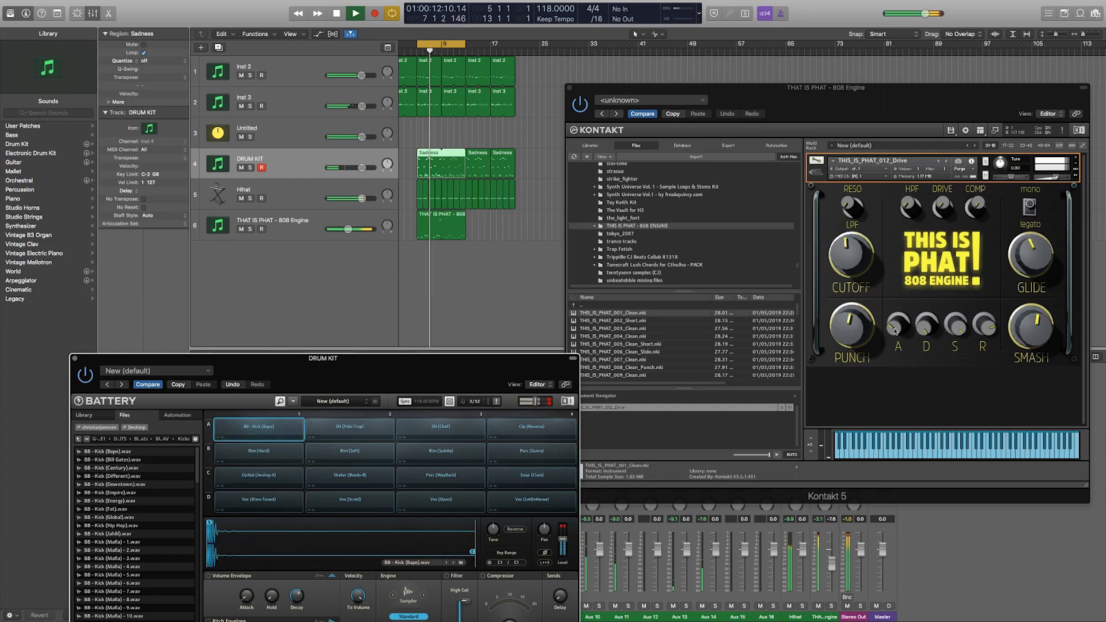
{"action": "key", "text": "space"}
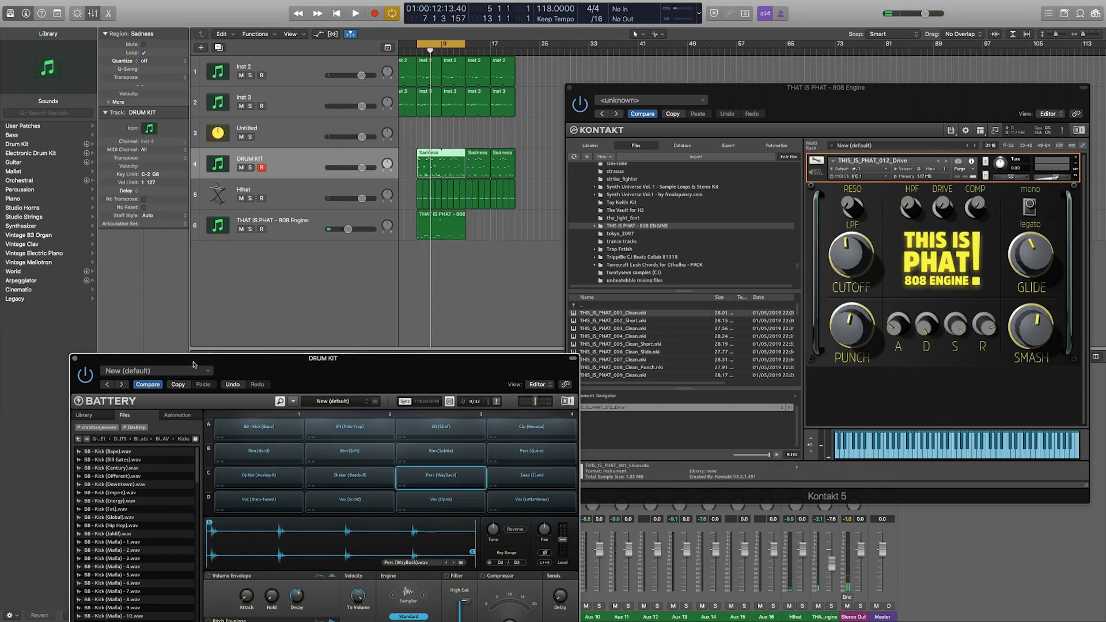
{"action": "left_click", "coordinate": [75, 360]}
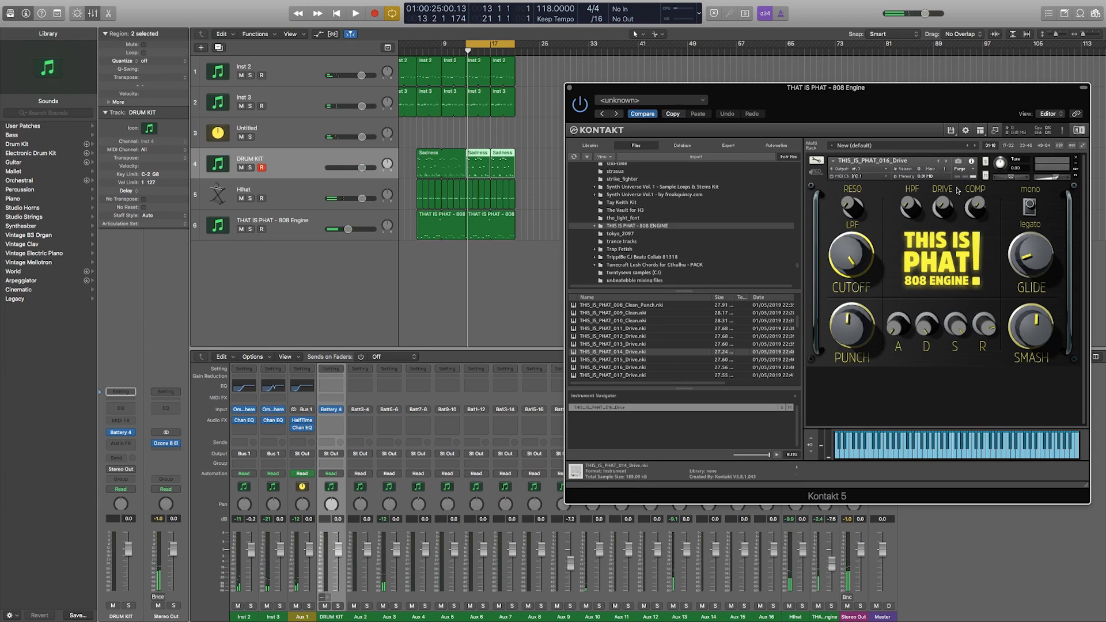
Step: Audition THIS_IS_PHAT_016_Drive over the bar 13 to 21 loop, load THIS_IS_PHAT_017_Drive and play the loop with it
{"action": "key", "text": "space"}
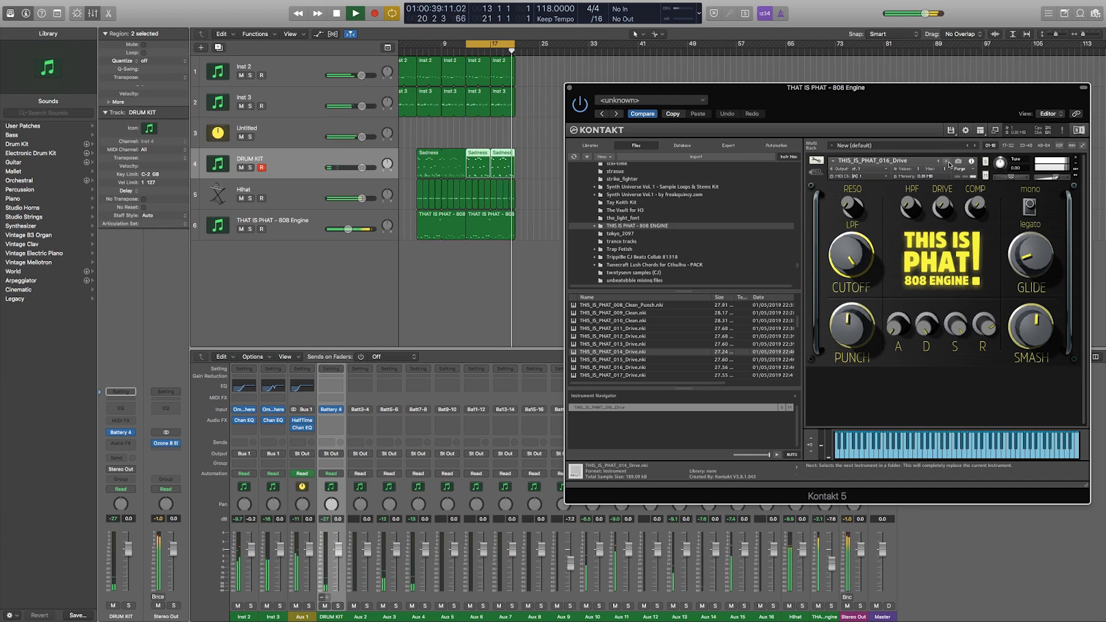
{"action": "key", "text": "space"}
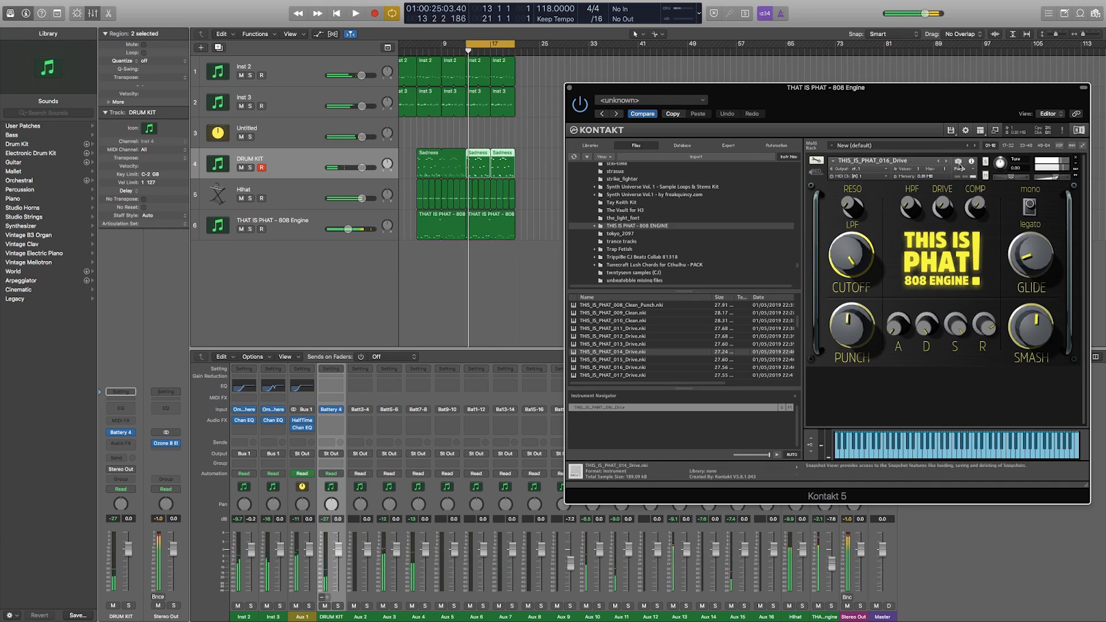
{"action": "left_click", "coordinate": [947, 163]}
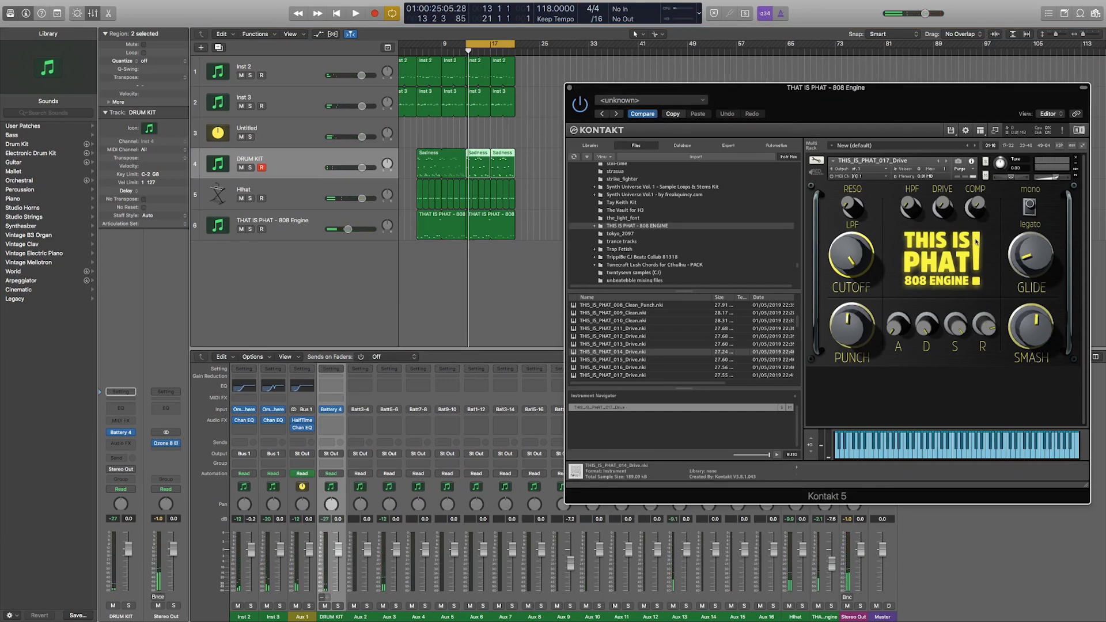
{"action": "key", "text": "space"}
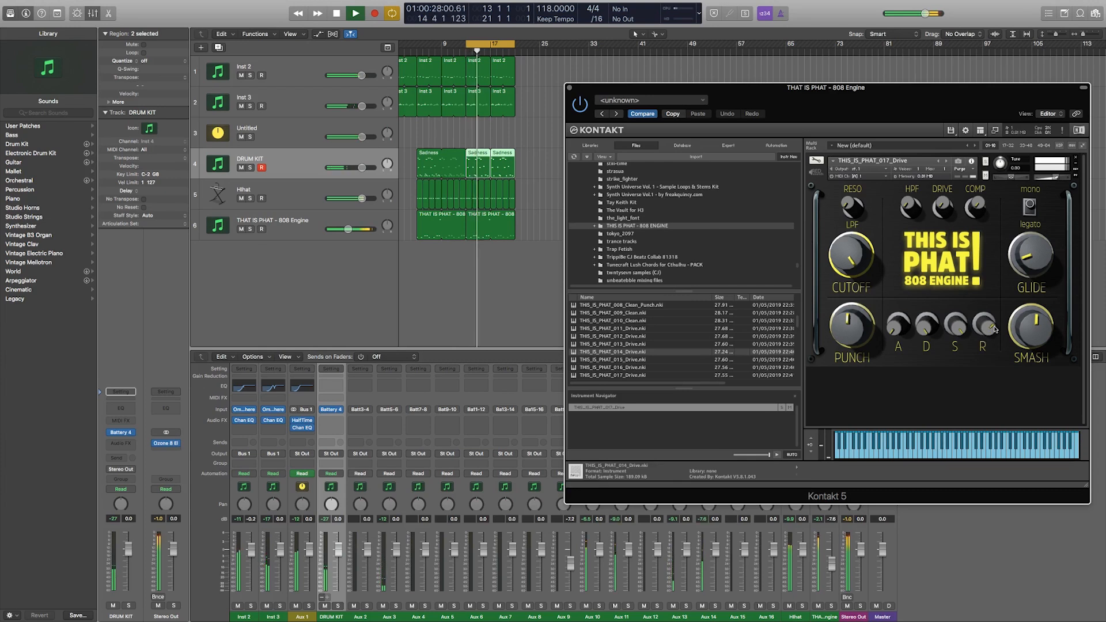
{"action": "key", "text": "space"}
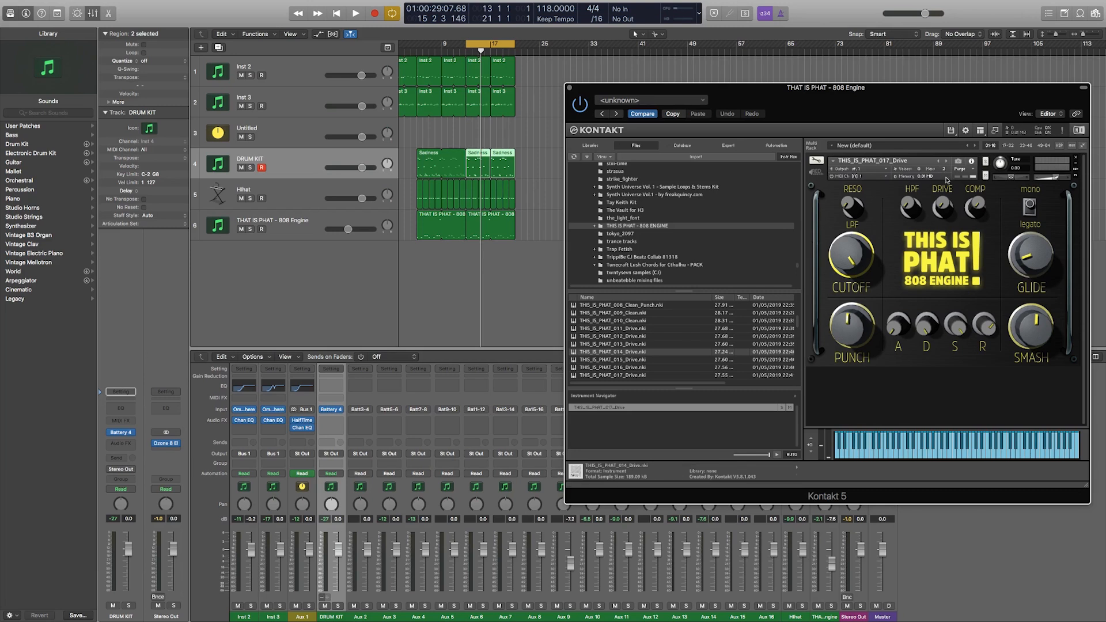
Step: Open the 808 Engine region at bar 13 in the Piano Roll and lengthen its first note
{"action": "left_click", "coordinate": [491, 254]}
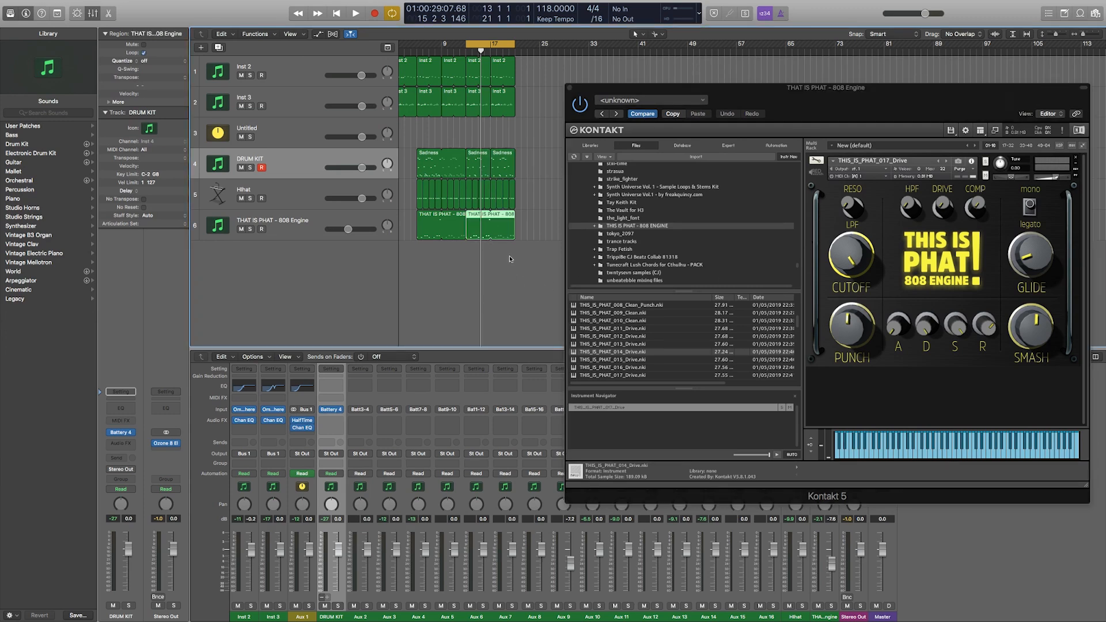
{"action": "key", "text": "p"}
{"action": "left_click_drag", "start_coordinate": [488, 393], "coordinate": [512, 392]}
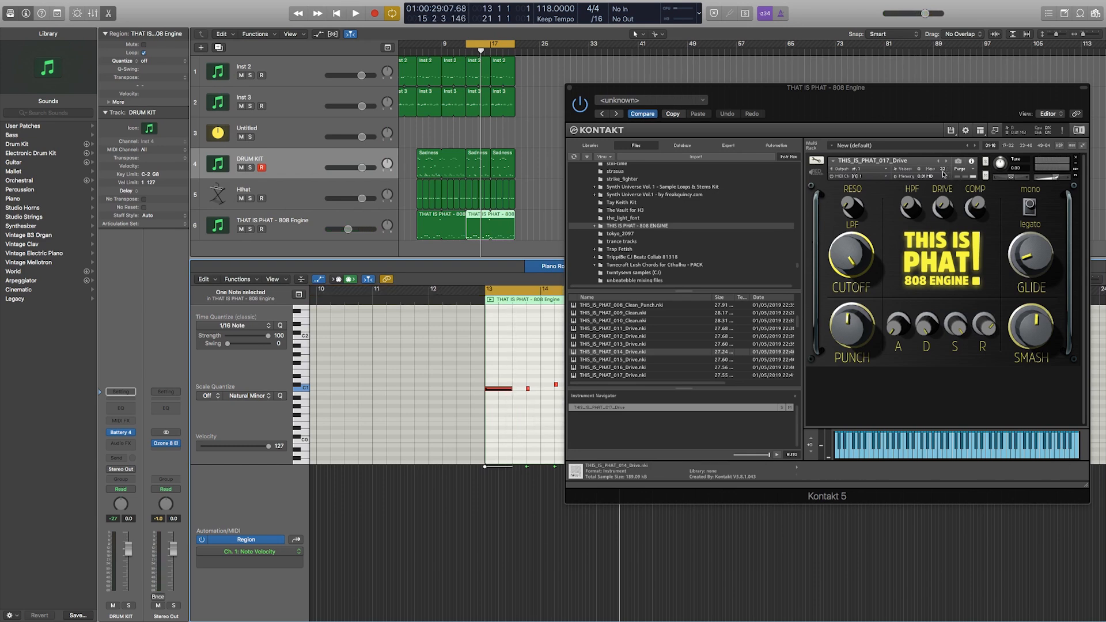
Step: Adjust the release of THIS_IS_PHAT_017_Drive while auditioning the loop with the longer first note
{"action": "key", "text": "space"}
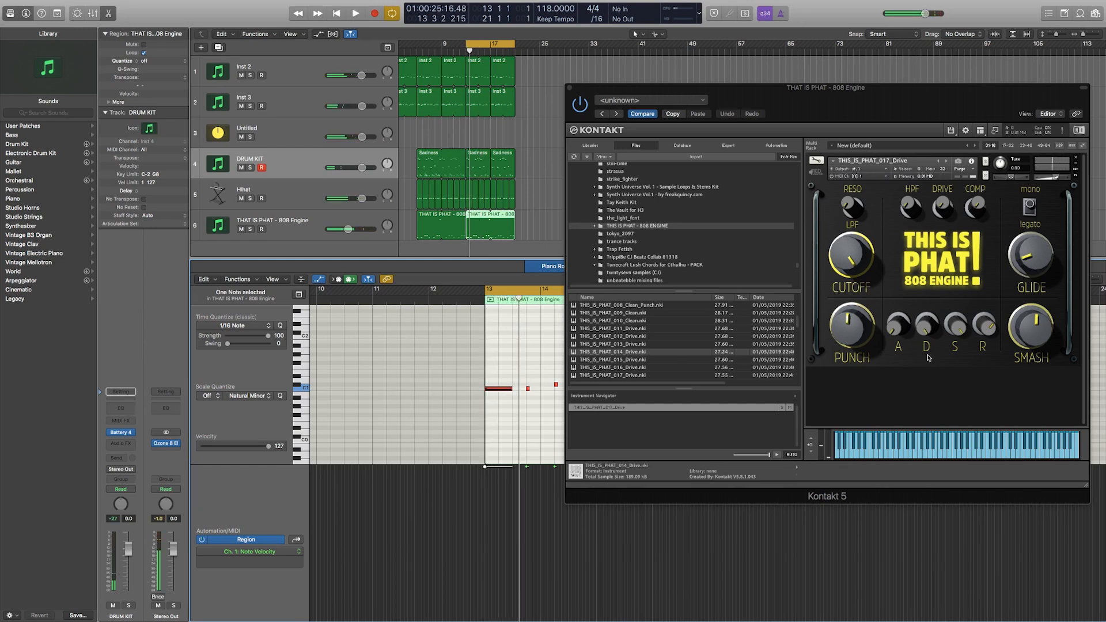
{"action": "left_click_drag", "start_coordinate": [988, 329], "coordinate": [989, 336]}
{"action": "key", "text": "space"}
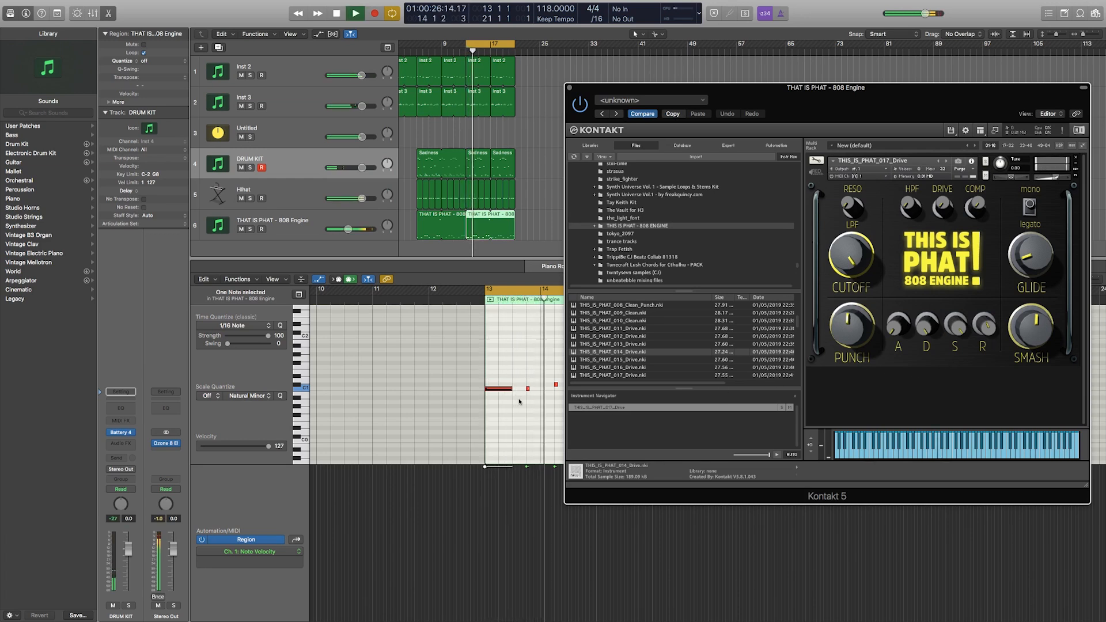
{"action": "key", "text": "space"}
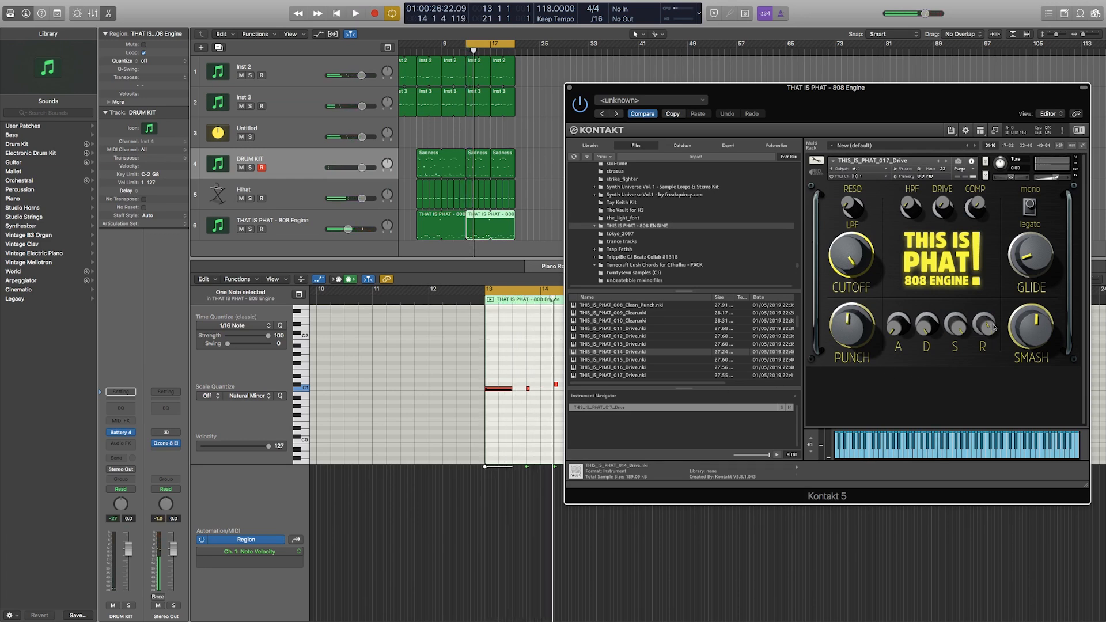
Step: Shorten the first 808 note at bar 13 to a length of 0 0 2 0 and audition the release against it
{"action": "left_click", "coordinate": [509, 388]}
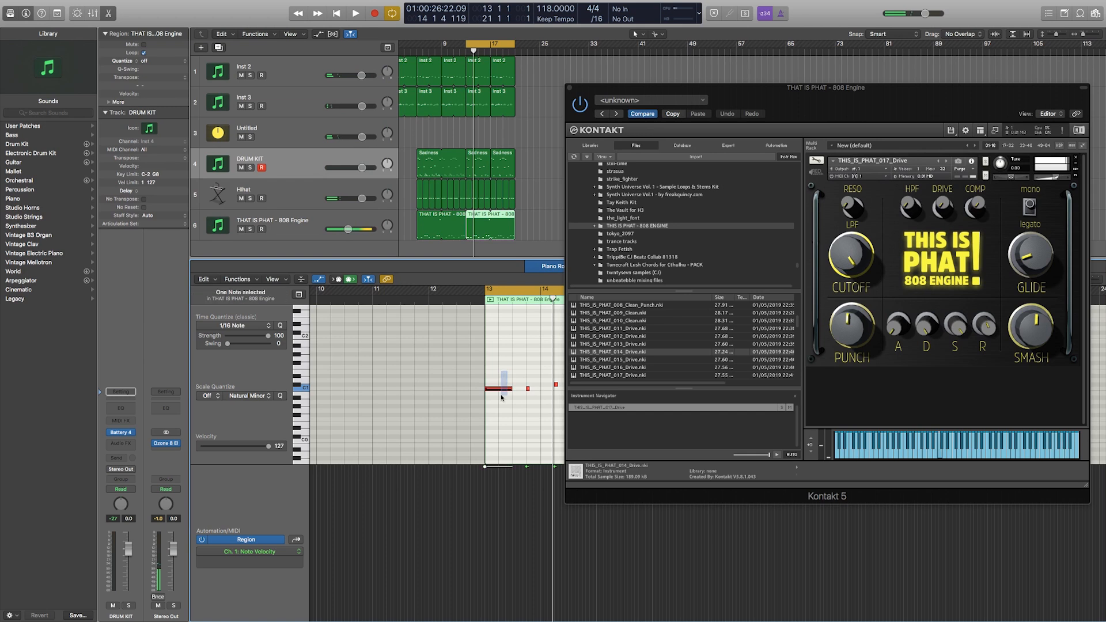
{"action": "left_click", "coordinate": [942, 171]}
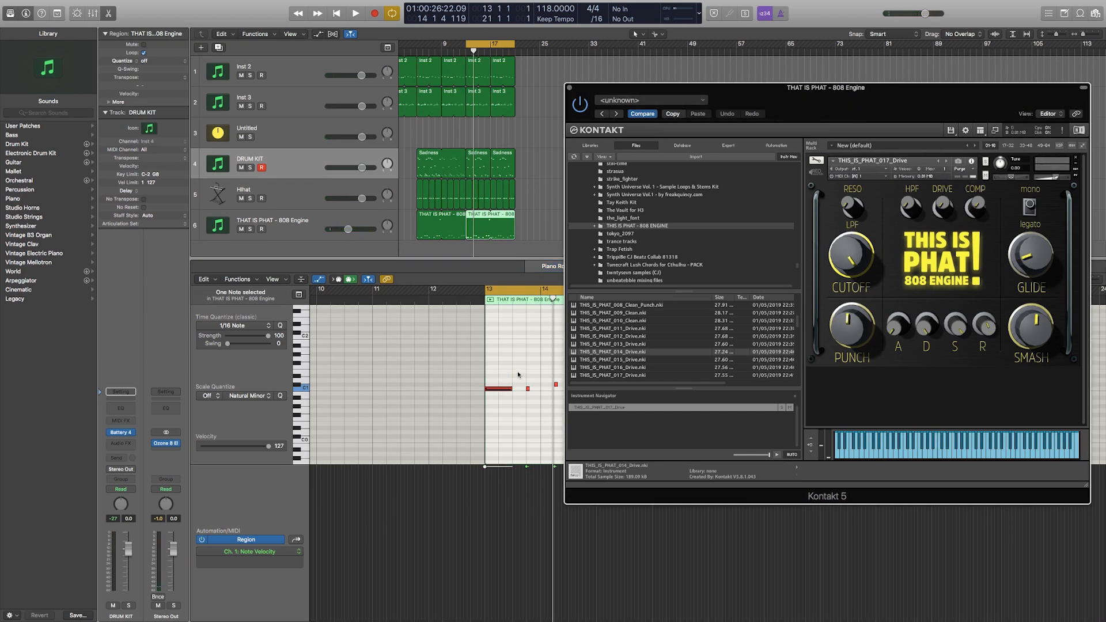
{"action": "left_click_drag", "start_coordinate": [511, 389], "coordinate": [488, 396]}
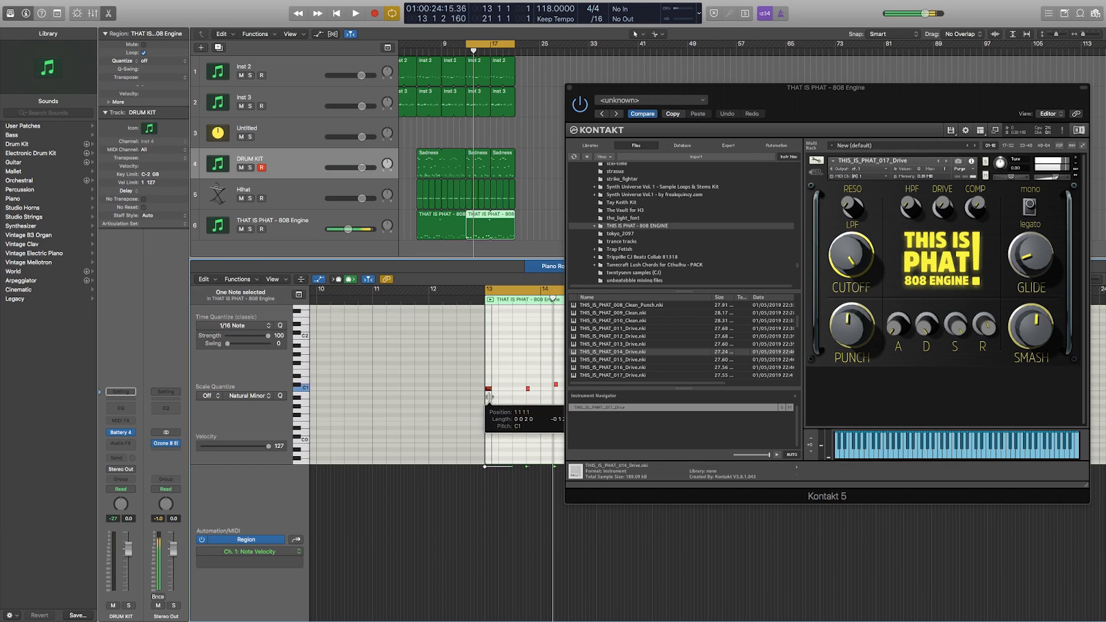
{"action": "left_click", "coordinate": [988, 324]}
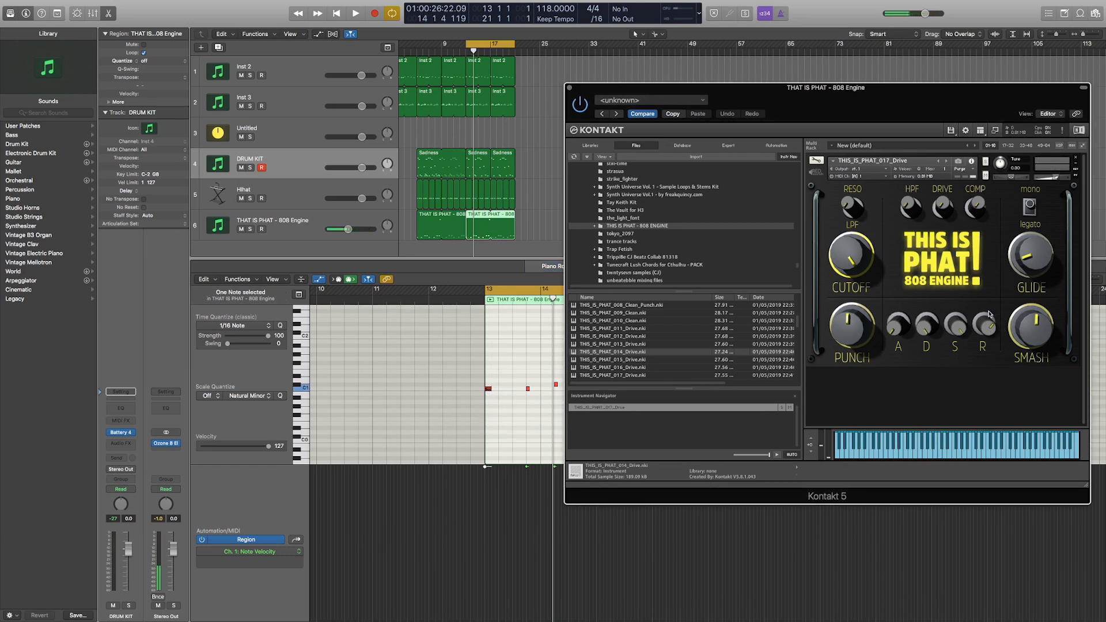
{"action": "key", "text": "space"}
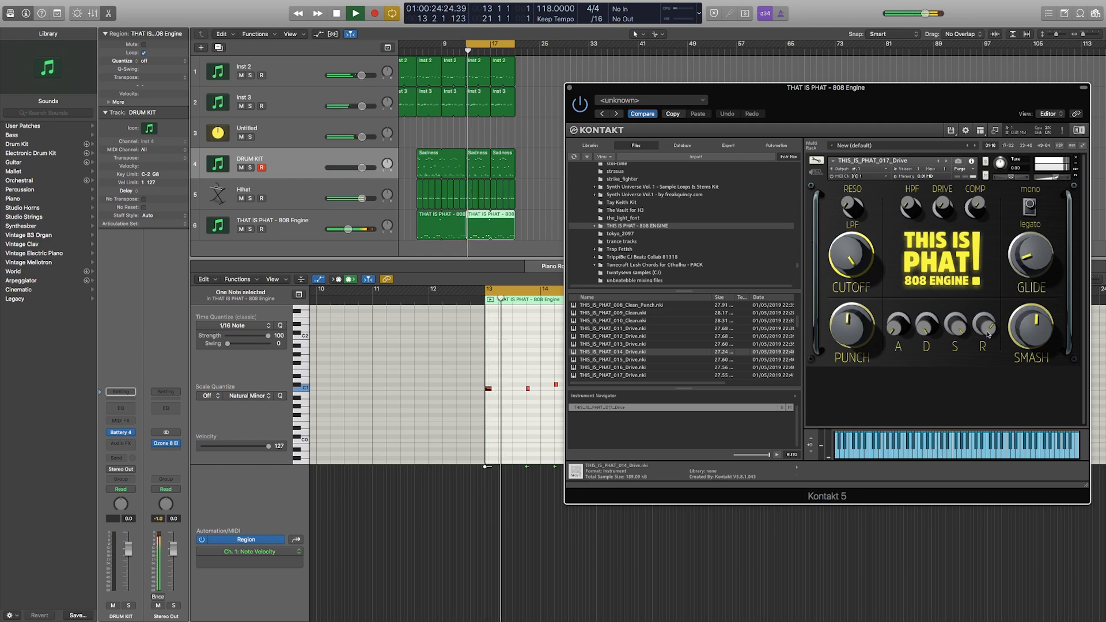
{"action": "key", "text": "space"}
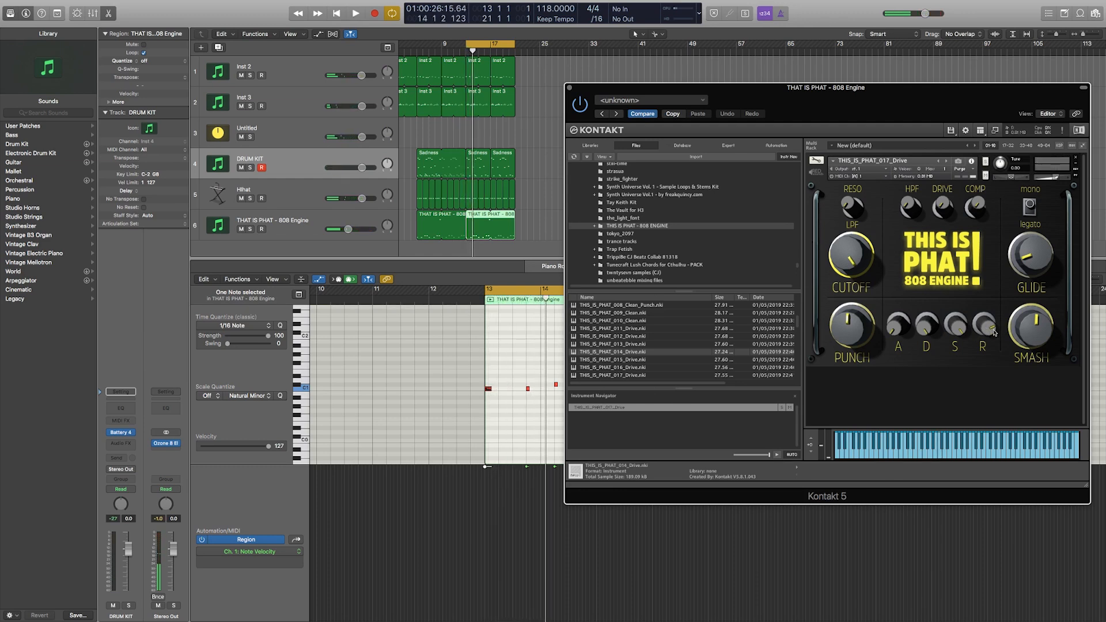
{"action": "key", "text": "space"}
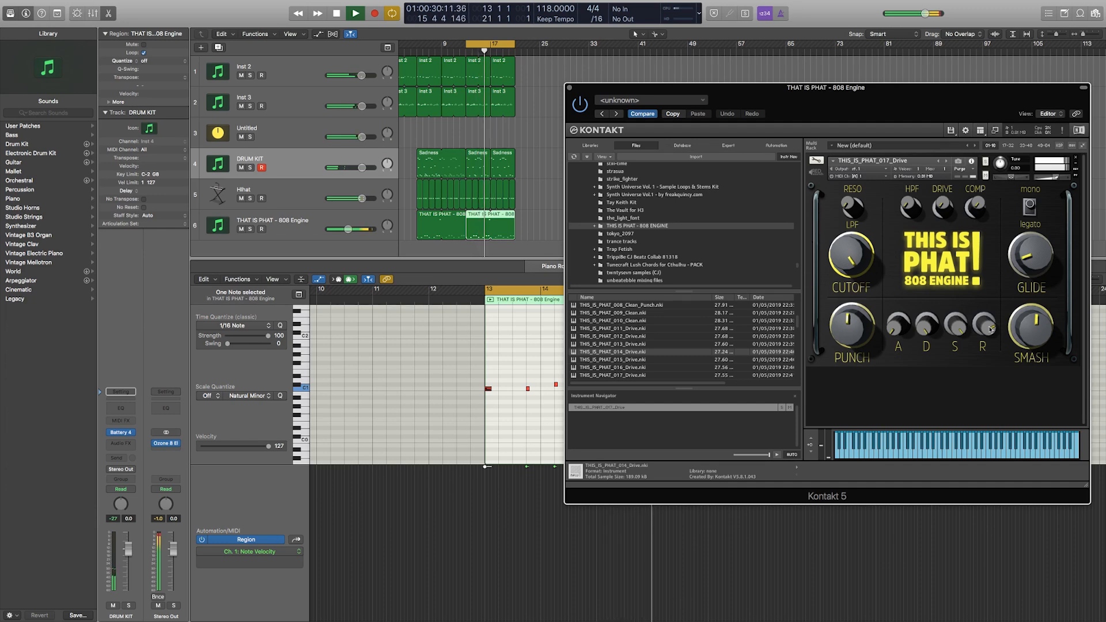
{"action": "key", "text": "space"}
Step: Close the Kontakt window and lengthen all the 808 notes in the bar 13 region into sustained notes
{"action": "left_click", "coordinate": [569, 87]}
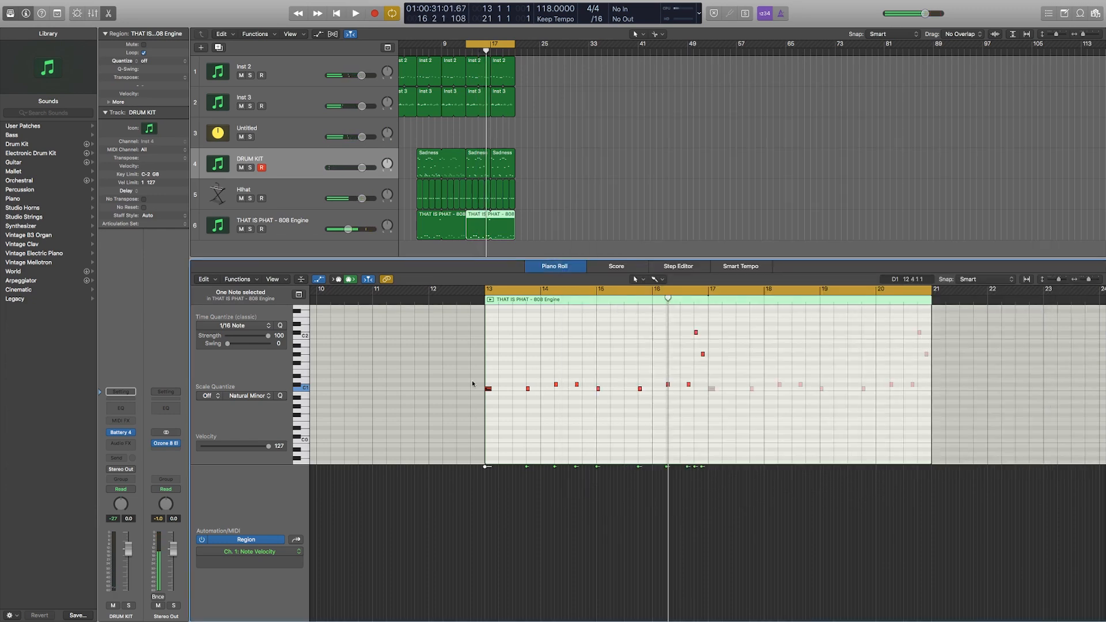
{"action": "left_click_drag", "start_coordinate": [455, 375], "coordinate": [701, 332]}
{"action": "left_click", "coordinate": [669, 384]}
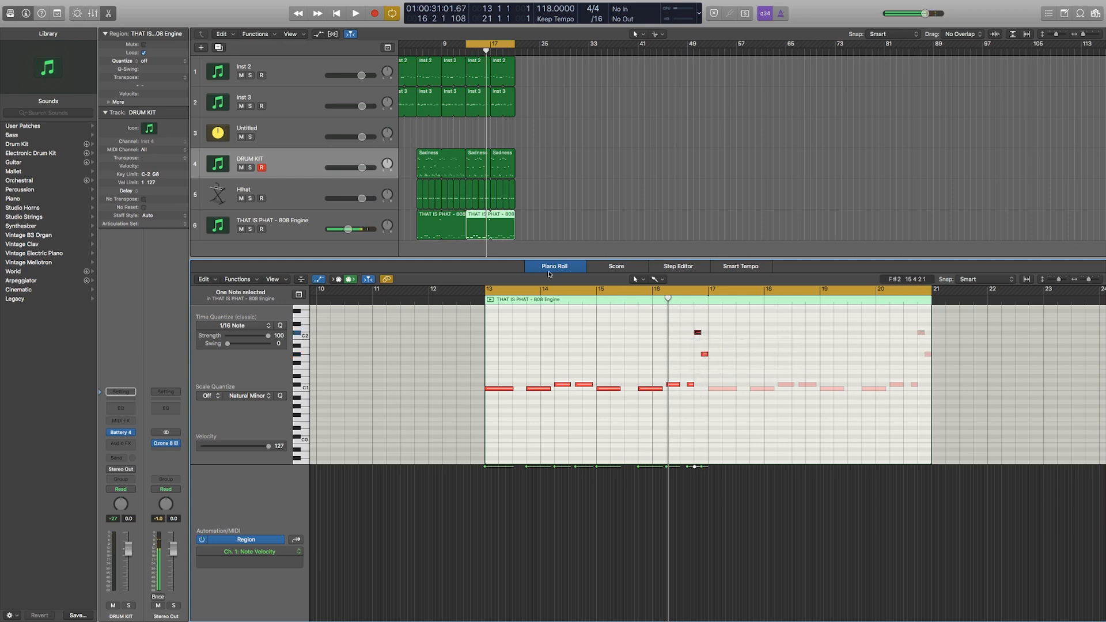
Step: Select the 808 Engine track, audition the sustained notes with THIS_IS_PHAT_017_Drive and close the Kontakt window
{"action": "left_click", "coordinate": [254, 235]}
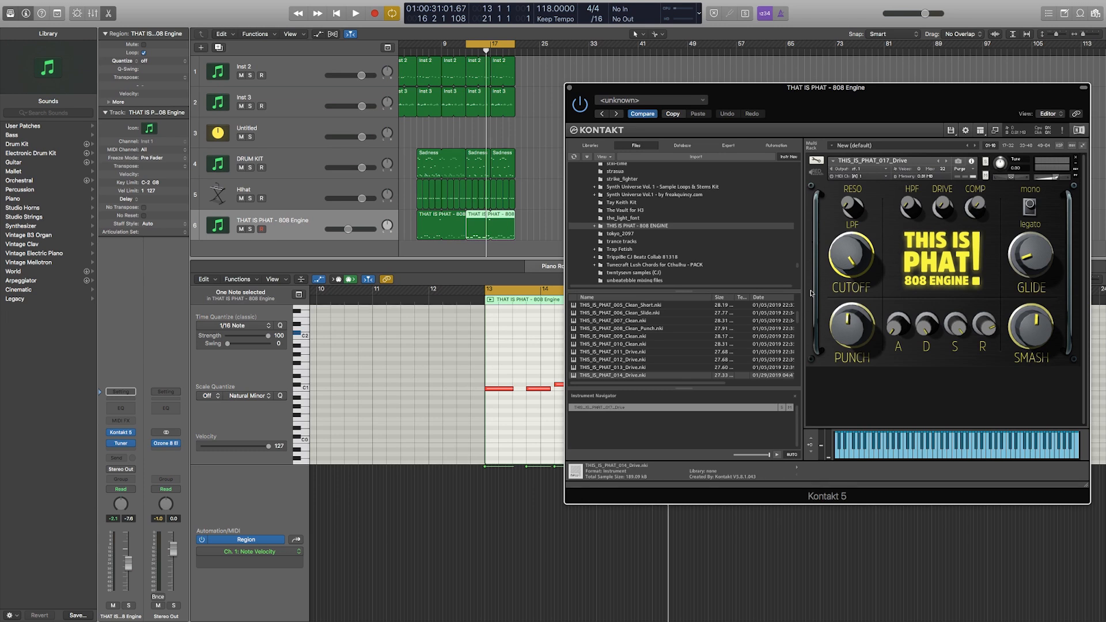
{"action": "key", "text": "space"}
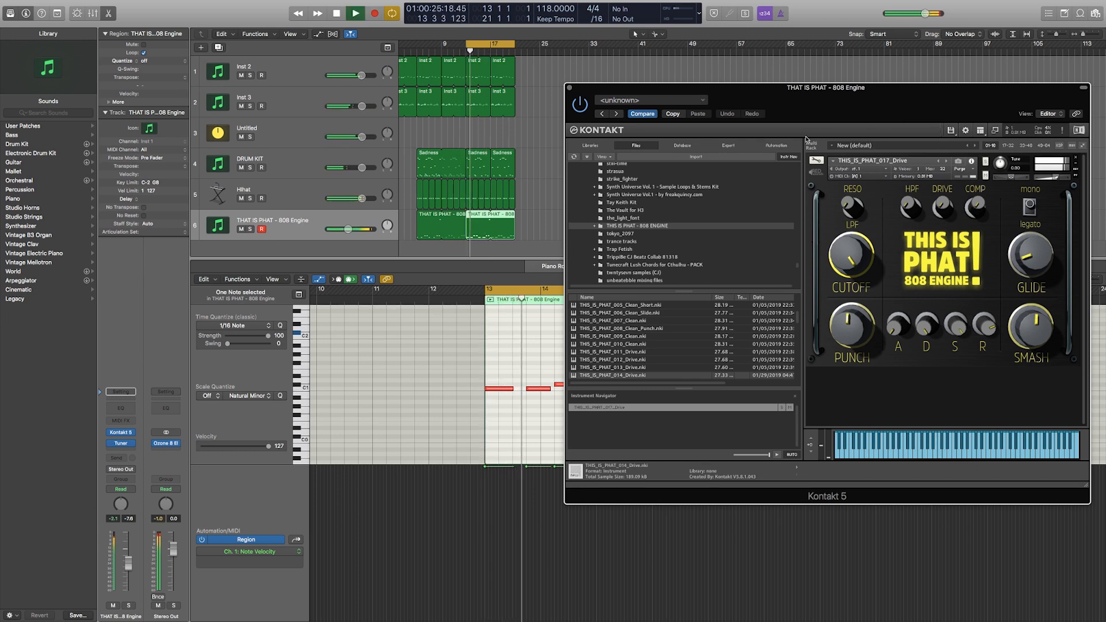
{"action": "key", "text": "space"}
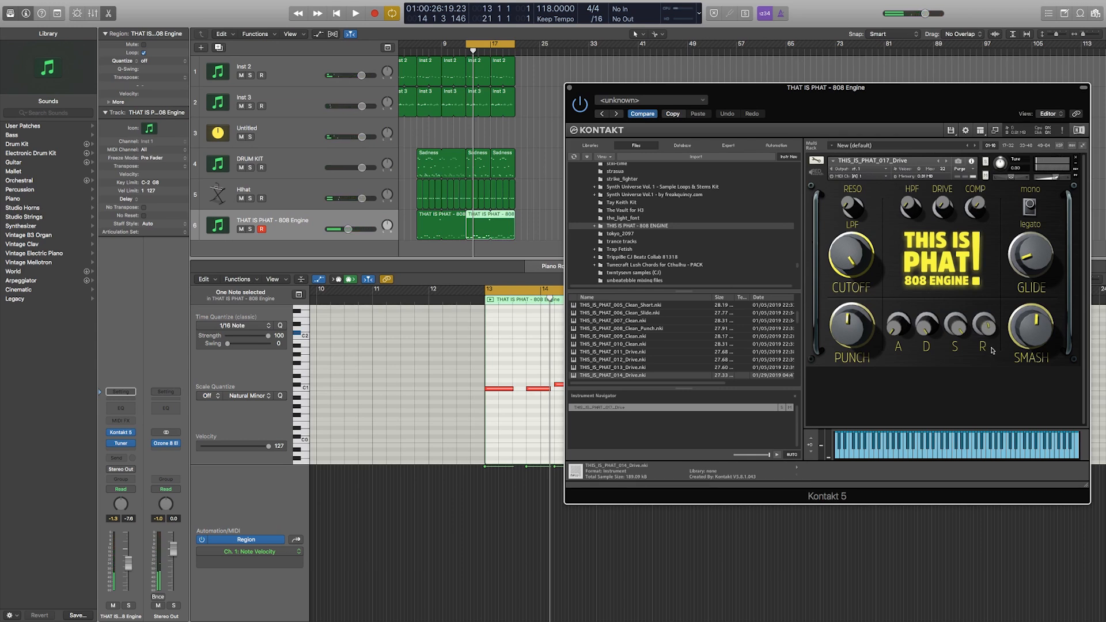
{"action": "key", "text": "space"}
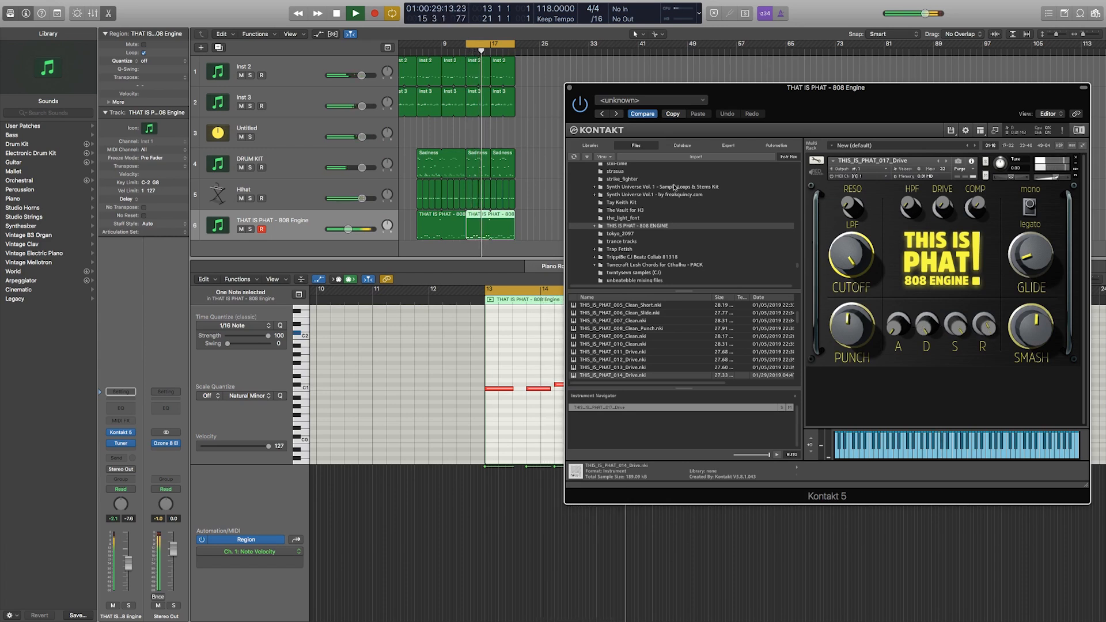
{"action": "left_click", "coordinate": [569, 88]}
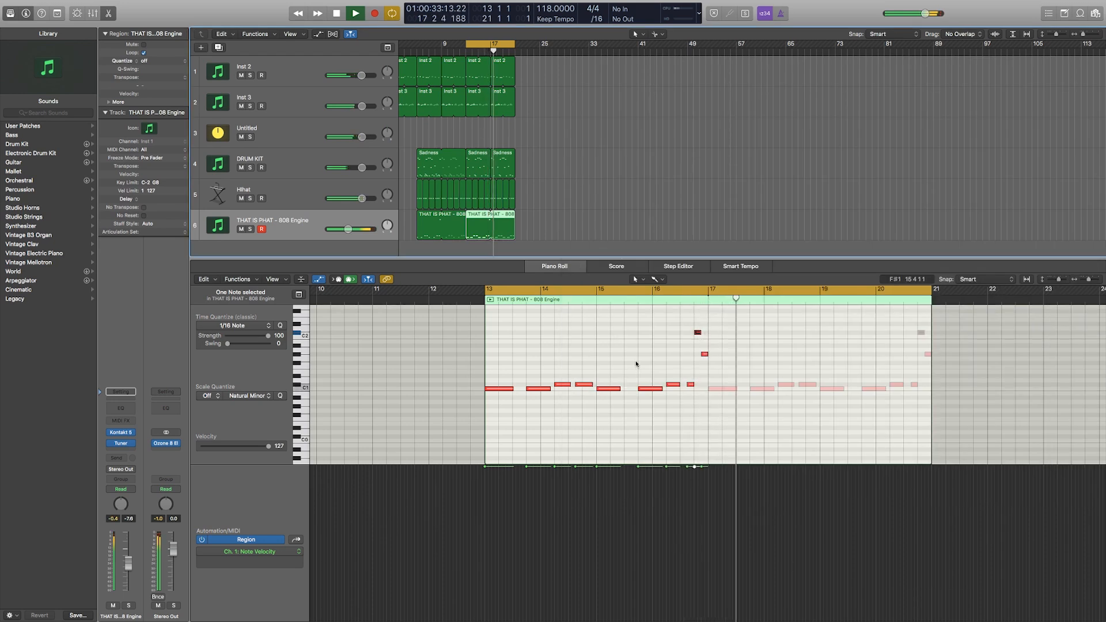
{"action": "key", "text": "space"}
Step: Trim the end of the first 808 note at bar 13 slightly, lengthen the note at bar 15 and play the loop
{"action": "left_click", "coordinate": [545, 365]}
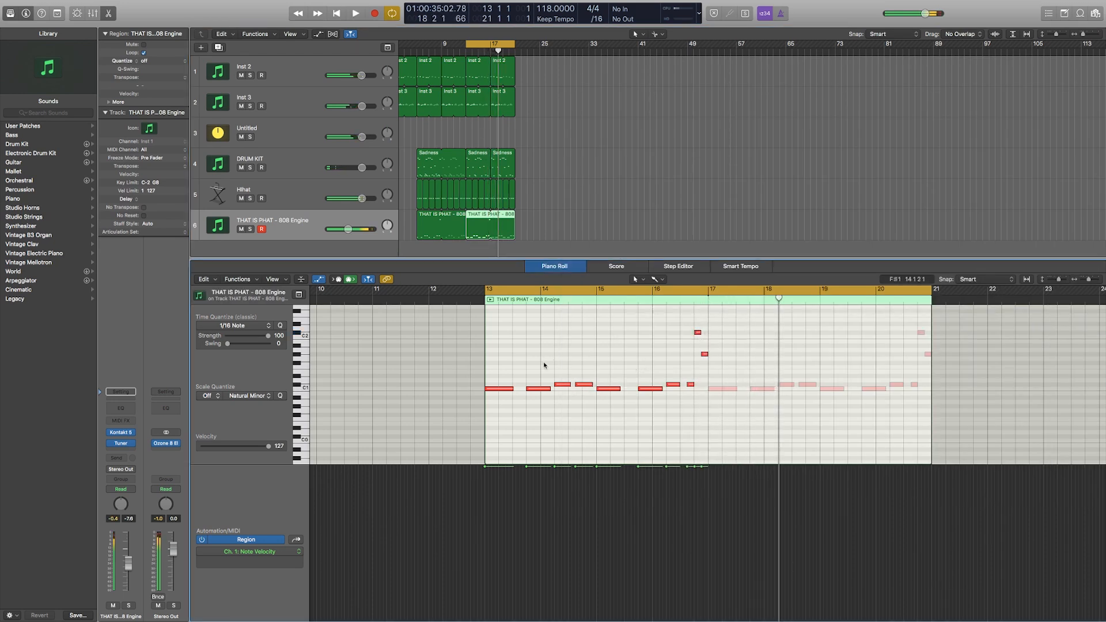
{"action": "left_click_drag", "start_coordinate": [512, 390], "coordinate": [511, 391]}
{"action": "key", "text": "space"}
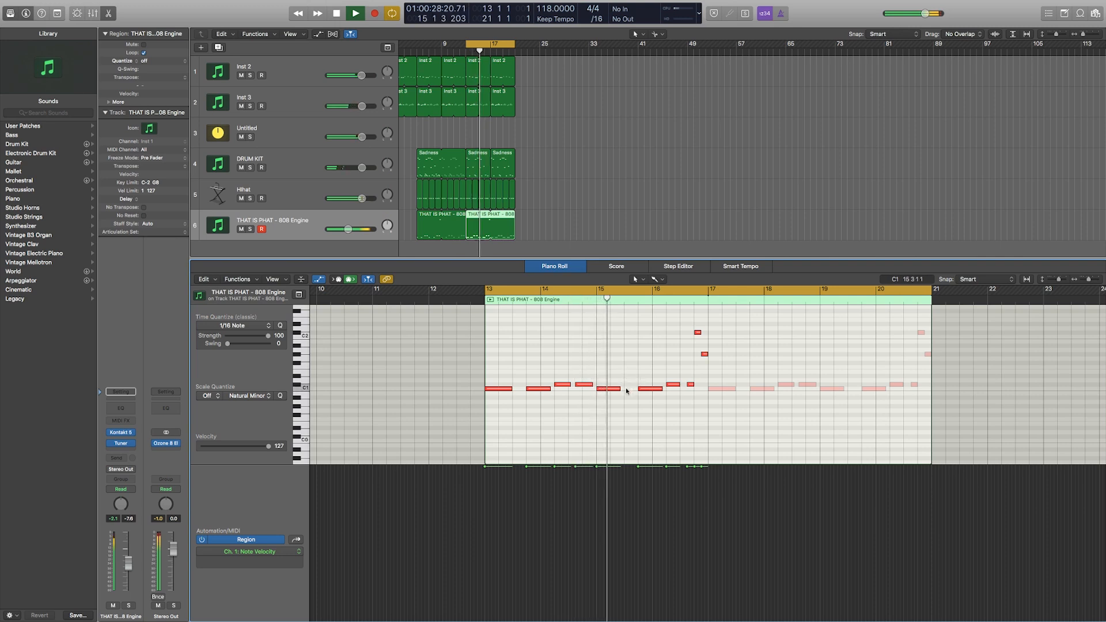
{"action": "key", "text": "space"}
{"action": "left_click_drag", "start_coordinate": [617, 389], "coordinate": [623, 389]}
{"action": "key", "text": "space"}
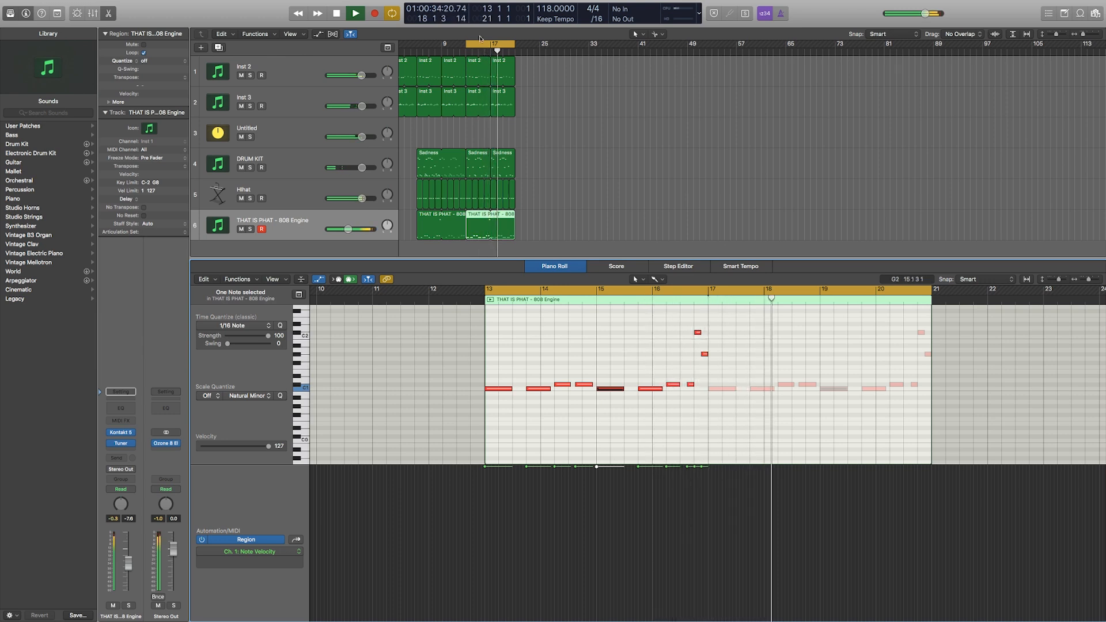
{"action": "key", "text": "space"}
Step: Audition THIS_IS_PHAT_017_Drive over bars 5 to 13, load THIS_IS_PHAT_018_Drive and play it with the cycle range on bars 13 to 21
{"action": "left_click_drag", "start_coordinate": [480, 44], "coordinate": [430, 53]}
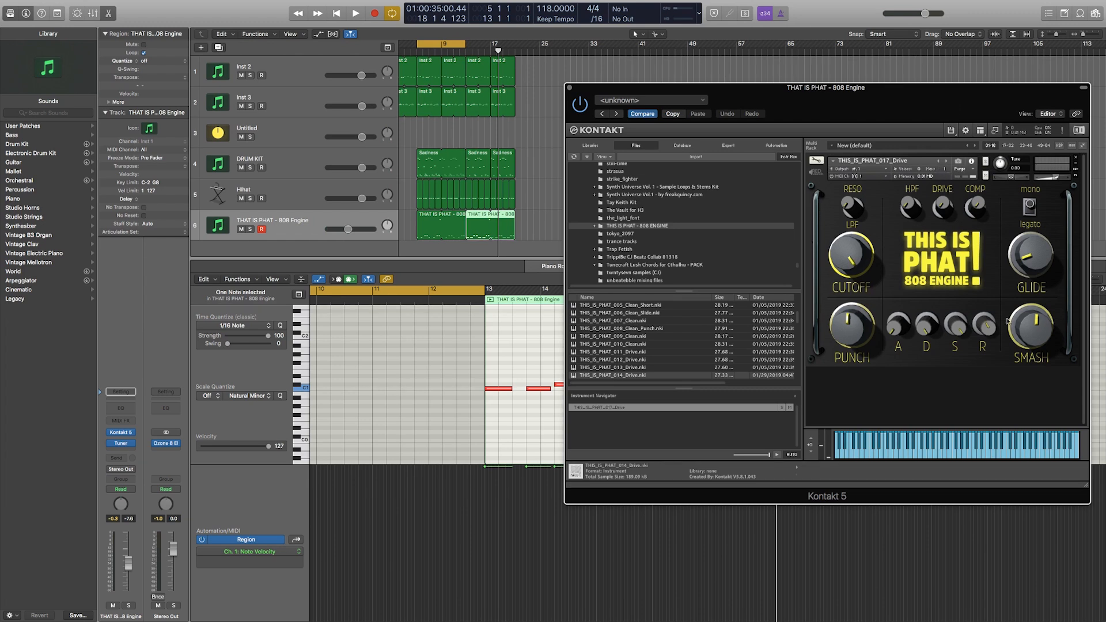
{"action": "key", "text": "space"}
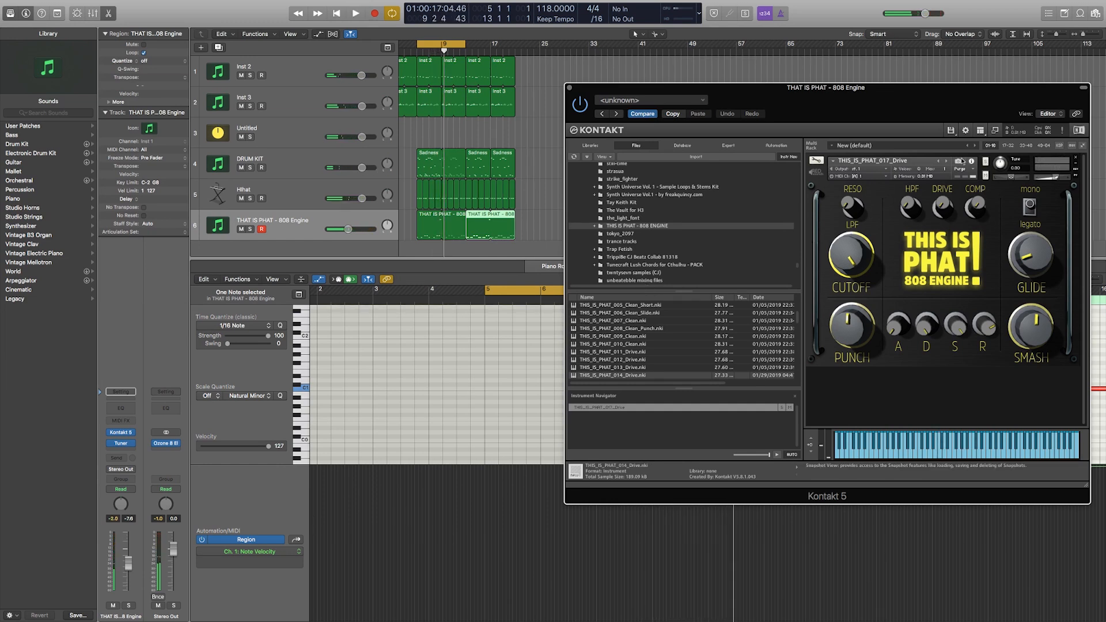
{"action": "left_click", "coordinate": [947, 162]}
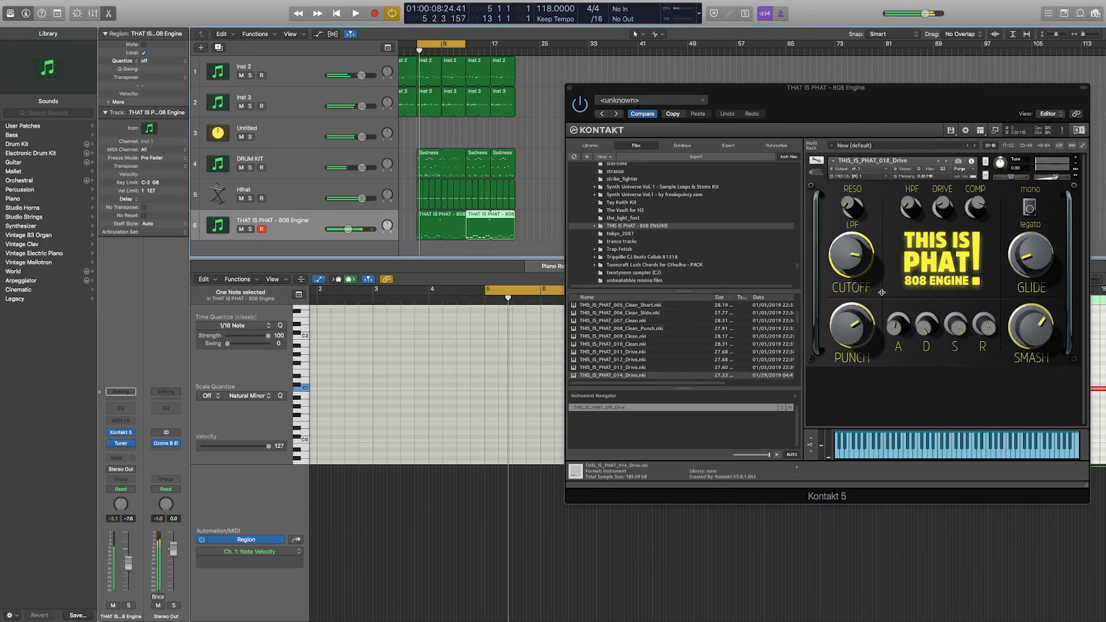
{"action": "left_click_drag", "start_coordinate": [444, 46], "coordinate": [493, 46]}
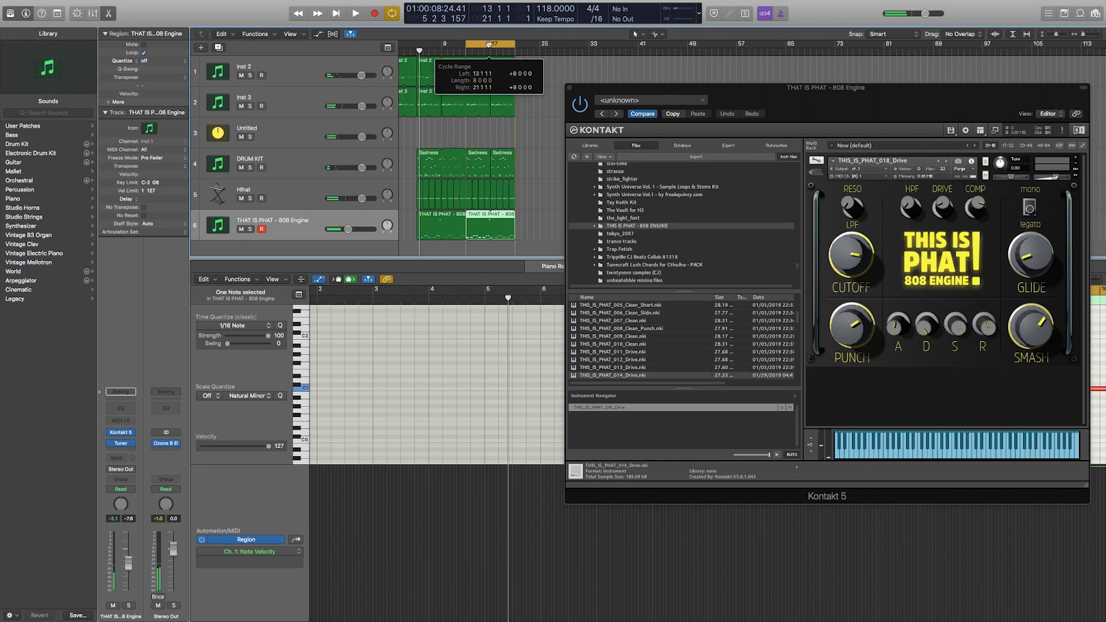
{"action": "key", "text": "space"}
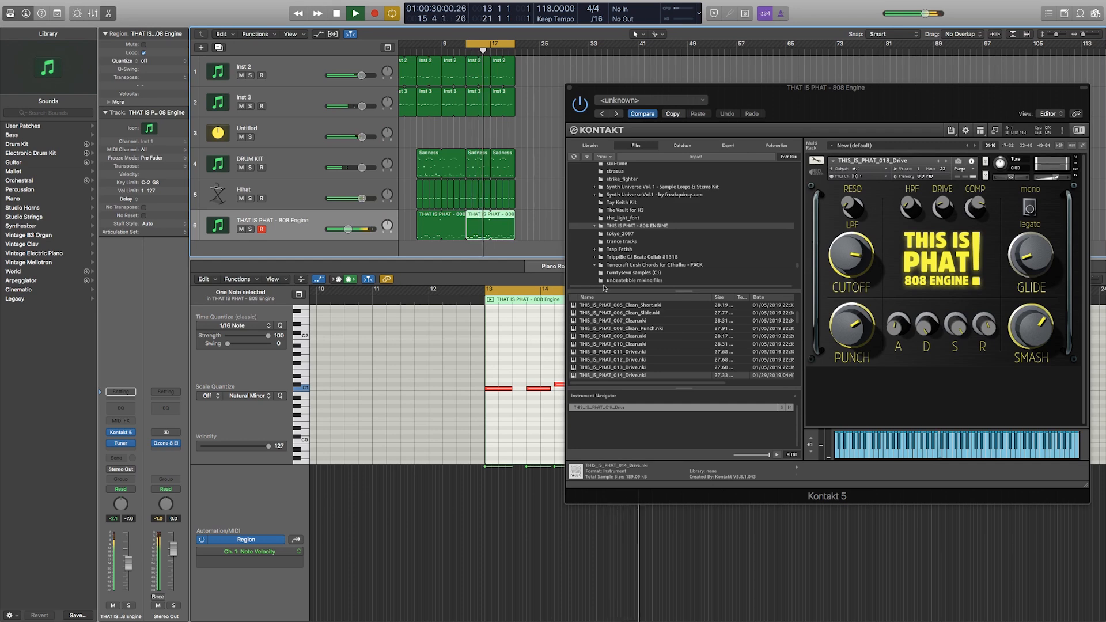
Step: Add a Channel EQ to the 808 Engine track and sweep its low cut up through the bass range during loop playback
{"action": "key", "text": "space"}
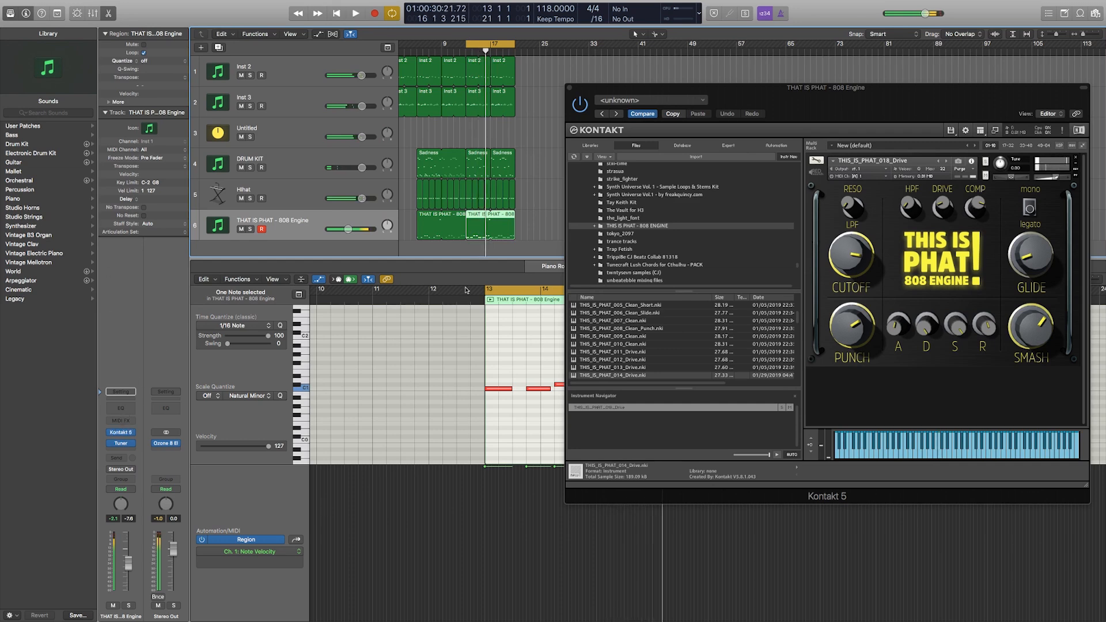
{"action": "left_click", "coordinate": [121, 408]}
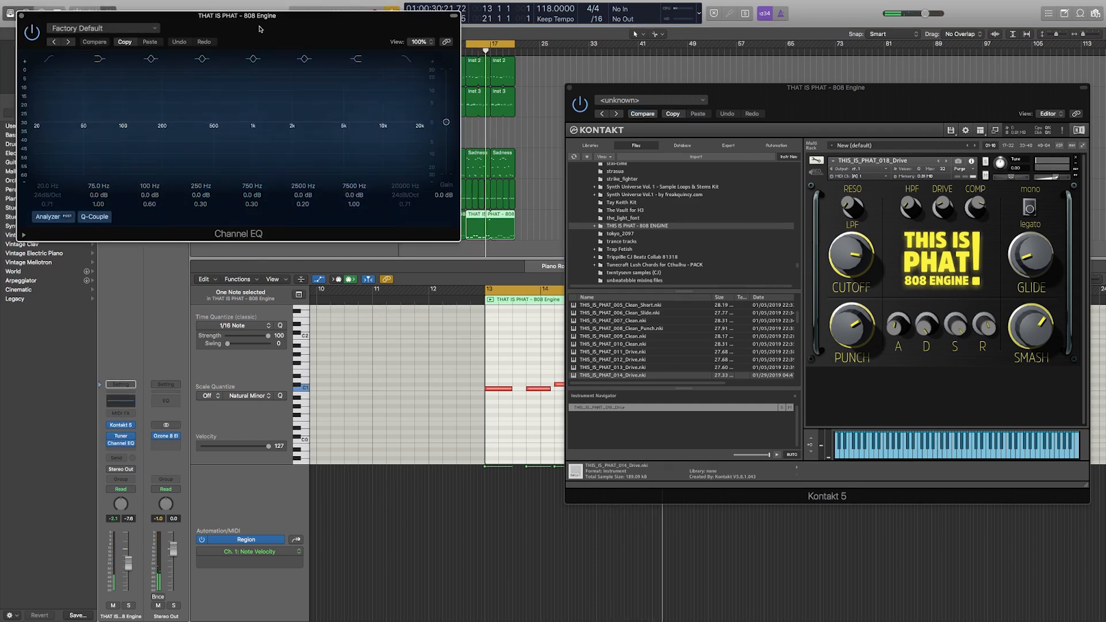
{"action": "left_click_drag", "start_coordinate": [249, 24], "coordinate": [635, 163]}
{"action": "key", "text": "space"}
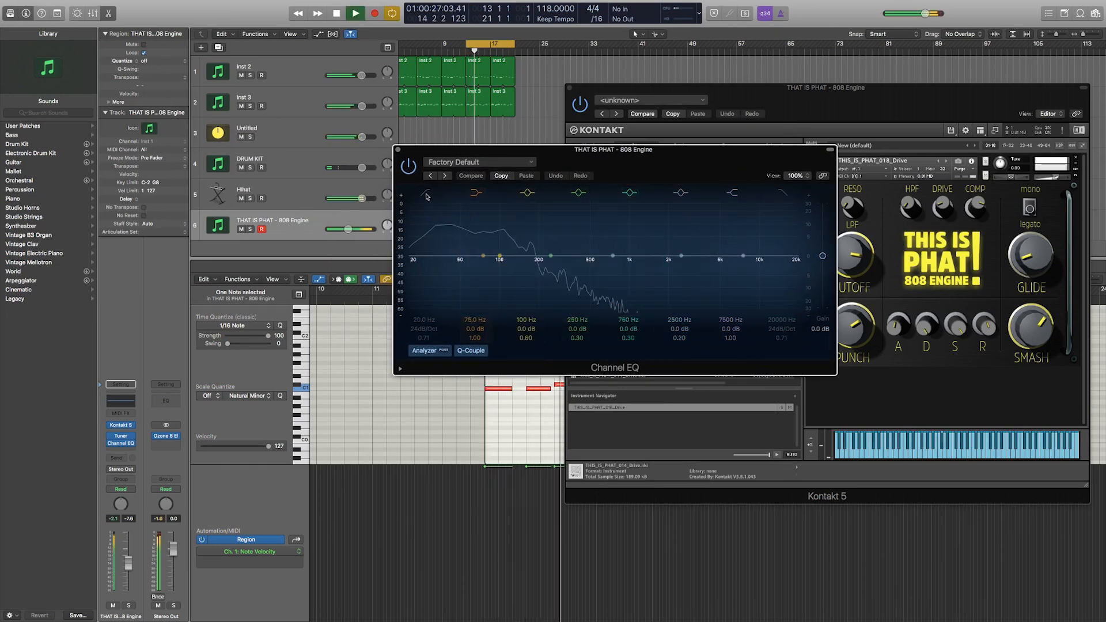
{"action": "left_click", "coordinate": [450, 300]}
{"action": "left_click_drag", "start_coordinate": [450, 300], "coordinate": [558, 284]}
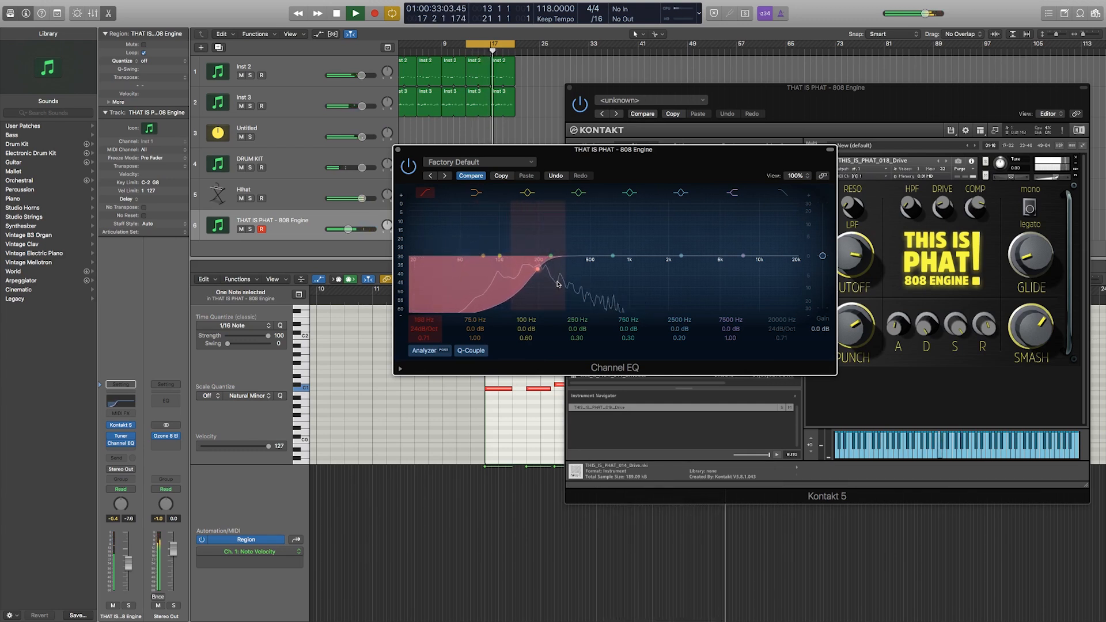
Step: Fine-tune the EQ's low cut frequency to 176 Hz while auditioning the loop, ending with playback stopped
{"action": "key", "text": "space"}
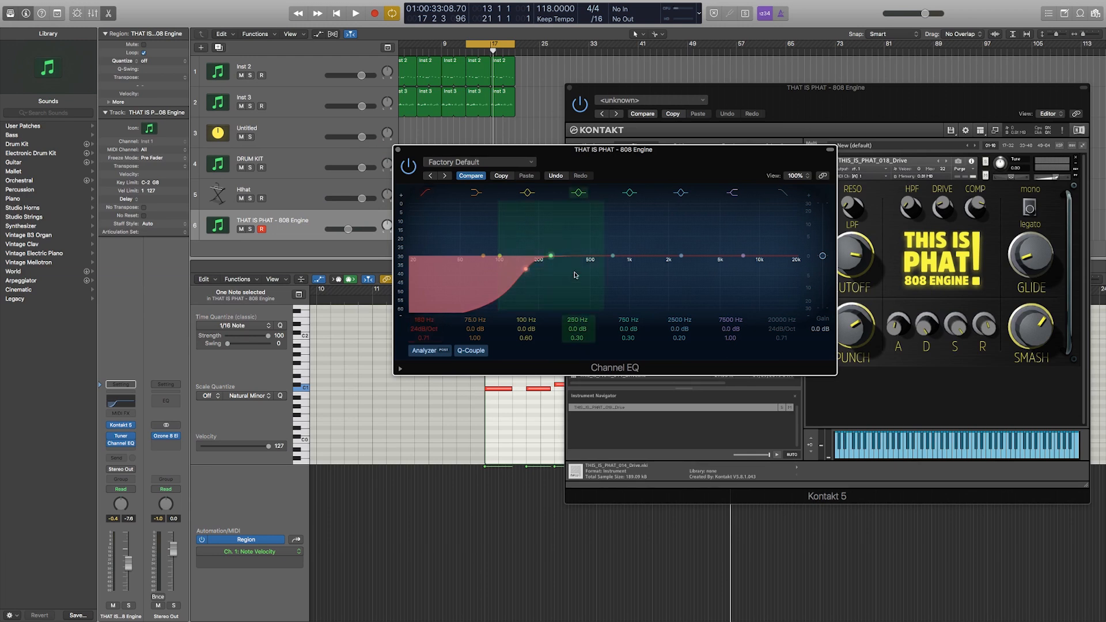
{"action": "mouse_move", "coordinate": [502, 273]}
{"action": "left_mouse_down"}
{"action": "mouse_move", "coordinate": [433, 272]}
{"action": "mouse_move", "coordinate": [522, 273]}
{"action": "left_mouse_up"}
{"action": "key", "text": "space"}
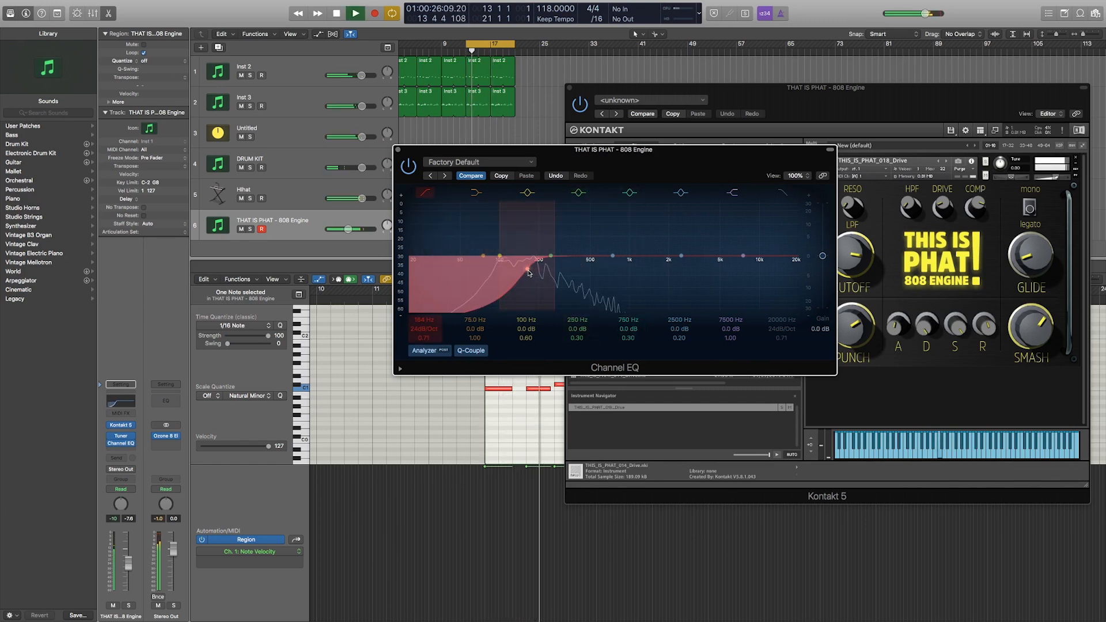
{"action": "left_click_drag", "start_coordinate": [529, 273], "coordinate": [526, 273]}
{"action": "mouse_move", "coordinate": [482, 46]}
{"action": "left_mouse_down"}
{"action": "mouse_move", "coordinate": [433, 49]}
{"action": "mouse_move", "coordinate": [492, 63]}
{"action": "left_mouse_up"}
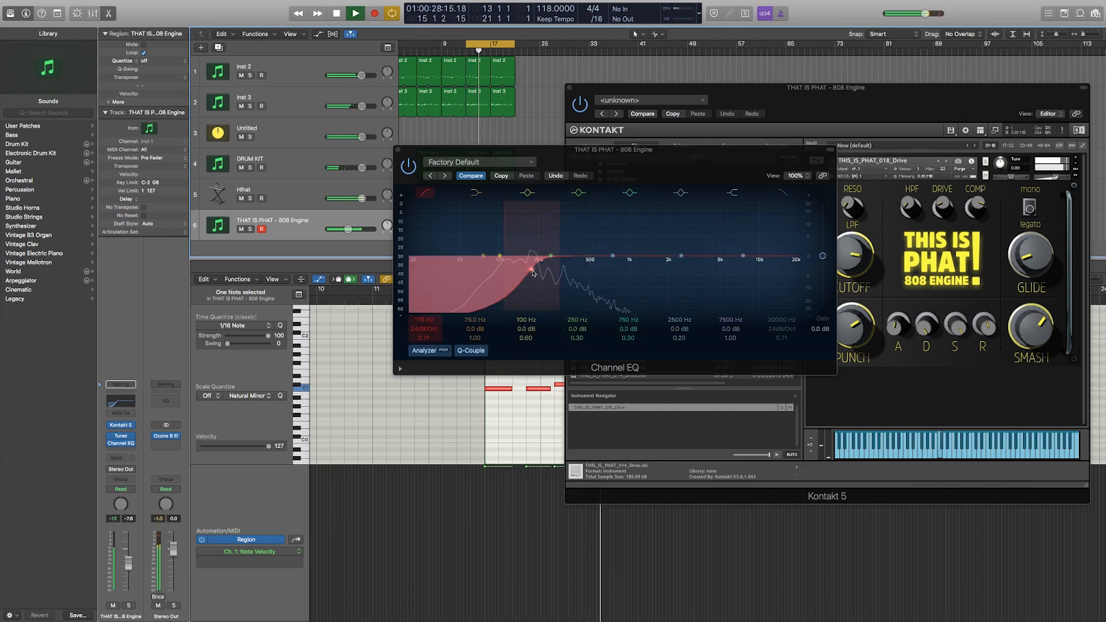
{"action": "key", "text": "space"}
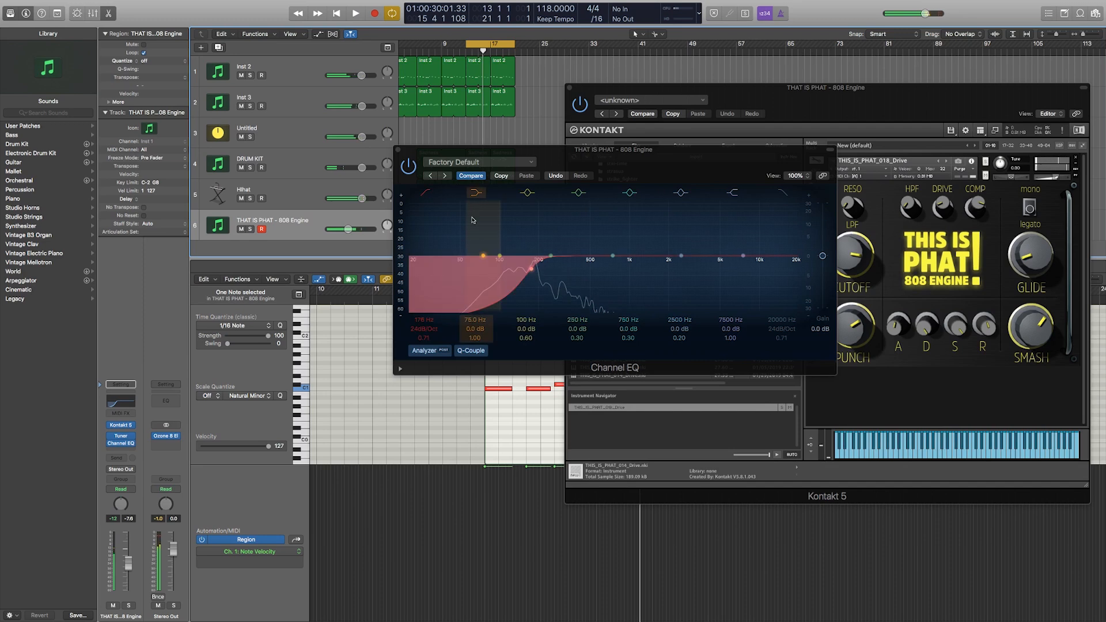
Step: Show track automation and choose the Channel EQ's Low Cut Frequency as the 808 Engine track's automation parameter
{"action": "key", "text": "a"}
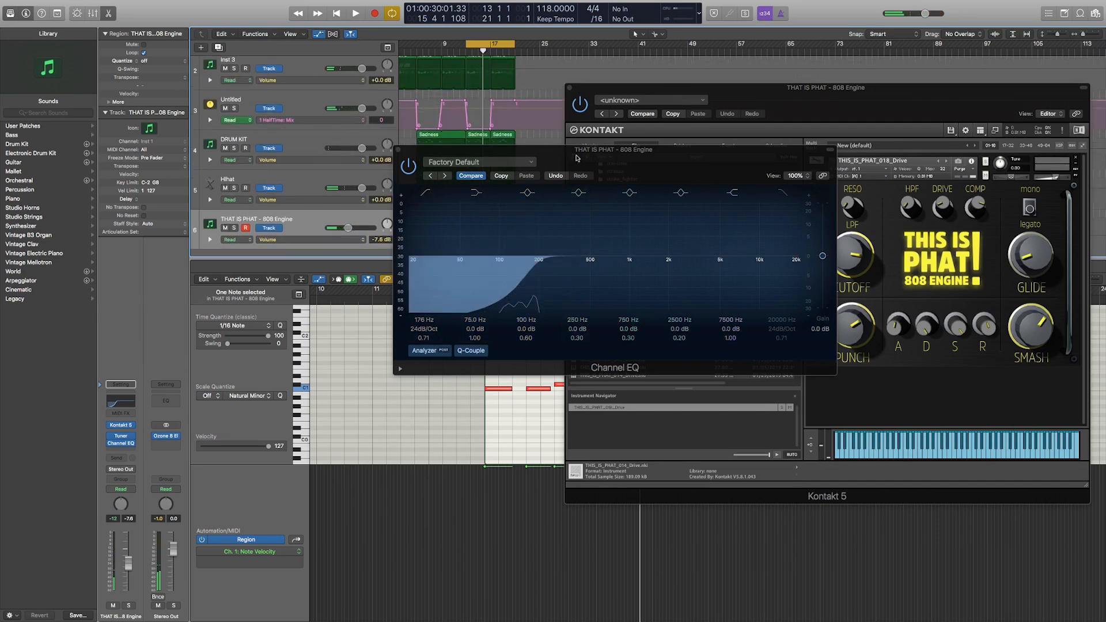
{"action": "left_click_drag", "start_coordinate": [576, 157], "coordinate": [856, 164]}
{"action": "left_click", "coordinate": [331, 241]}
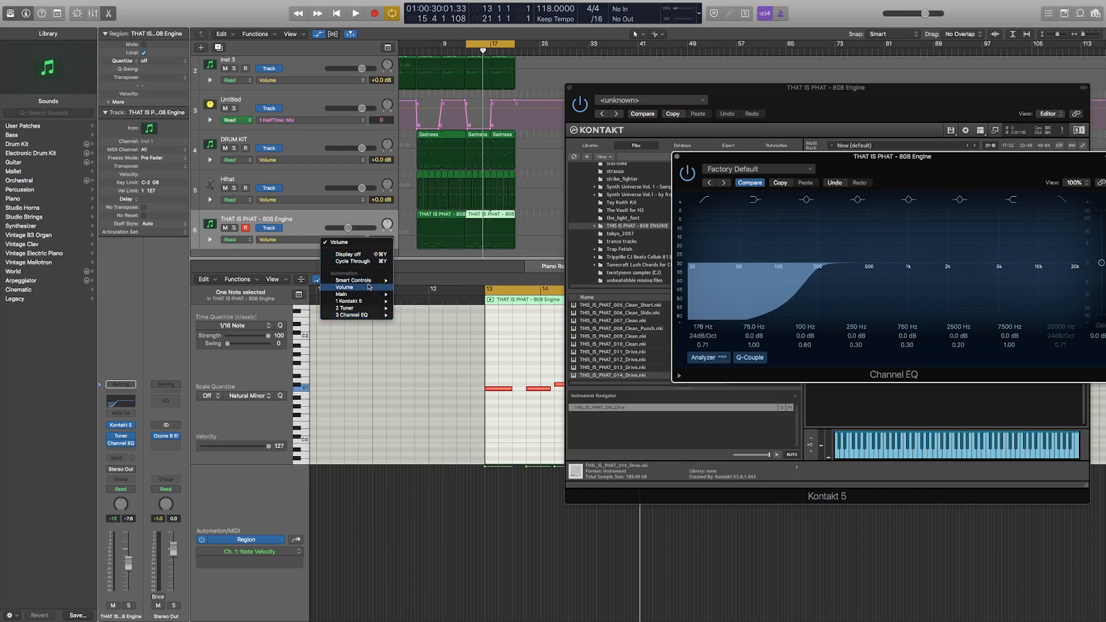
{"action": "mouse_move", "coordinate": [369, 314]}
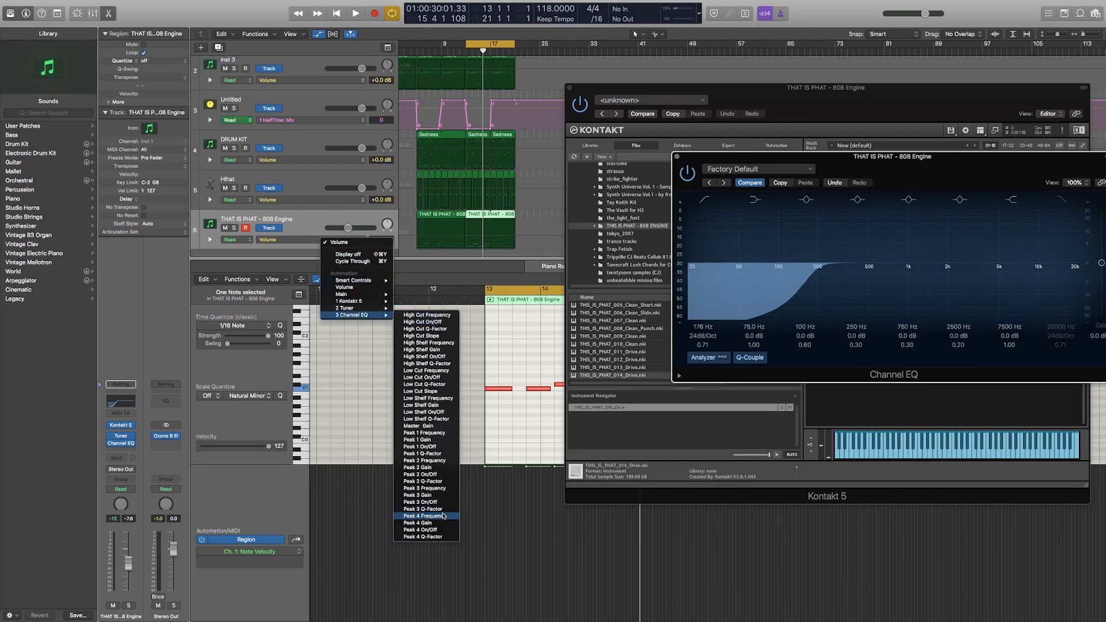
{"action": "left_click", "coordinate": [440, 372]}
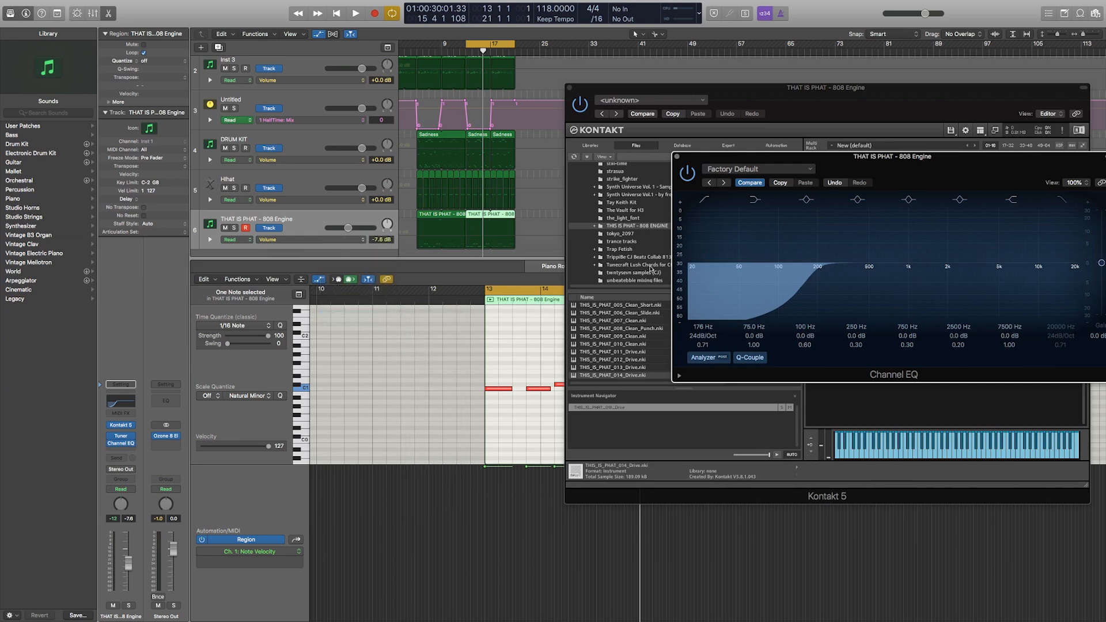
Step: Automate the 808's low cut frequency at 20 Hz up to just before bar 13, ramping up to 540 Hz there
{"action": "left_click", "coordinate": [455, 246]}
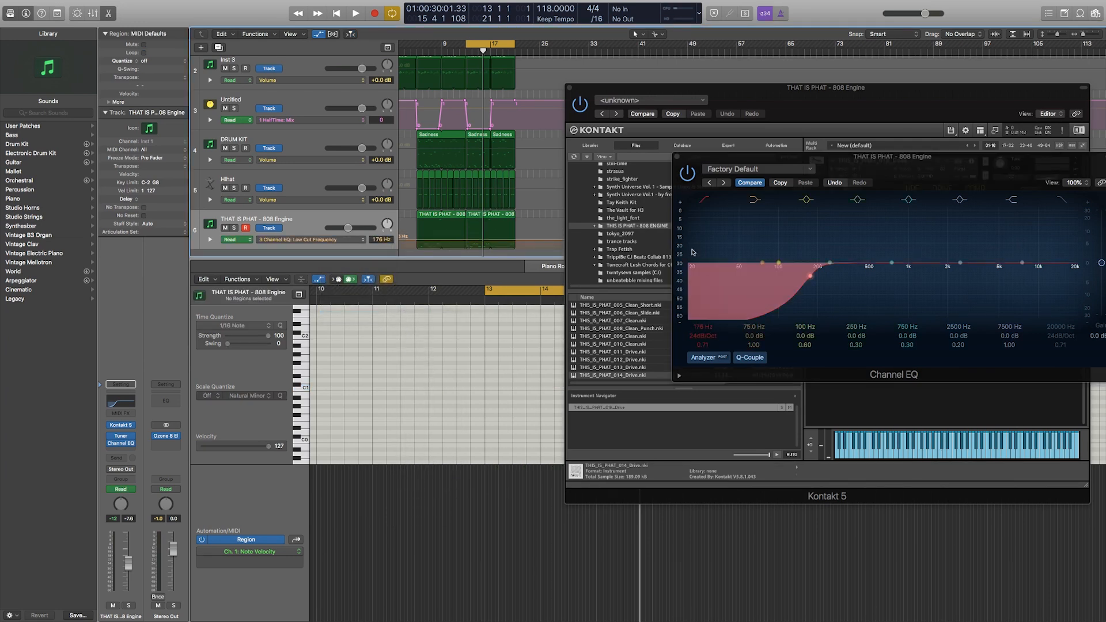
{"action": "left_click_drag", "start_coordinate": [813, 276], "coordinate": [676, 292]}
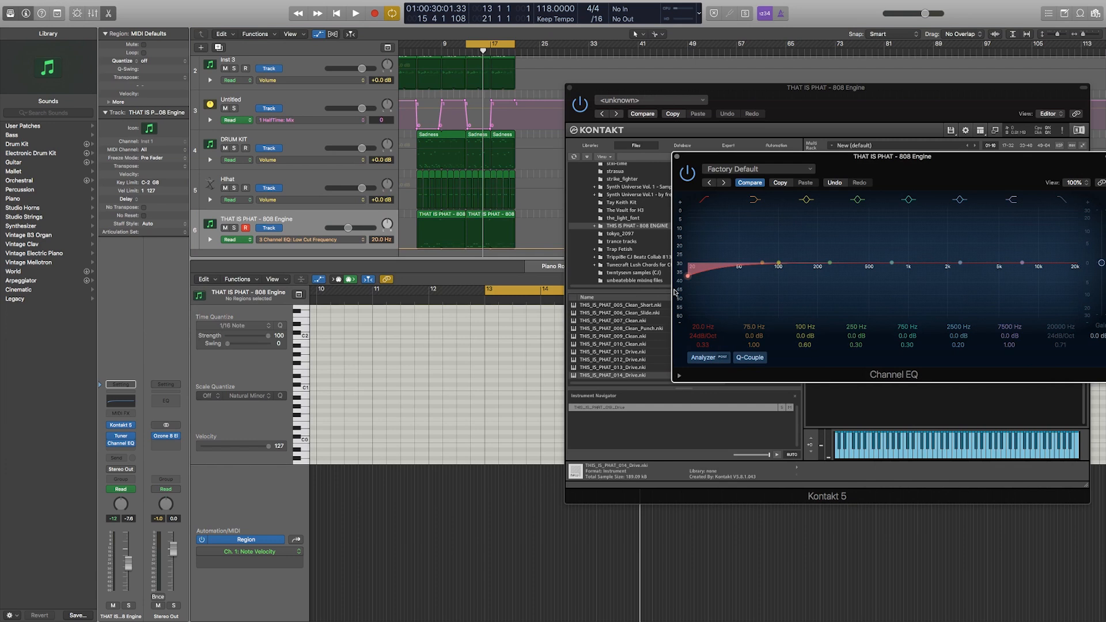
{"action": "left_click", "coordinate": [466, 250]}
{"action": "left_click_drag", "start_coordinate": [465, 248], "coordinate": [465, 237]}
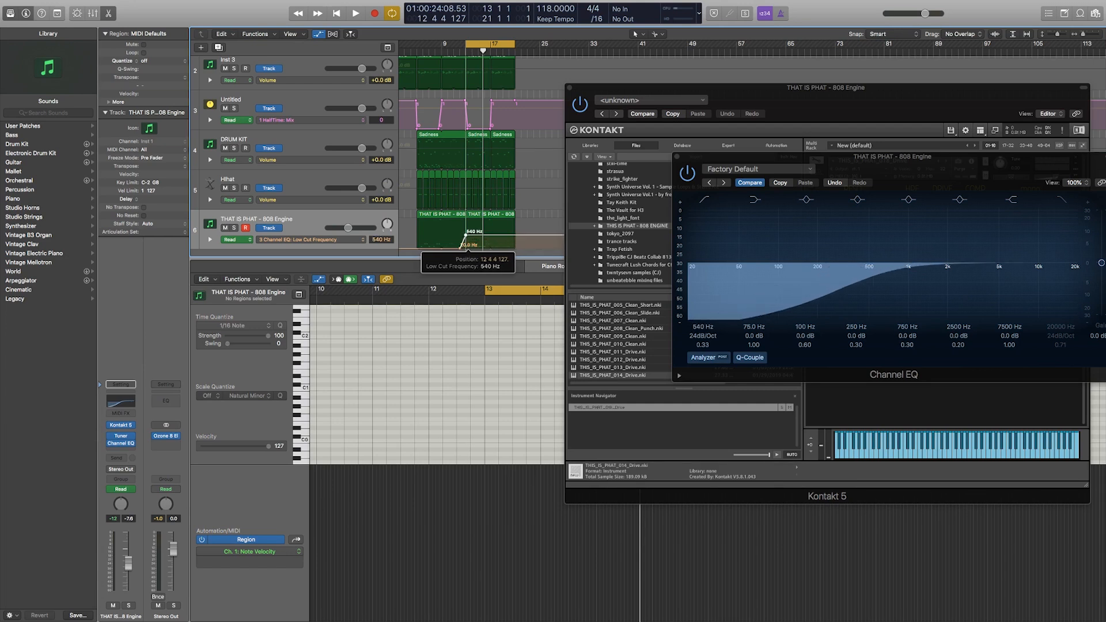
Step: Turn off cycle mode, play across bar 13 and lower the upper low cut automation point to 345 Hz
{"action": "key", "text": "c"}
{"action": "key", "text": "space"}
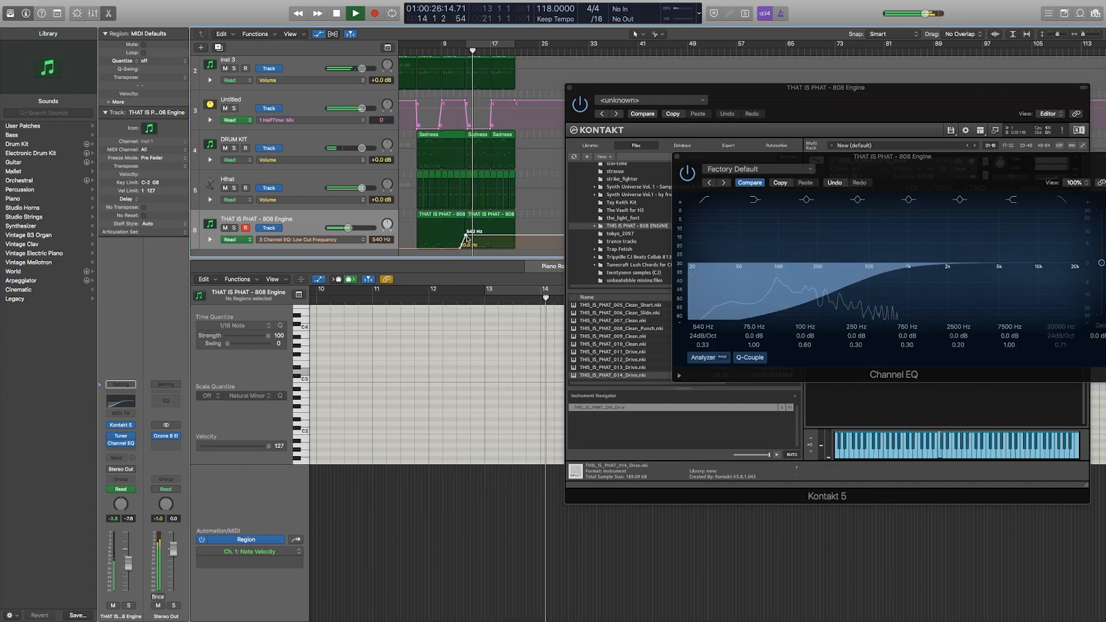
{"action": "left_click_drag", "start_coordinate": [465, 235], "coordinate": [465, 237]}
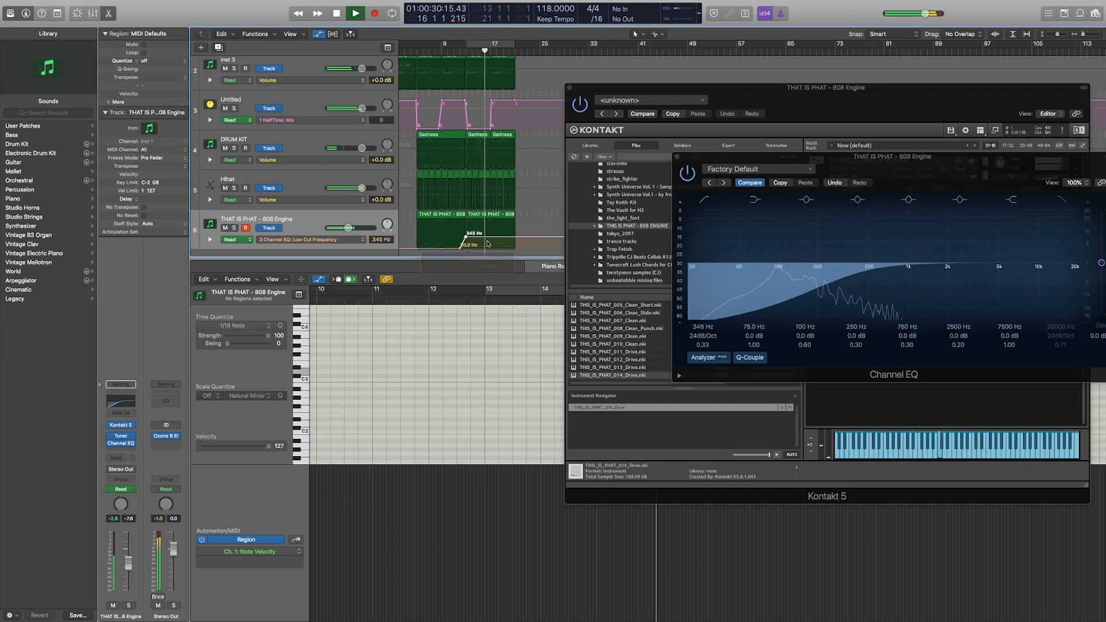
{"action": "key", "text": "space"}
Step: Set the low cut slope to 48 dB/Oct, try a 245 Hz cutoff during playback and close the Channel EQ window
{"action": "left_click", "coordinate": [849, 278]}
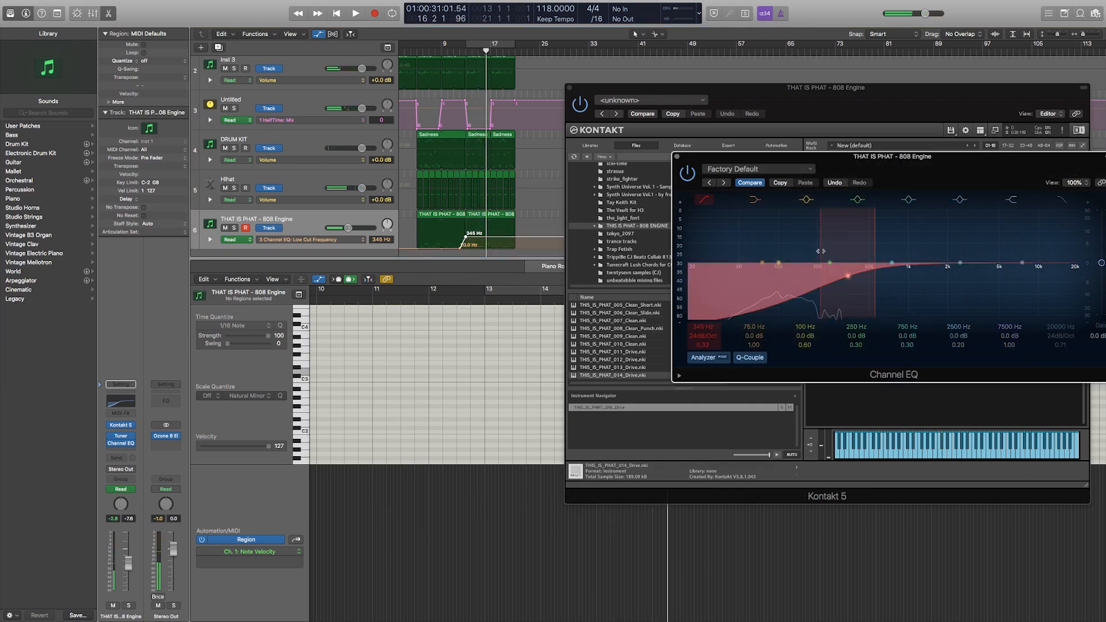
{"action": "key", "text": "space"}
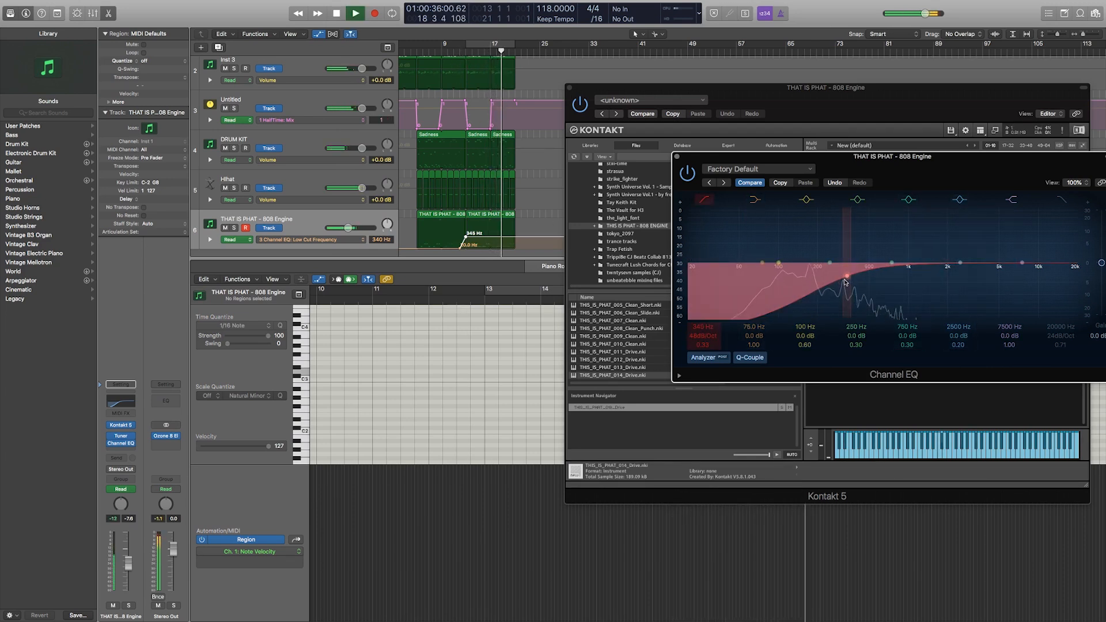
{"action": "left_click_drag", "start_coordinate": [845, 282], "coordinate": [824, 290]}
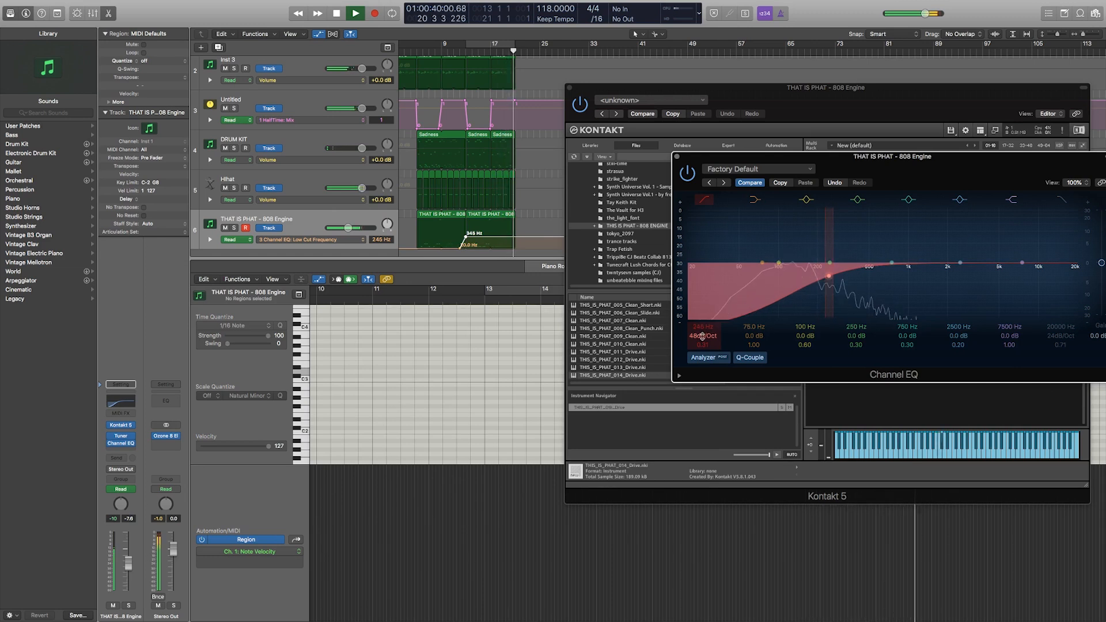
{"action": "key", "text": "space"}
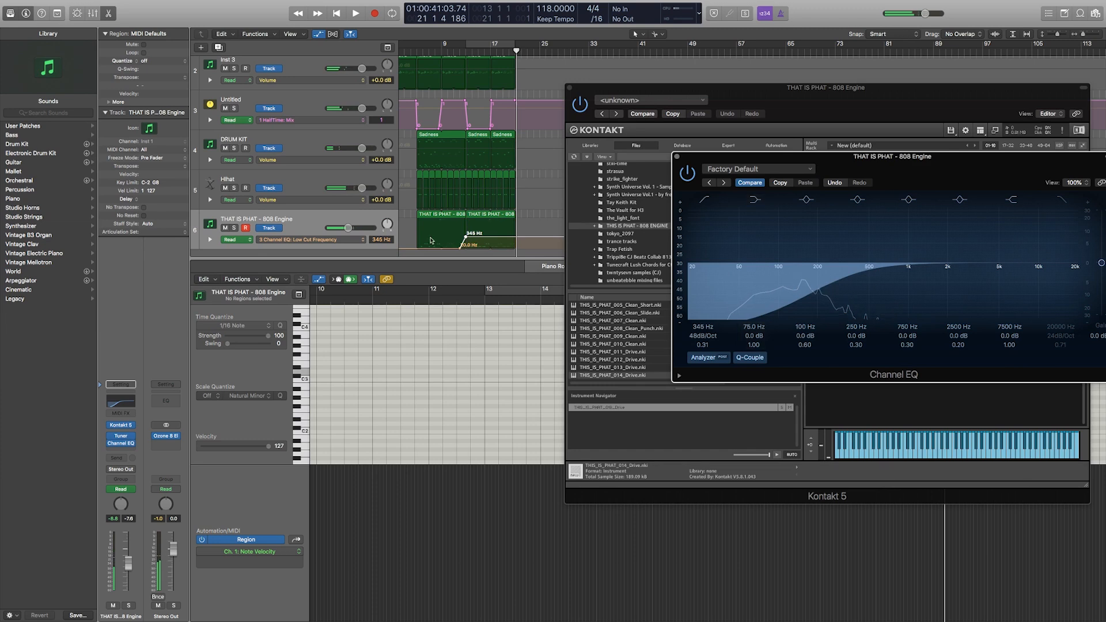
{"action": "left_click", "coordinate": [677, 156]}
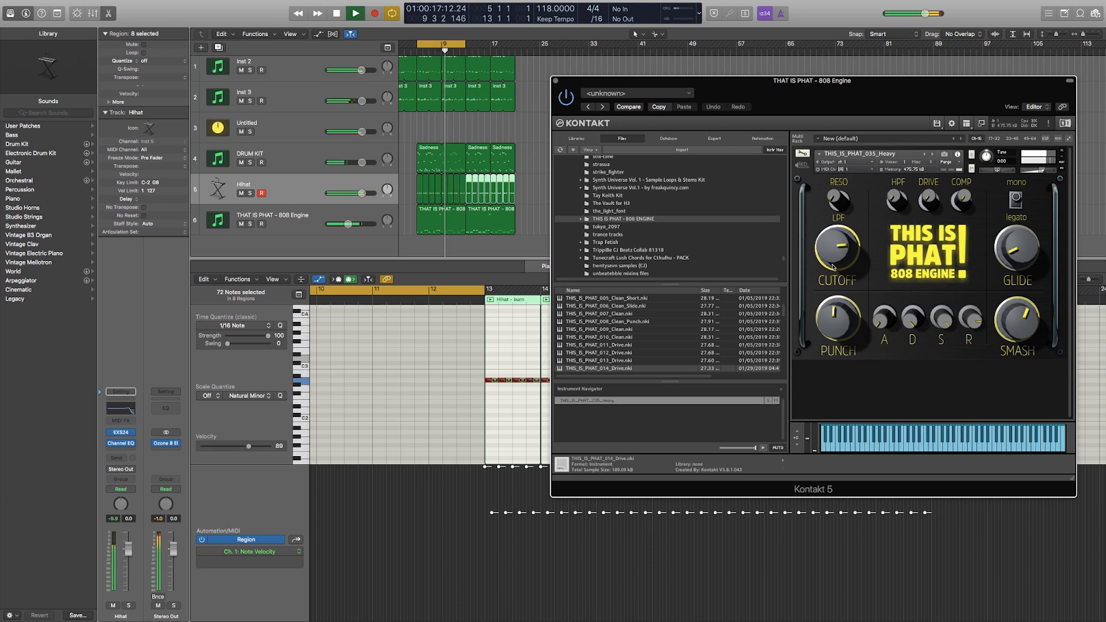
Step: Turn Cutoff up and Punch down on THIS_IS_PHAT_035_Heavy while the loop plays
{"action": "left_click_drag", "start_coordinate": [832, 272], "coordinate": [841, 249]}
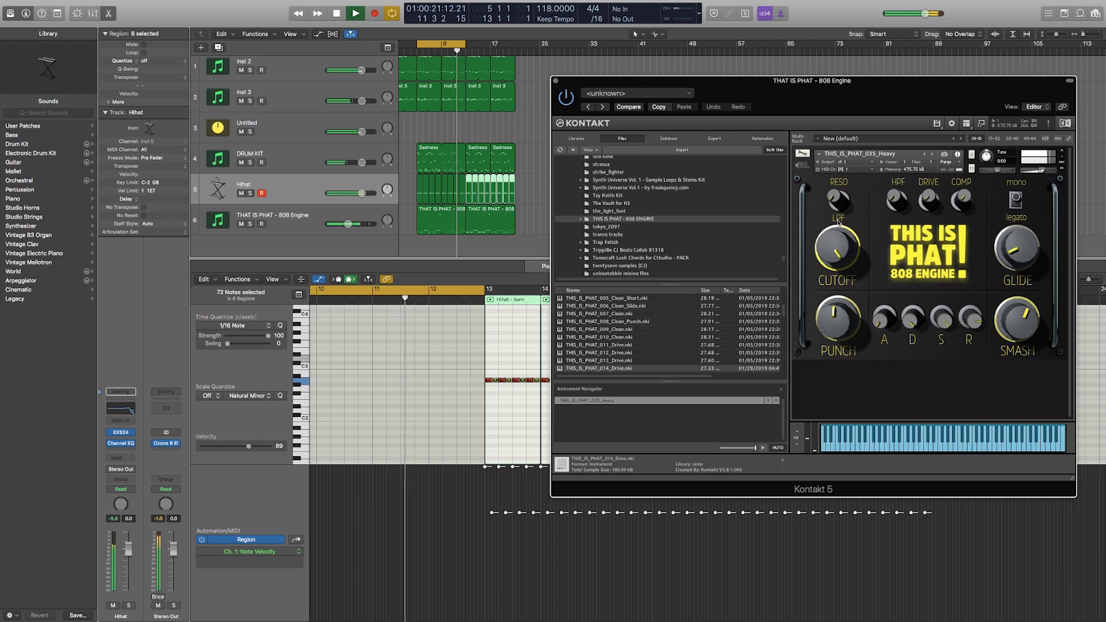
{"action": "left_click_drag", "start_coordinate": [837, 318], "coordinate": [854, 367]}
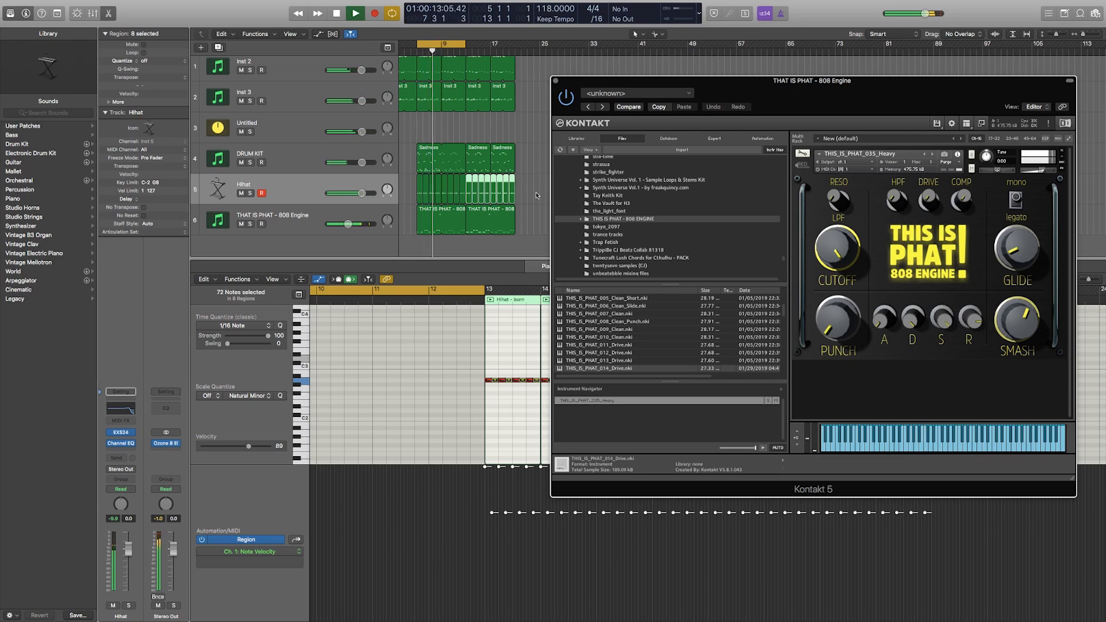
{"action": "left_click", "coordinate": [483, 225]}
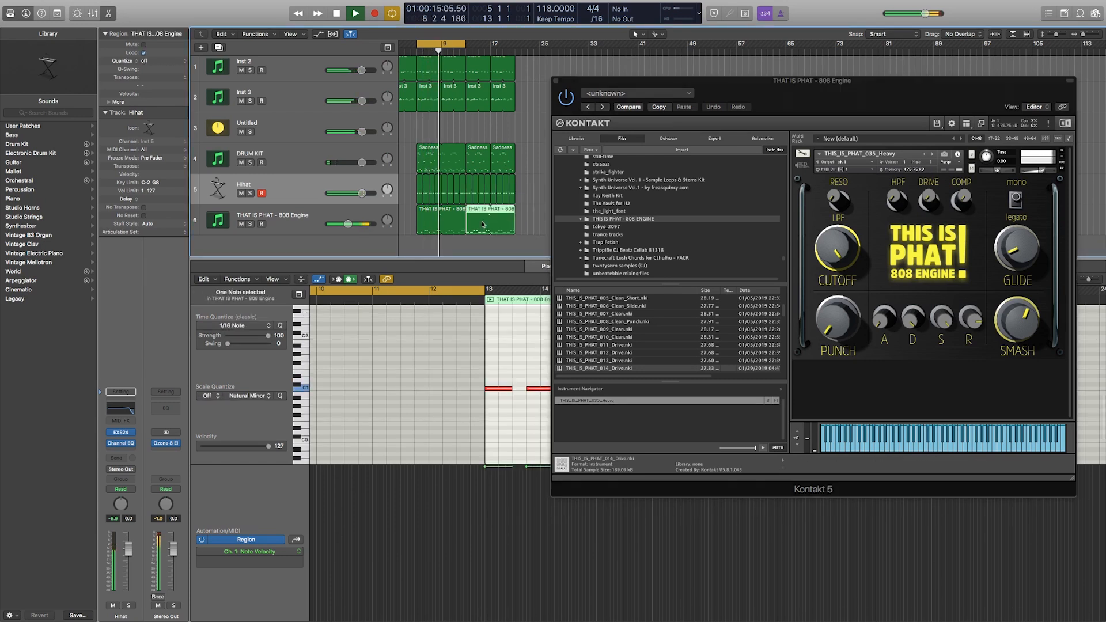
{"action": "key", "text": "Delete"}
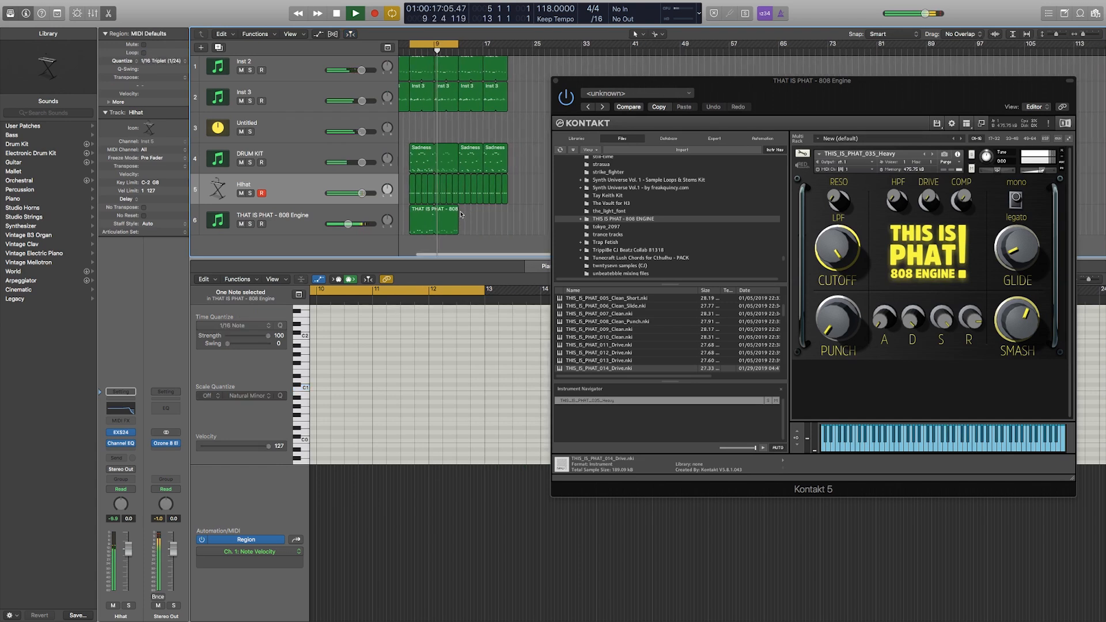
{"action": "key", "text": "super+z"}
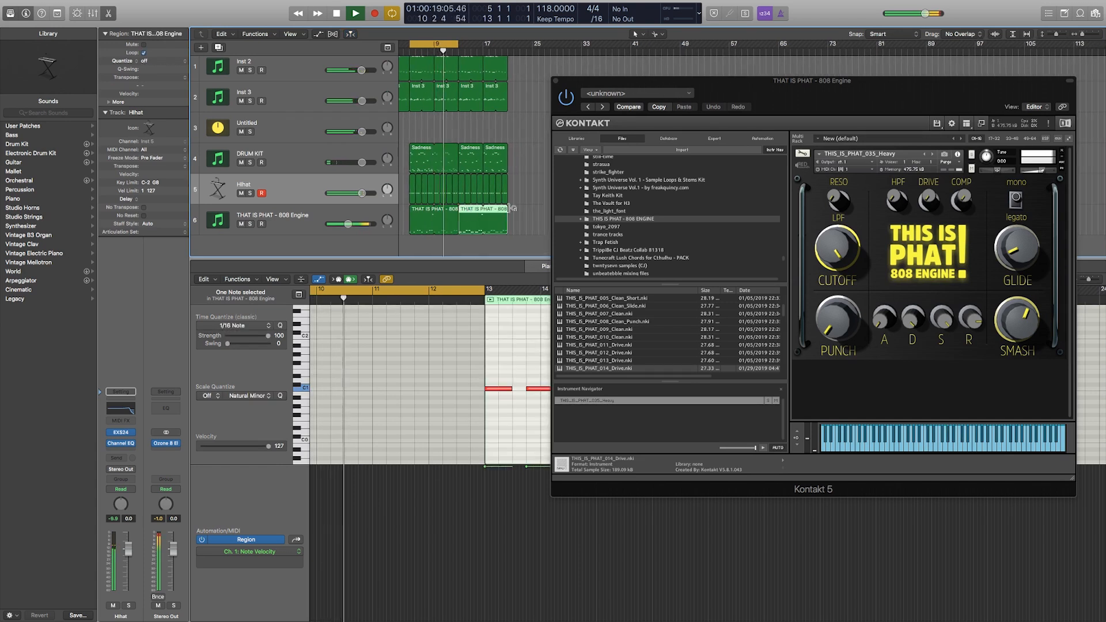
{"action": "left_click", "coordinate": [522, 218]}
Step: Move the cycle range to bars 13 to 21, load THIS_IS_PHAT_036_Heavy and play it
{"action": "left_click_drag", "start_coordinate": [430, 44], "coordinate": [478, 45]}
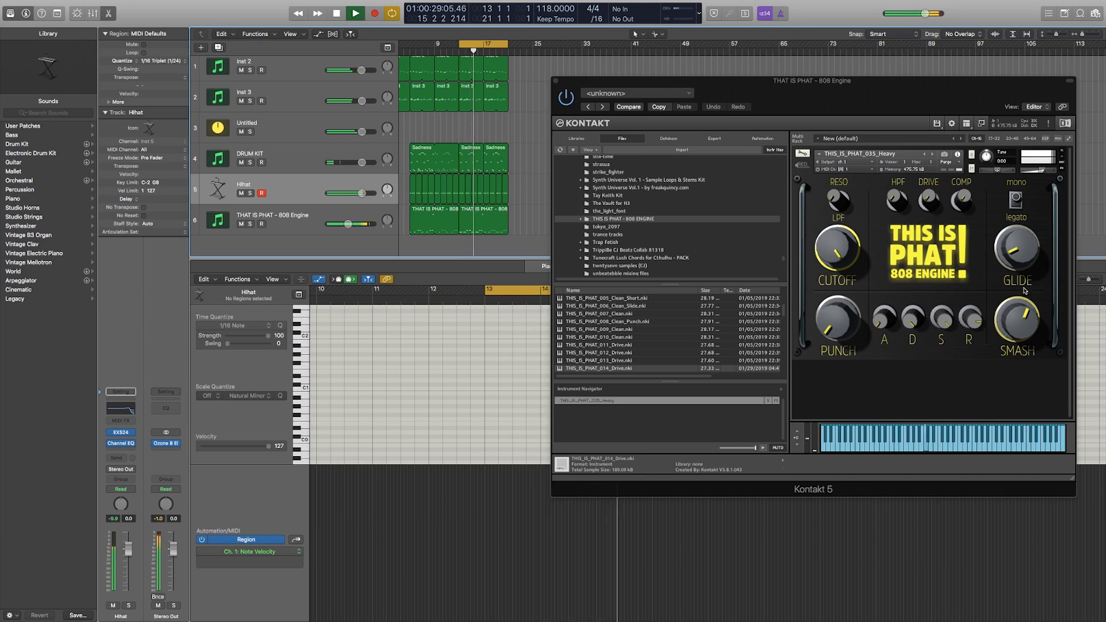
{"action": "key", "text": "space"}
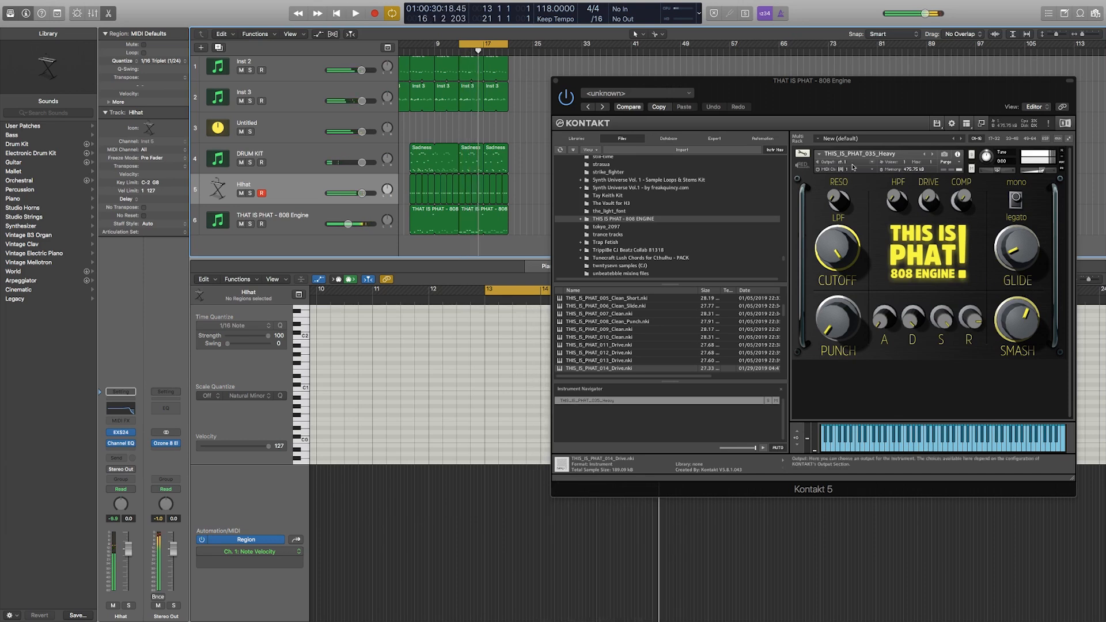
{"action": "left_click", "coordinate": [931, 154]}
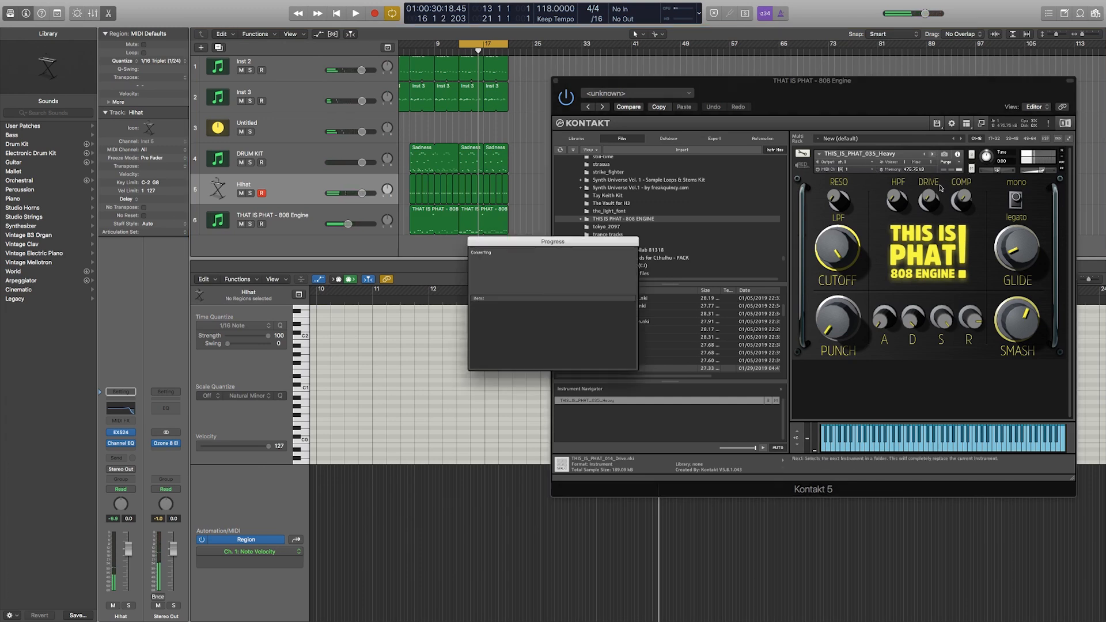
{"action": "key", "text": "space"}
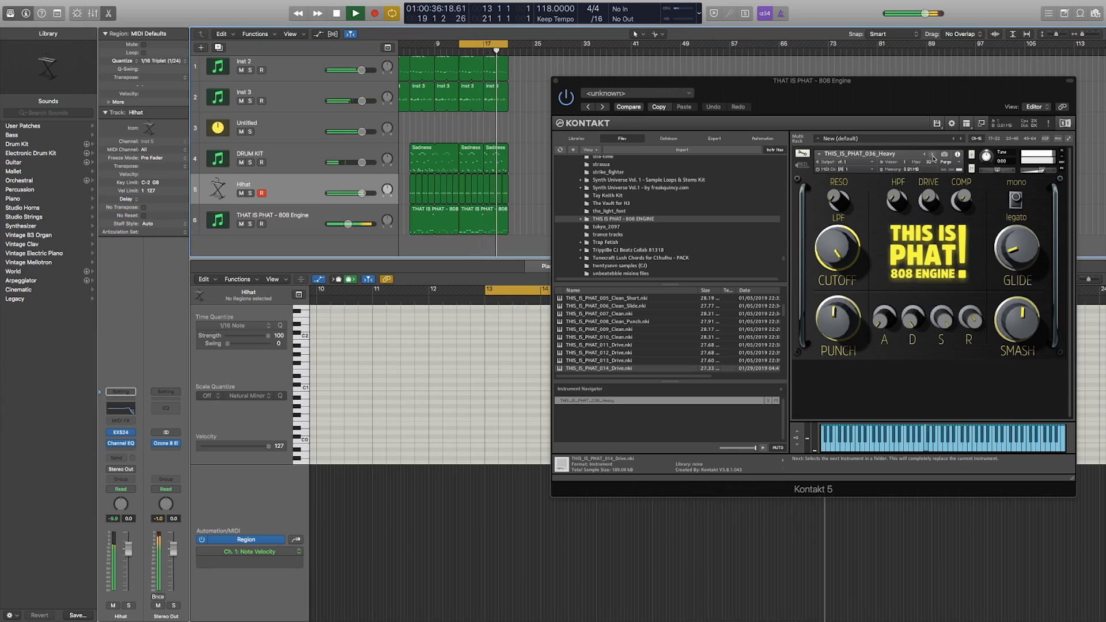
Step: Audition THIS_IS_PHAT_037_Heavy, 038_Heavy and 039_Heavy during playback, ending on THIS_IS_PHAT_040_Extra
{"action": "left_click", "coordinate": [933, 156]}
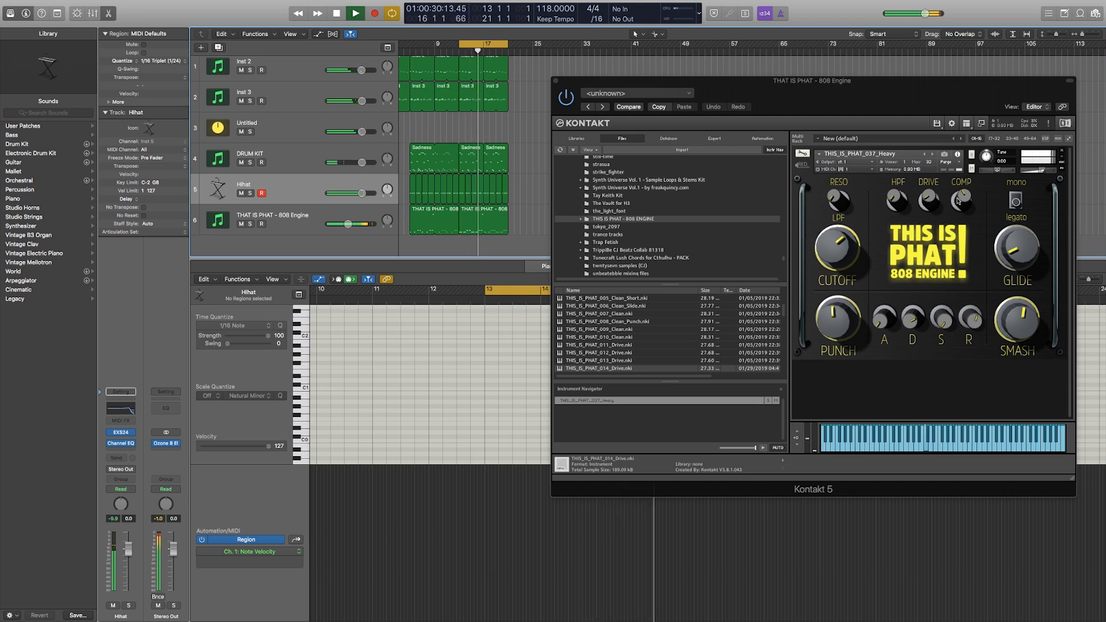
{"action": "left_click", "coordinate": [933, 155]}
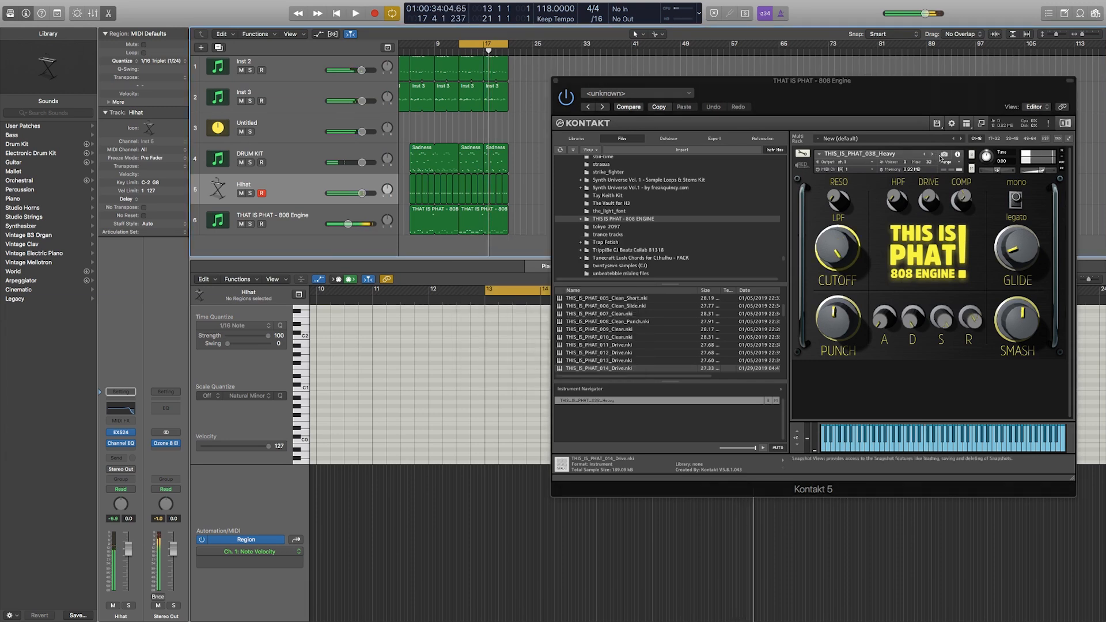
{"action": "left_click", "coordinate": [933, 155]}
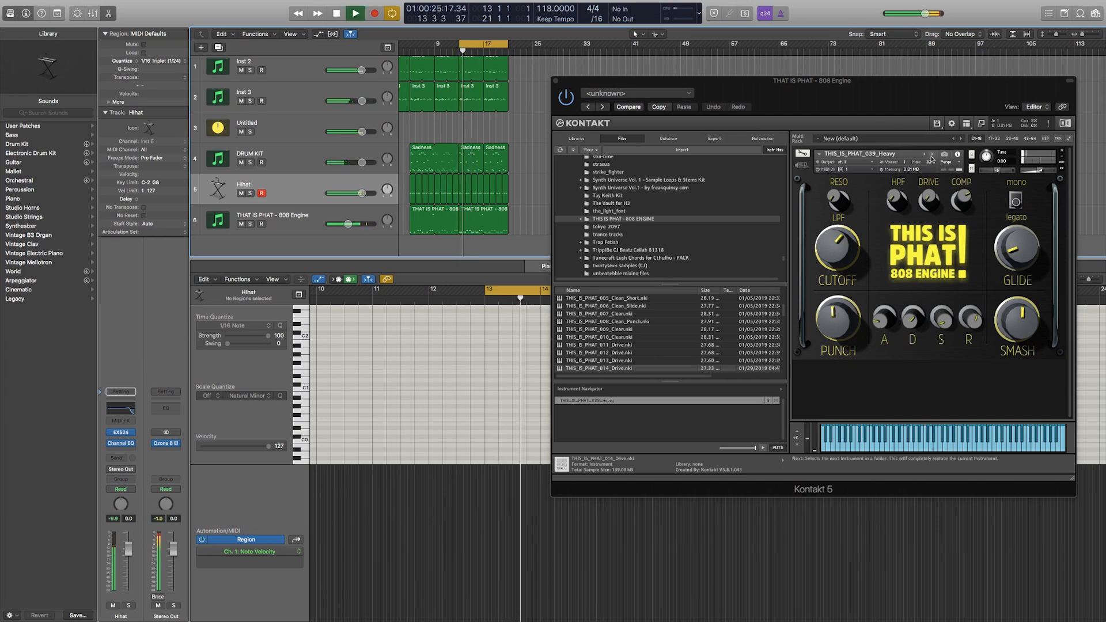
{"action": "left_click", "coordinate": [933, 155]}
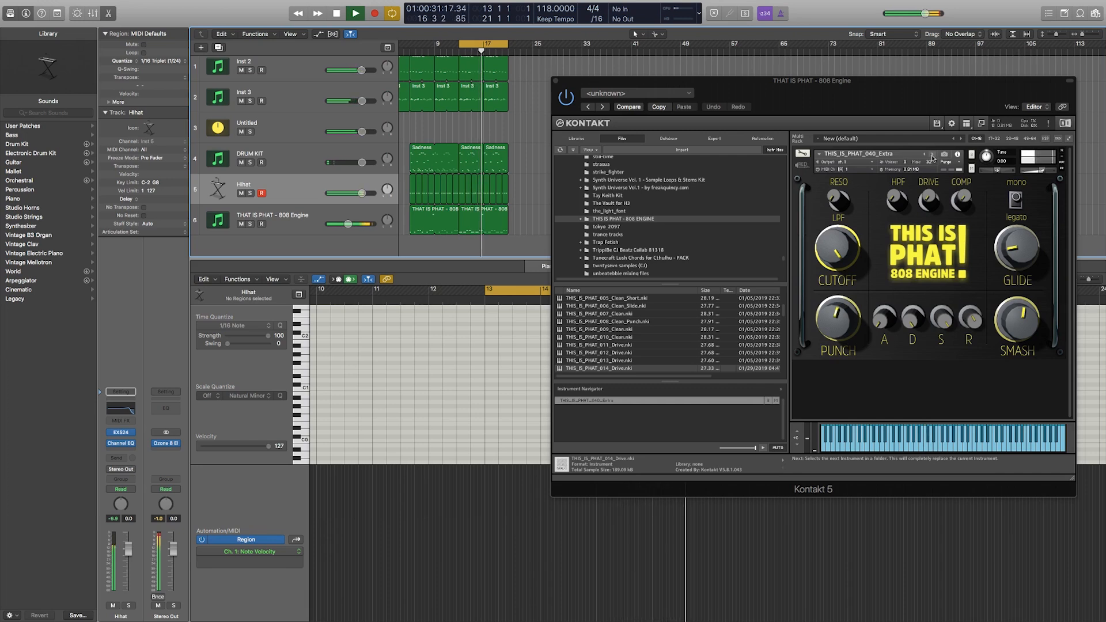
Step: Audition THIS_IS_PHAT_041_Extra through 044_Extra during playback, trying a different Cutoff on 042_Extra, and stop the loop
{"action": "left_click", "coordinate": [932, 155]}
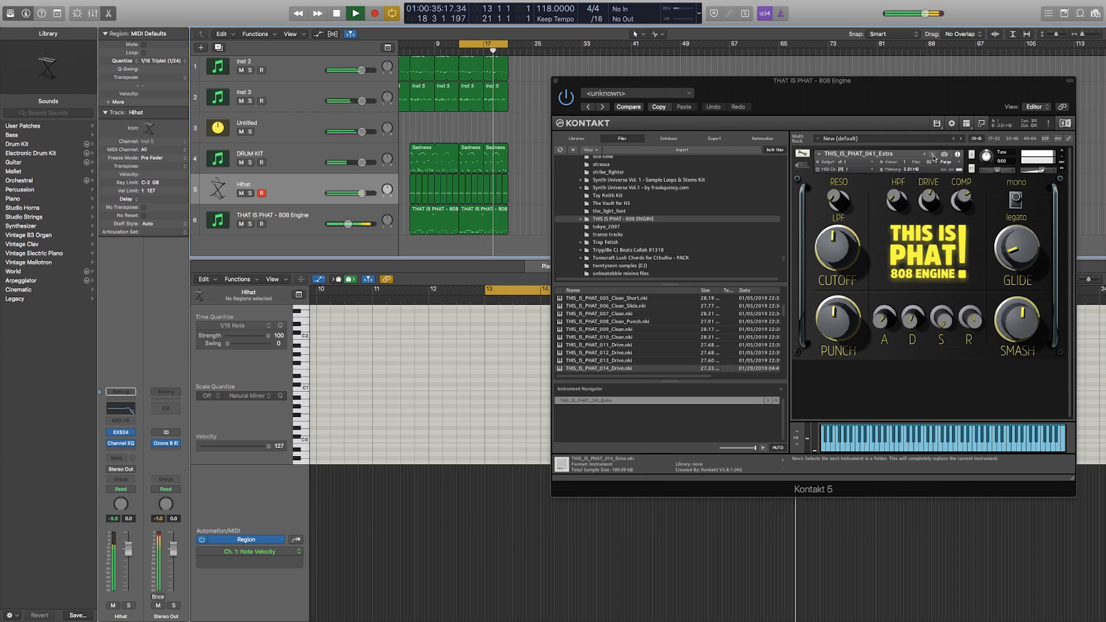
{"action": "left_click", "coordinate": [933, 154]}
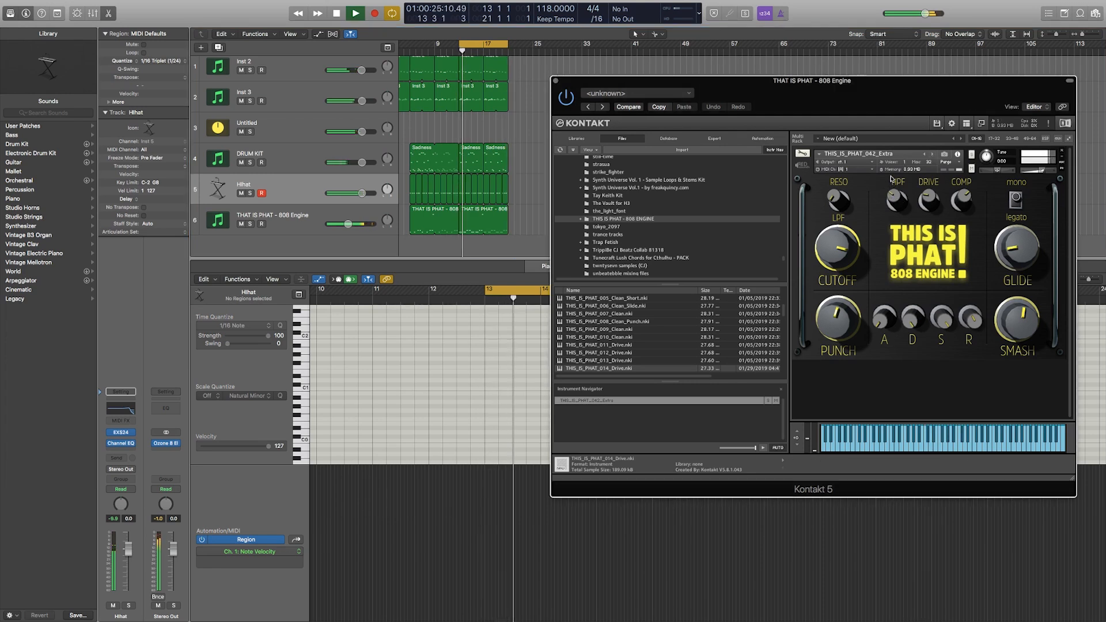
{"action": "left_click_drag", "start_coordinate": [832, 245], "coordinate": [834, 268]}
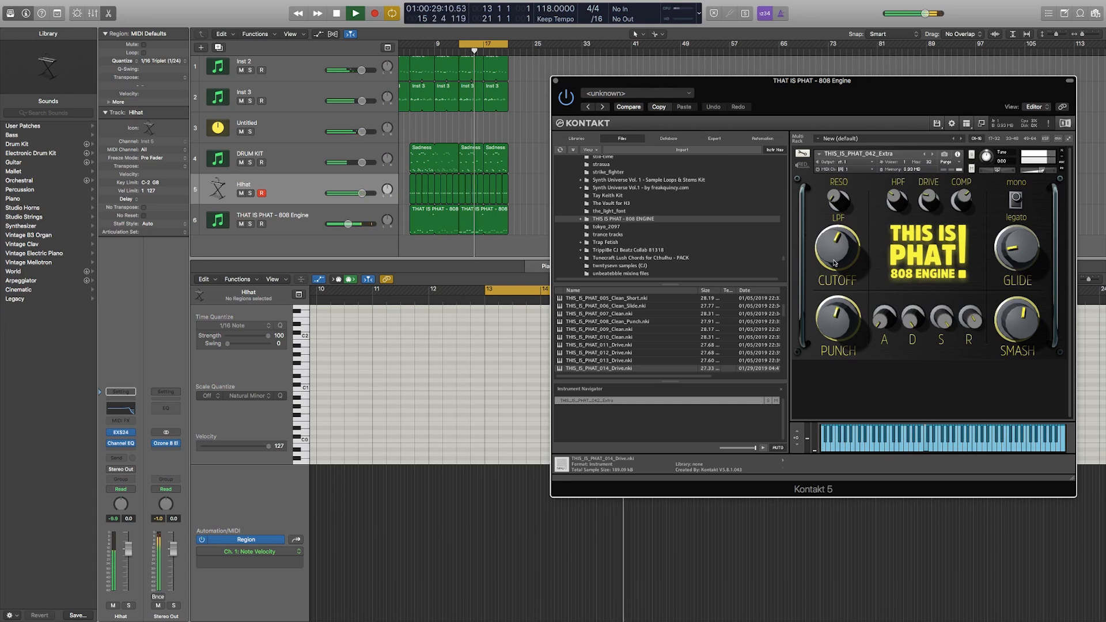
{"action": "left_click", "coordinate": [930, 154]}
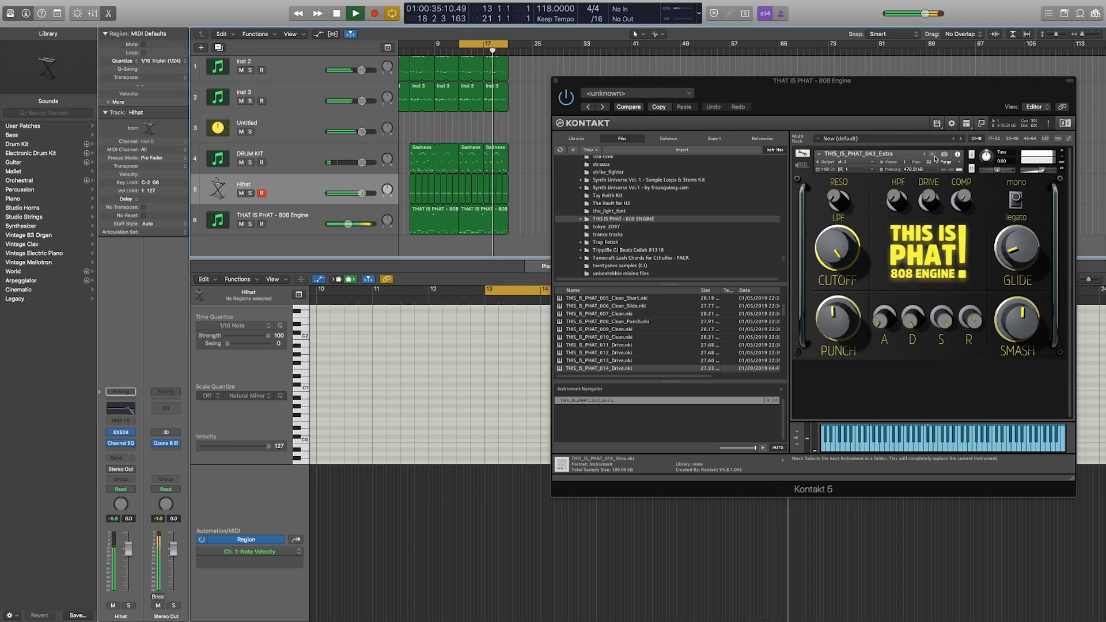
{"action": "left_click", "coordinate": [933, 156]}
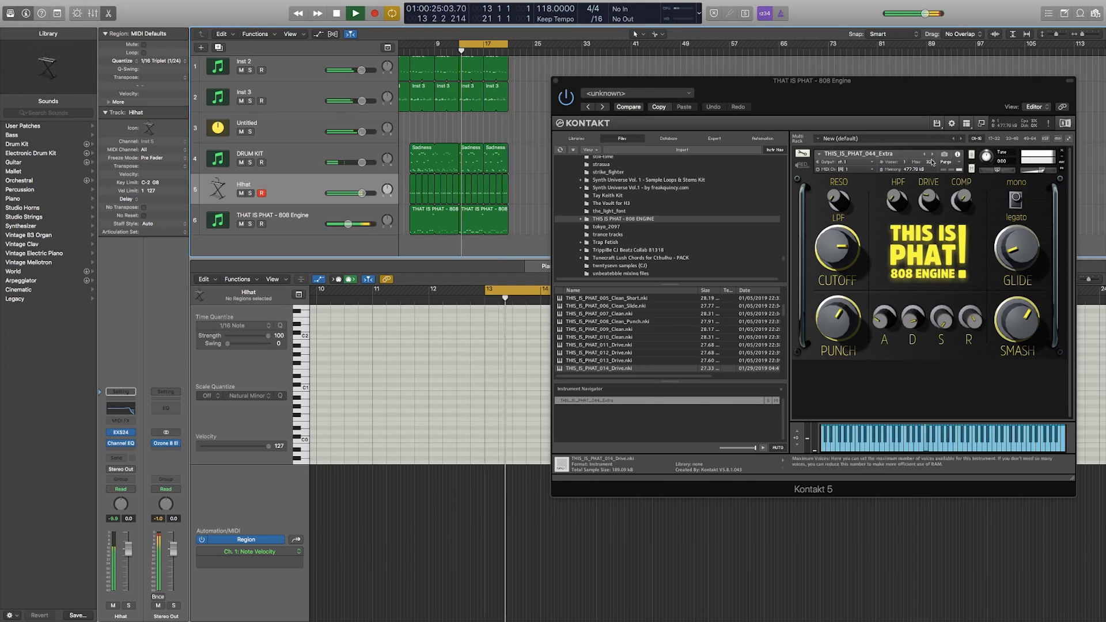
{"action": "left_click", "coordinate": [876, 156]}
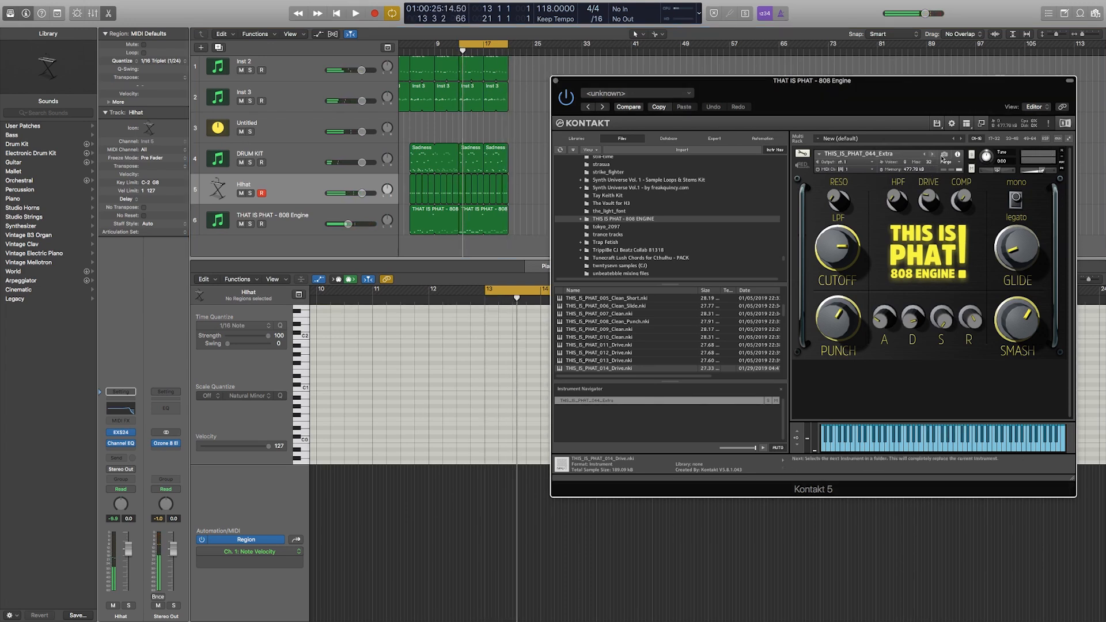
Step: Remove the THIS_IS_PHAT_044_Extra instrument, load THIS_IS_PHAT_035_Heavy into the rack and start playback
{"action": "left_click", "coordinate": [1063, 153]}
{"action": "scroll", "coordinate": [662, 341], "scroll_direction": "down", "scroll_amount": 9}
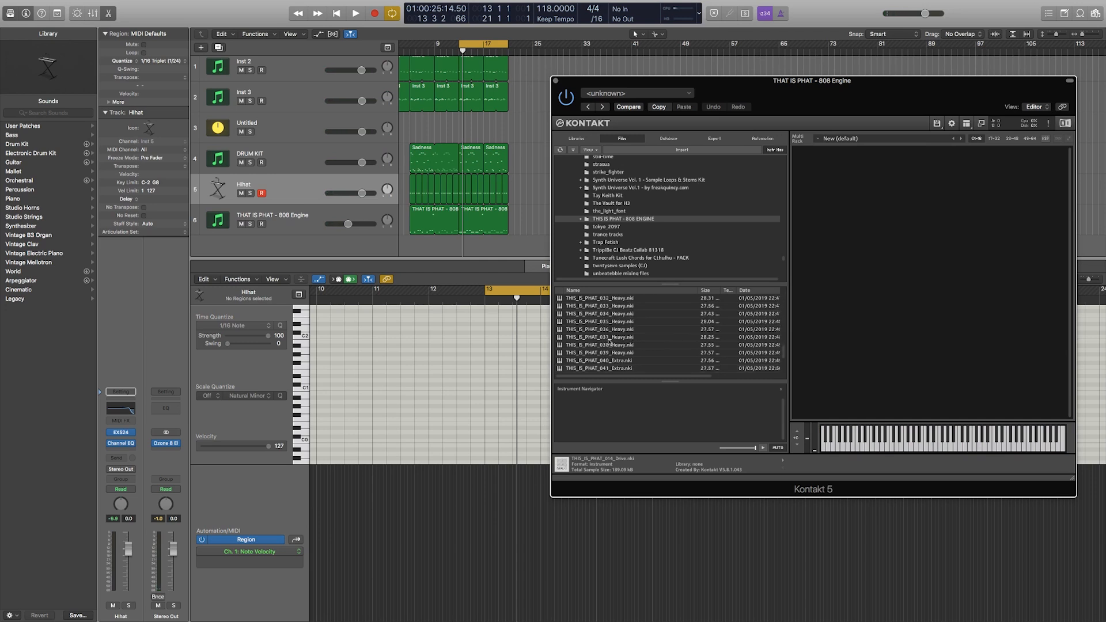
{"action": "left_click", "coordinate": [605, 322]}
{"action": "left_click_drag", "start_coordinate": [851, 276], "coordinate": [852, 277]}
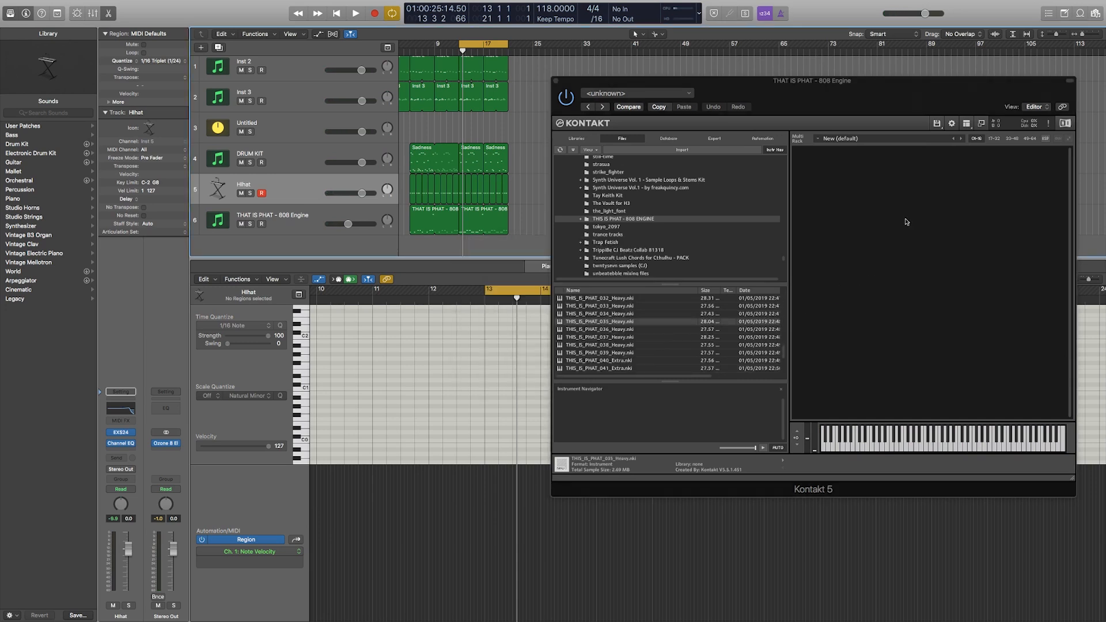
{"action": "key", "text": "space"}
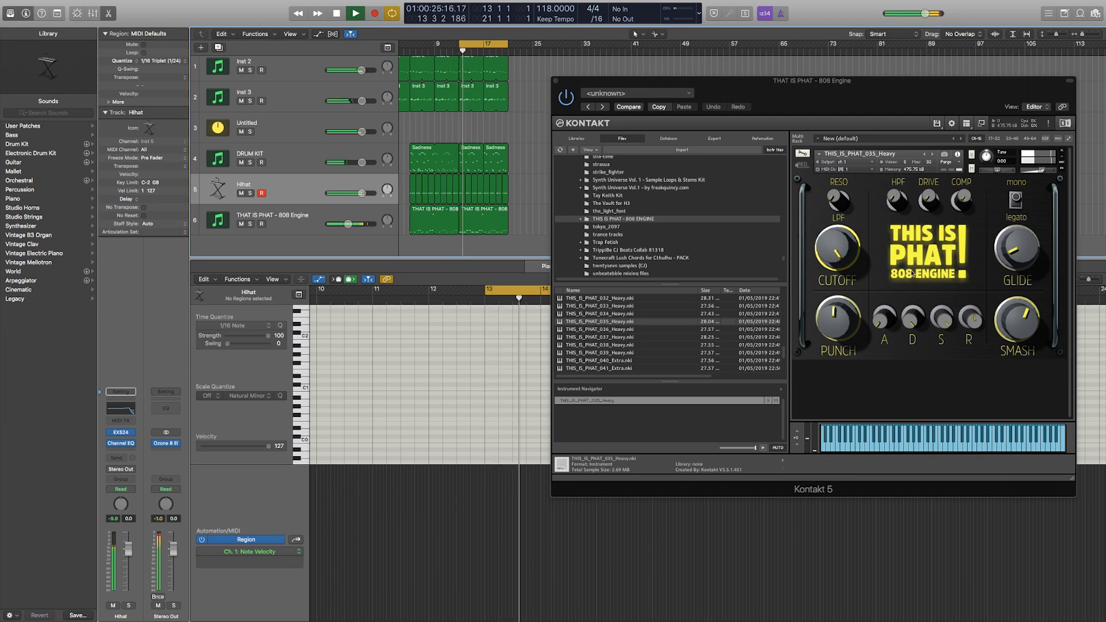
Step: Move the cycle range to bars 5 to 13 and listen to THIS_IS_PHAT_035_Heavy there
{"action": "key", "text": "space"}
{"action": "left_click_drag", "start_coordinate": [475, 44], "coordinate": [424, 44]}
{"action": "key", "text": "space"}
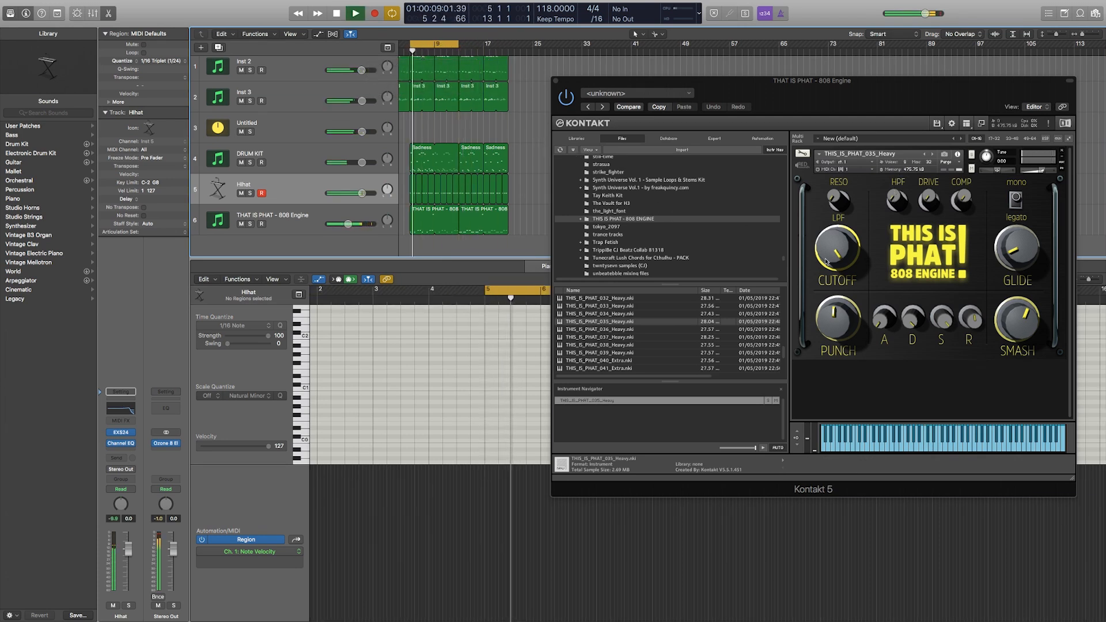
{"action": "key", "text": "space"}
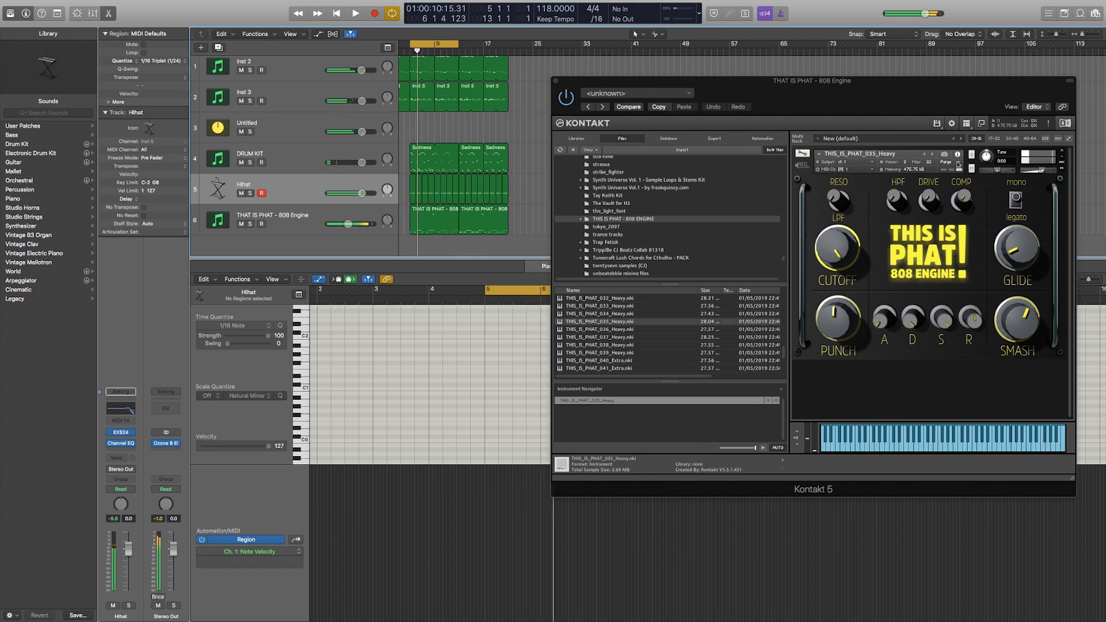
{"action": "left_click_drag", "start_coordinate": [924, 164], "coordinate": [947, 197]}
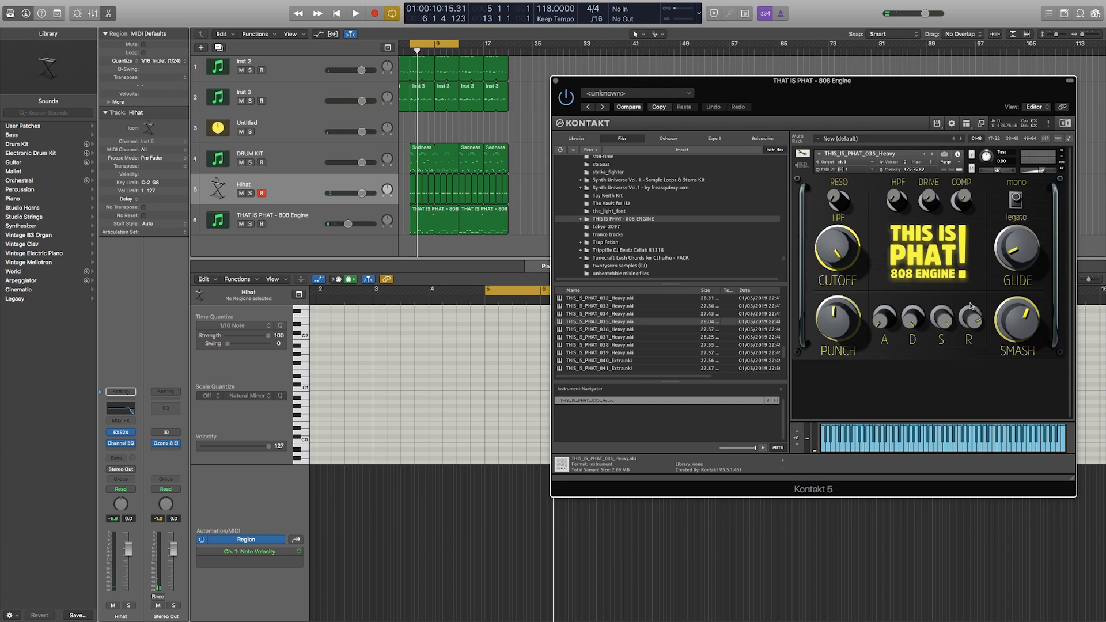
{"action": "key", "text": "space"}
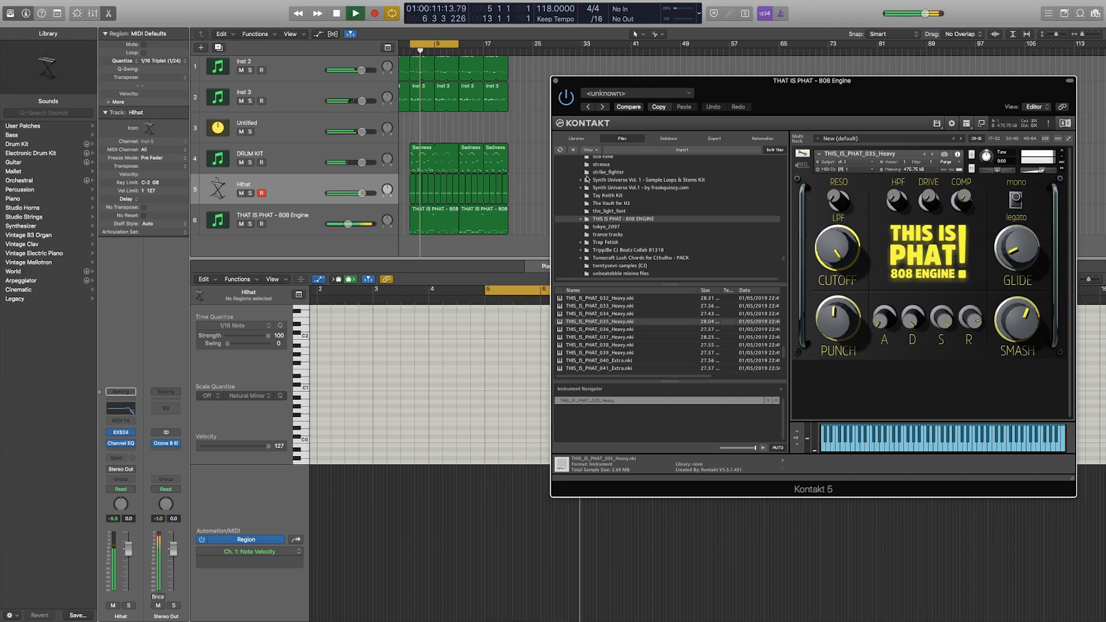
Step: Delete the second 808 Engine region and extend the first one to bar 21
{"action": "left_click_drag", "start_coordinate": [516, 154], "coordinate": [476, 164]}
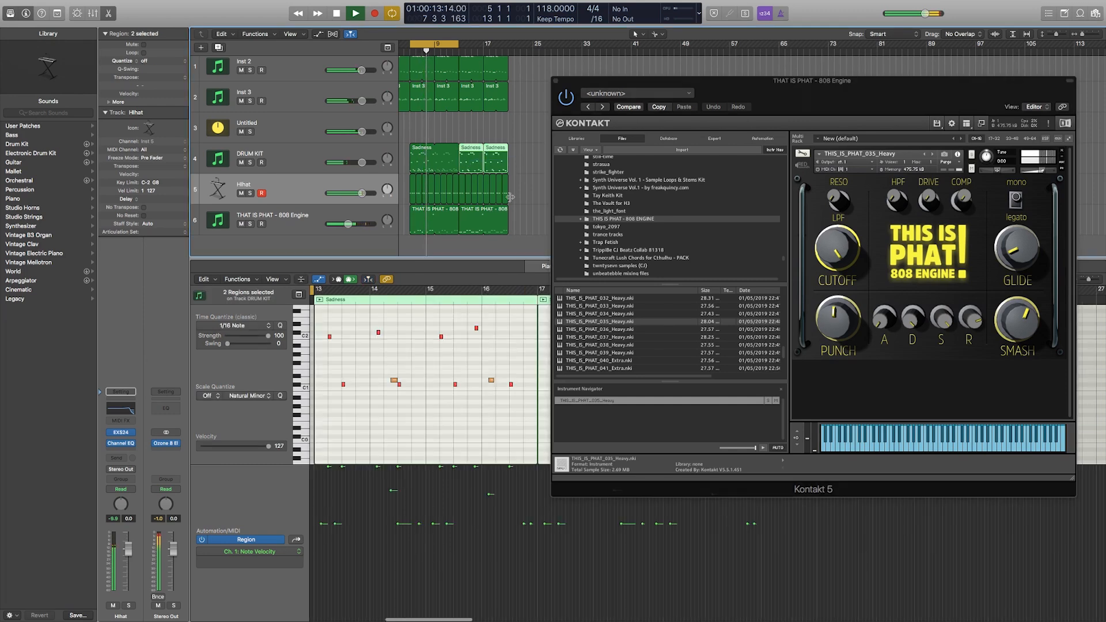
{"action": "left_click", "coordinate": [484, 221]}
{"action": "key", "text": "Delete"}
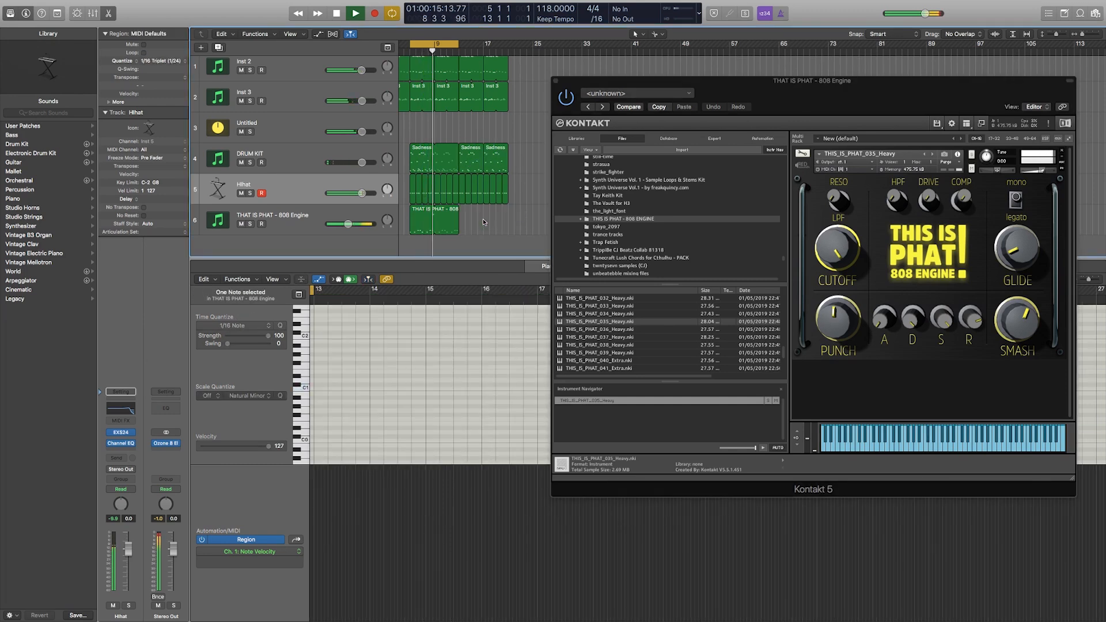
{"action": "left_click_drag", "start_coordinate": [455, 209], "coordinate": [508, 210]}
Step: Move the cycle range to bars 13 to 21, adjust Cutoff on THIS_IS_PHAT_035_Heavy while it plays and stop playback
{"action": "left_click_drag", "start_coordinate": [436, 44], "coordinate": [485, 44]}
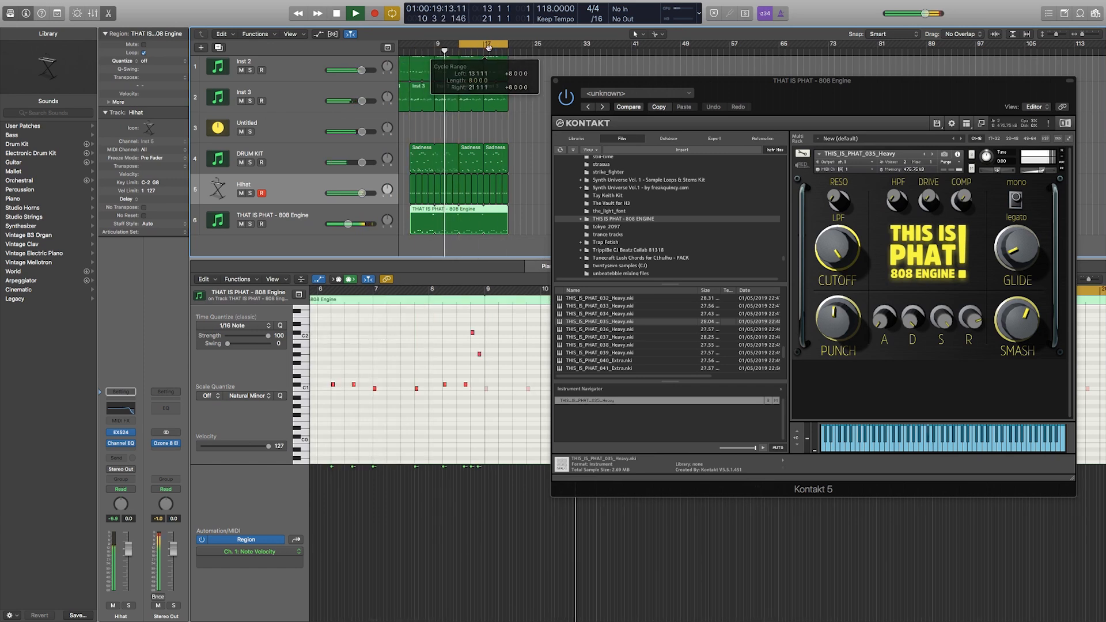
{"action": "left_click", "coordinate": [496, 98]}
{"action": "left_click", "coordinate": [514, 117]}
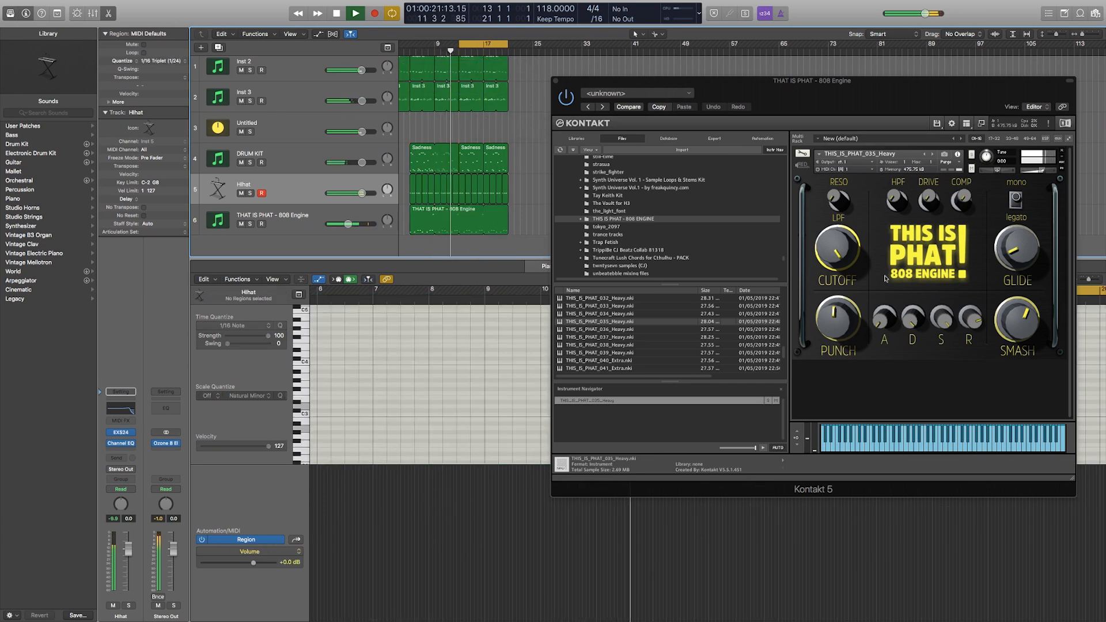
{"action": "left_click", "coordinate": [834, 283]}
{"action": "left_click_drag", "start_coordinate": [834, 284], "coordinate": [837, 300]}
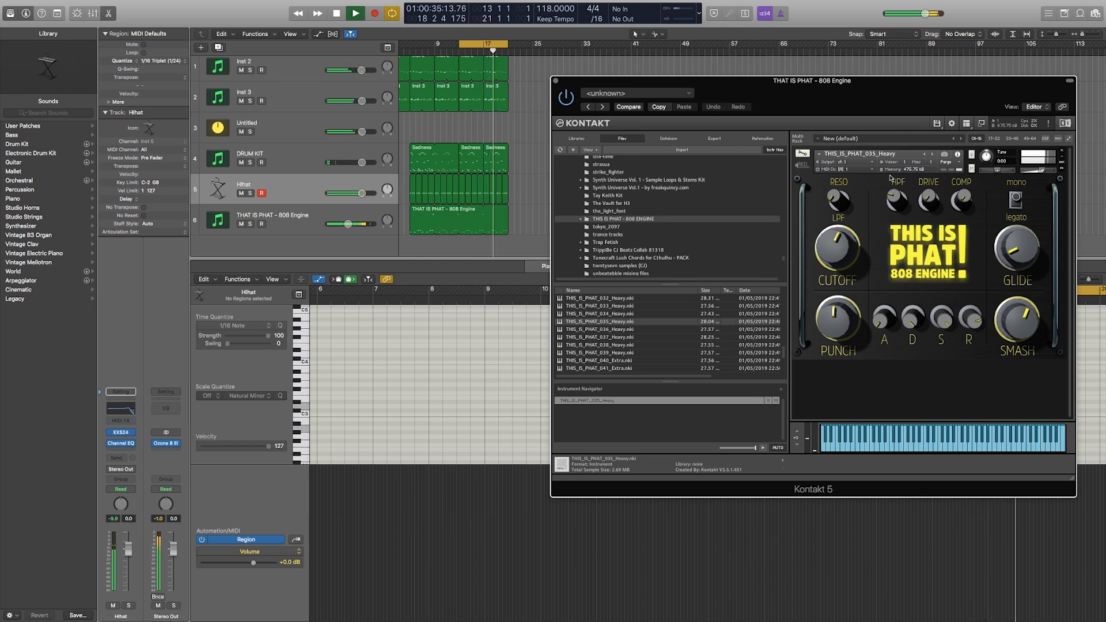
{"action": "key", "text": "space"}
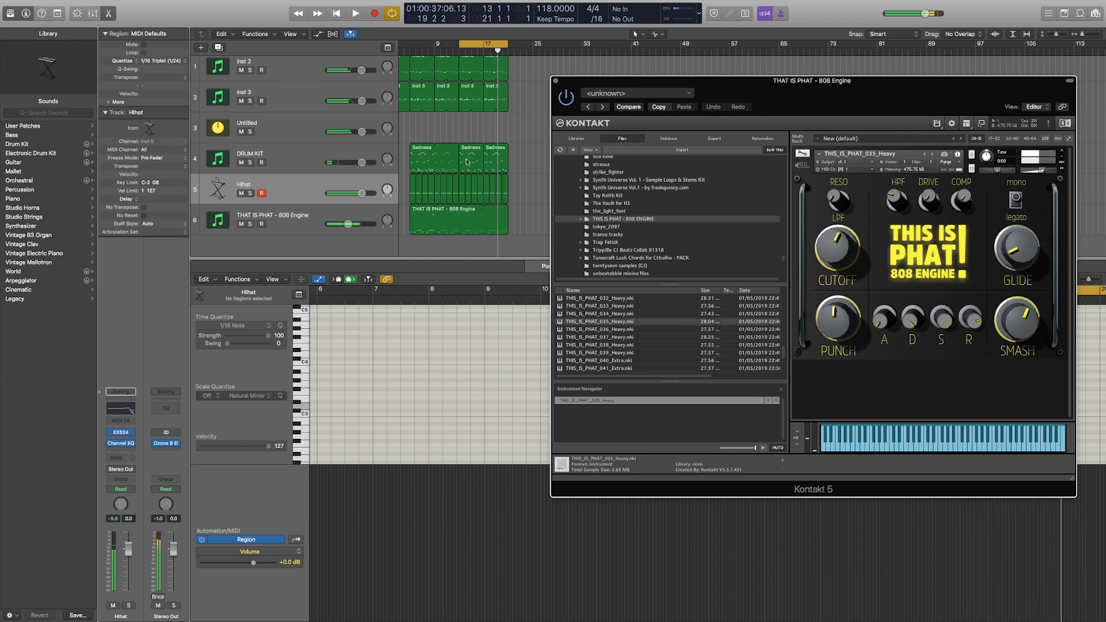
Step: Duplicate the 808 Engine track and move the bars 13 to 21 part of its region onto the new track
{"action": "left_click", "coordinate": [305, 190]}
{"action": "left_click", "coordinate": [296, 223]}
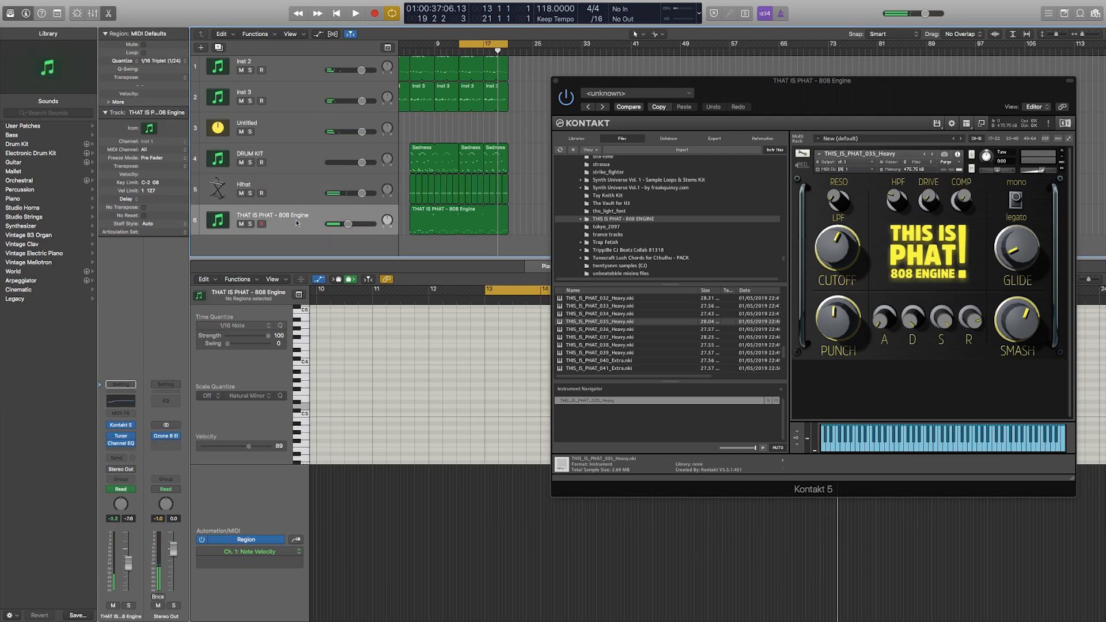
{"action": "key", "text": "super+d"}
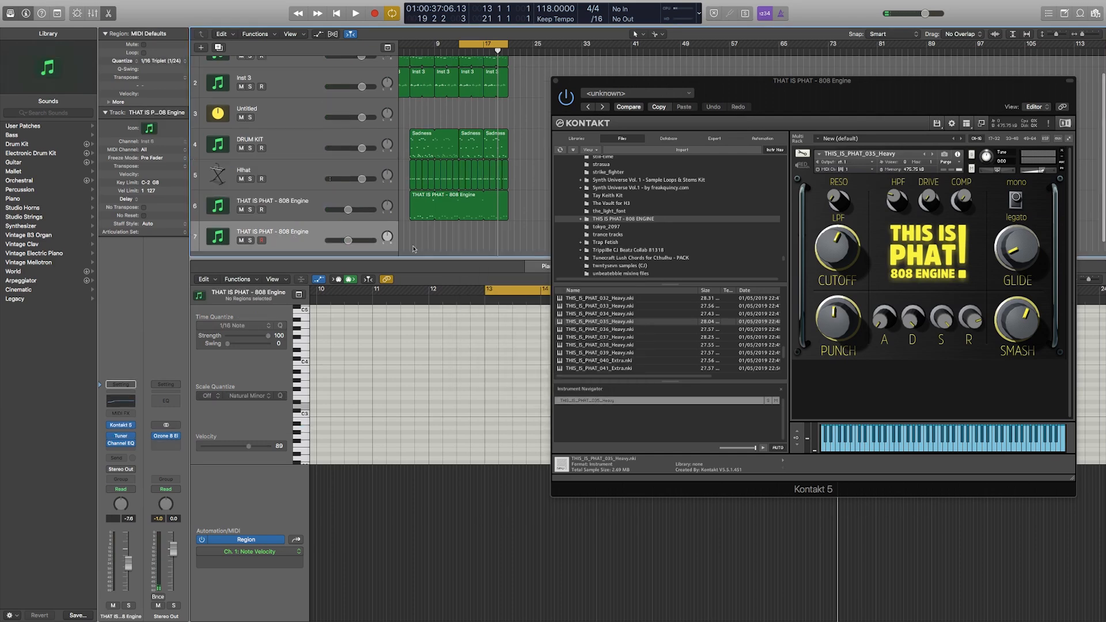
{"action": "left_click_drag", "start_coordinate": [475, 193], "coordinate": [464, 231]}
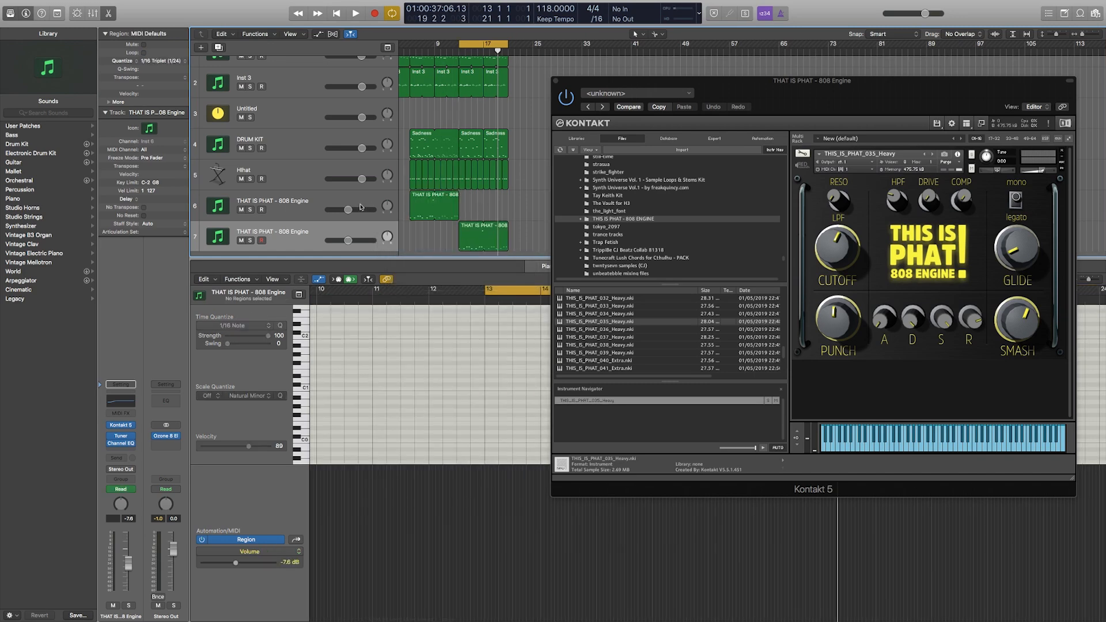
Step: Move the cycle range to bars 5 to 13, select the original 808 Engine track and play it
{"action": "left_click_drag", "start_coordinate": [466, 44], "coordinate": [418, 45]}
{"action": "left_click", "coordinate": [330, 199]}
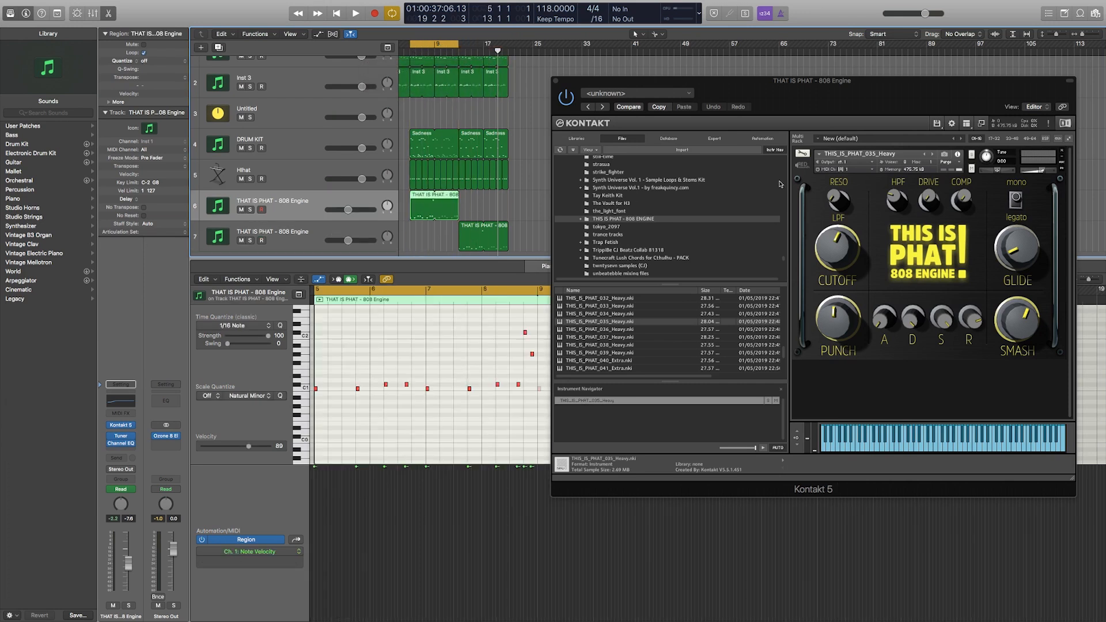
{"action": "left_click", "coordinate": [902, 242]}
{"action": "key", "text": "space"}
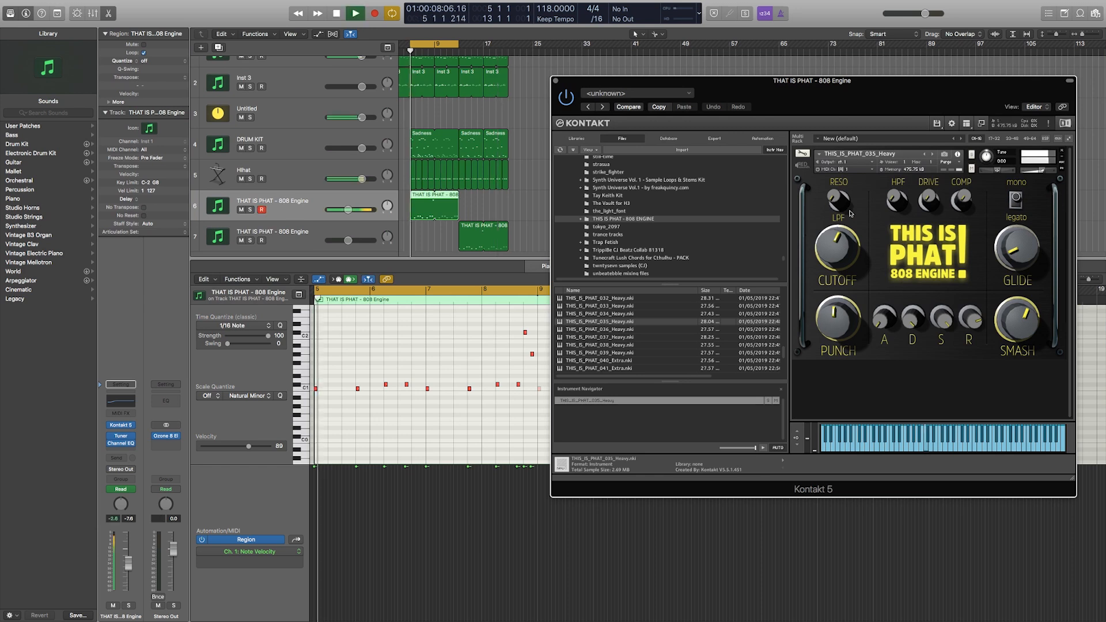
Step: Move the cycle range to bars 13 to 21, open the duplicate track's Kontakt instrument and play with the cycle off
{"action": "left_click_drag", "start_coordinate": [436, 44], "coordinate": [485, 45]}
{"action": "left_click", "coordinate": [320, 233]}
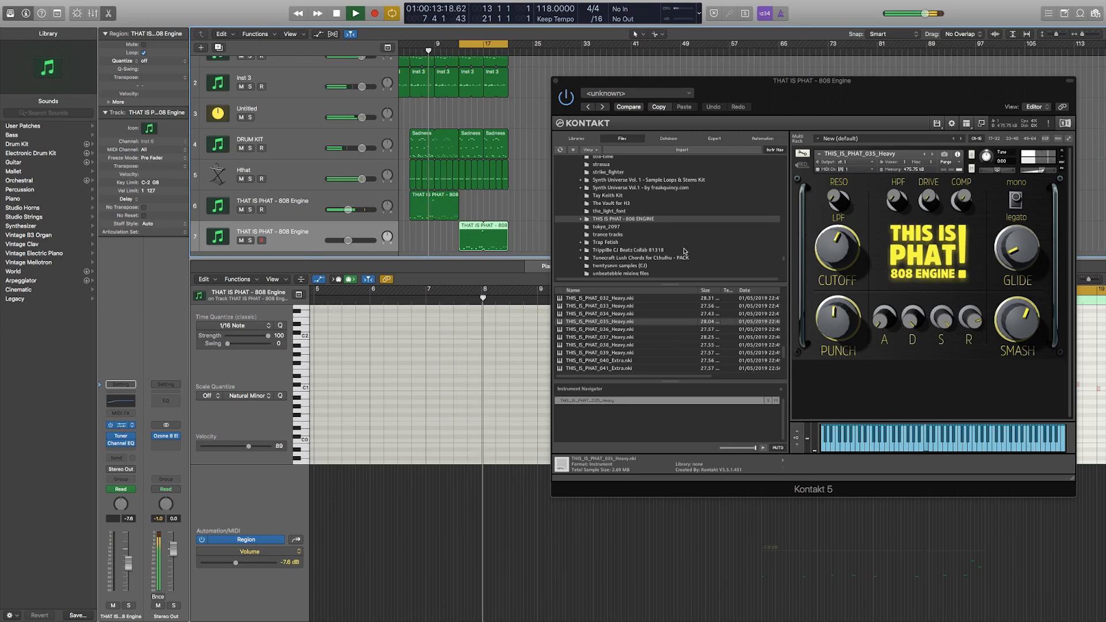
{"action": "left_click", "coordinate": [121, 427]}
{"action": "left_click_drag", "start_coordinate": [314, 23], "coordinate": [886, 137]}
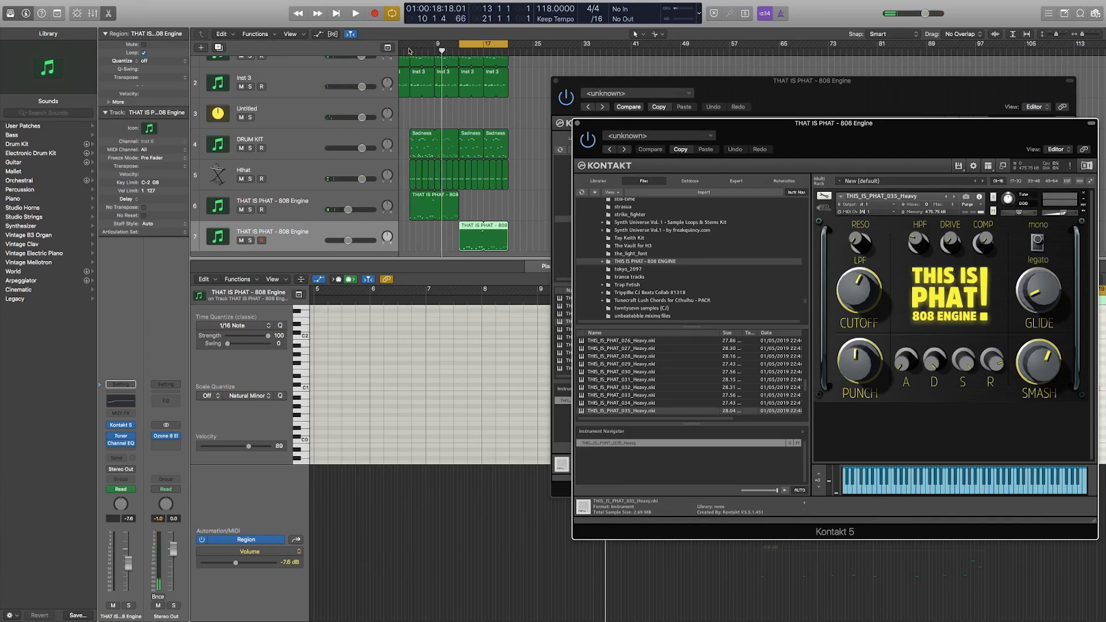
{"action": "left_click", "coordinate": [476, 45]}
{"action": "key", "text": "space"}
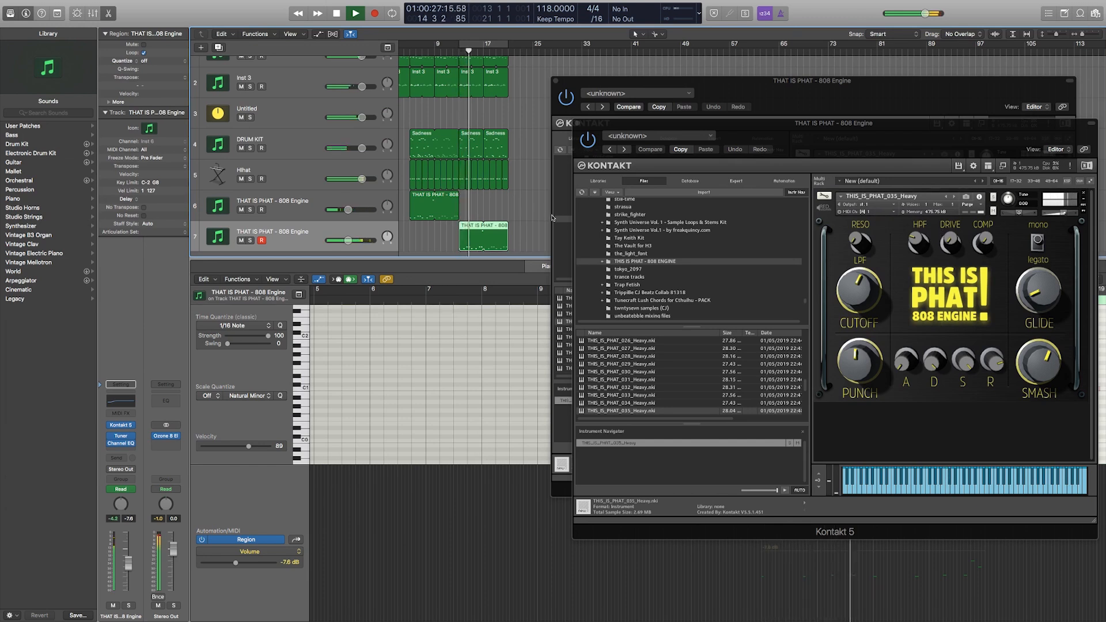
Step: Trim the original 808 region's end to just before bar 13 and set the duplicate 808 track's volume to -3.7 dB
{"action": "key", "text": "space"}
{"action": "left_click", "coordinate": [456, 210]}
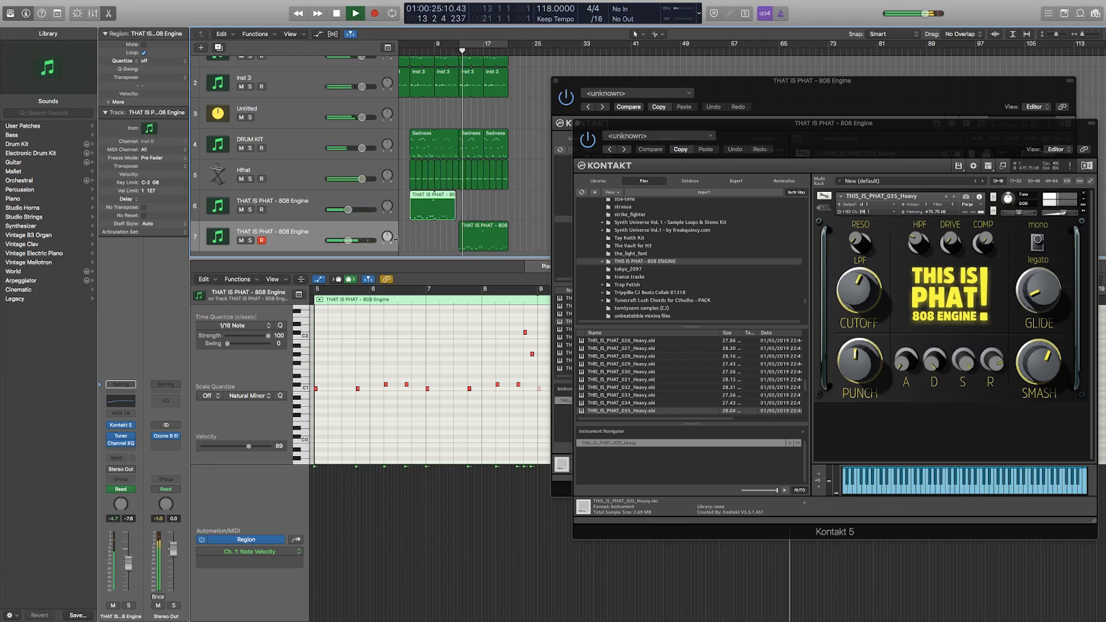
{"action": "left_click_drag", "start_coordinate": [348, 240], "coordinate": [355, 240]}
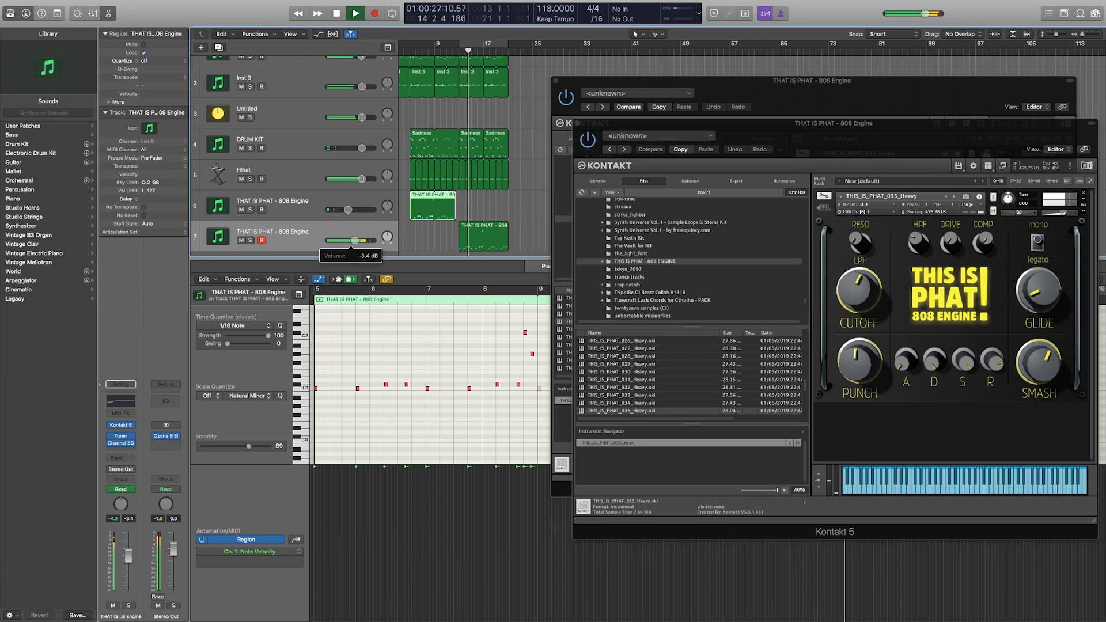
{"action": "left_click", "coordinate": [863, 299]}
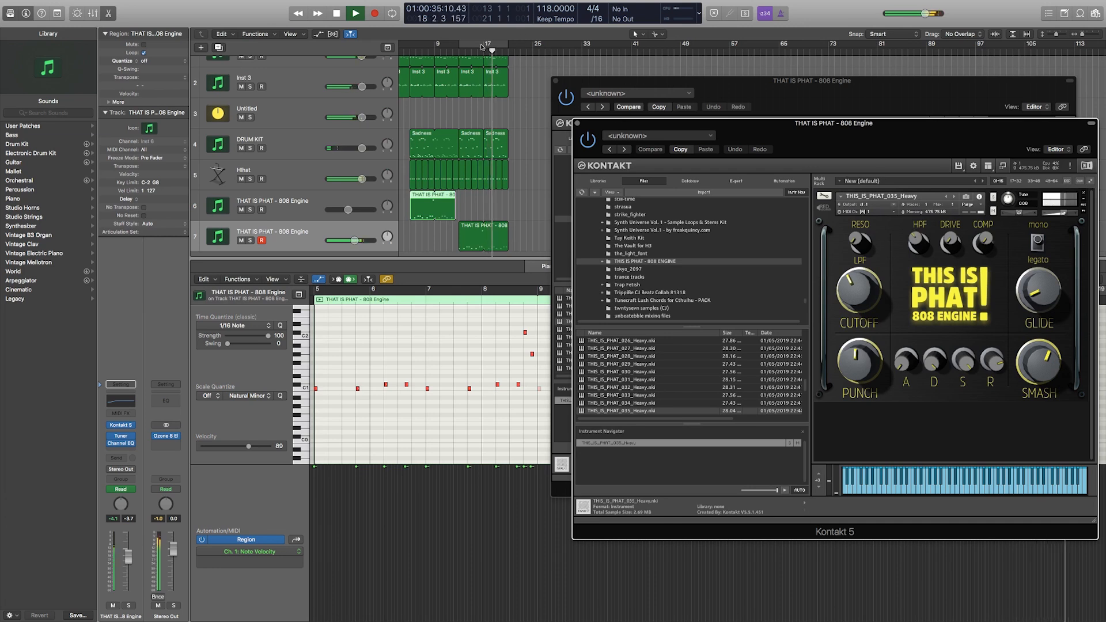
Step: Set the cycle range to bars 5 to 21 and shorten the end of the duplicate track's 808 region
{"action": "left_click_drag", "start_coordinate": [463, 44], "coordinate": [414, 61]}
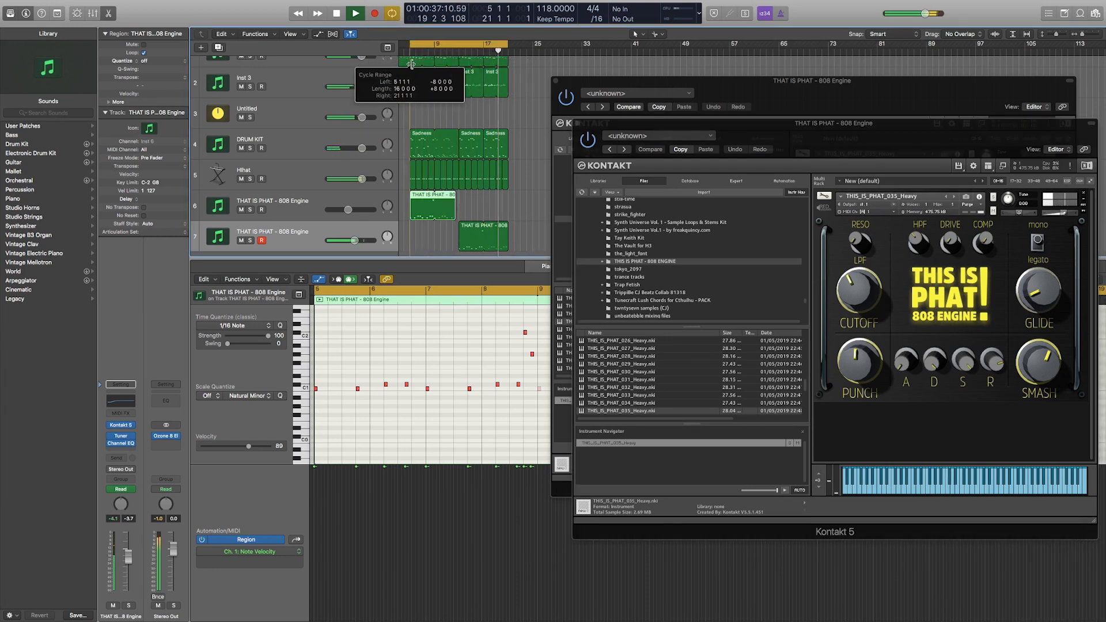
{"action": "left_click", "coordinate": [517, 214]}
{"action": "left_click", "coordinate": [508, 238]}
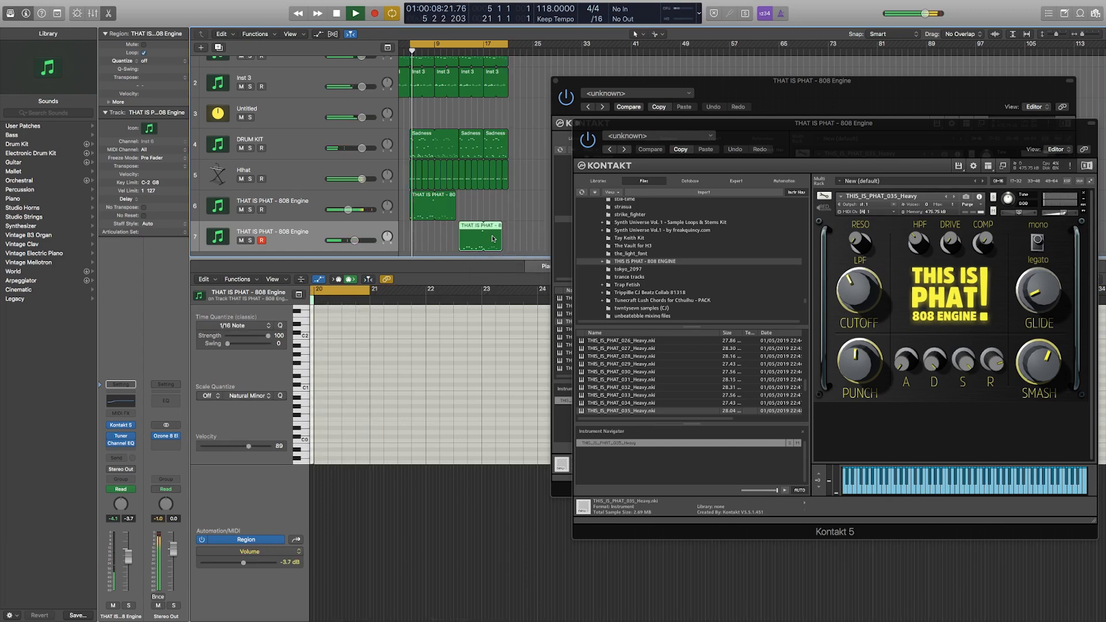
Step: Close both Kontakt windows and lengthen the duplicate track's 808 region slightly, ending just before bar 21
{"action": "key", "text": "super+Right"}
{"action": "key", "text": "super+Right"}
{"action": "key", "text": "super+Left"}
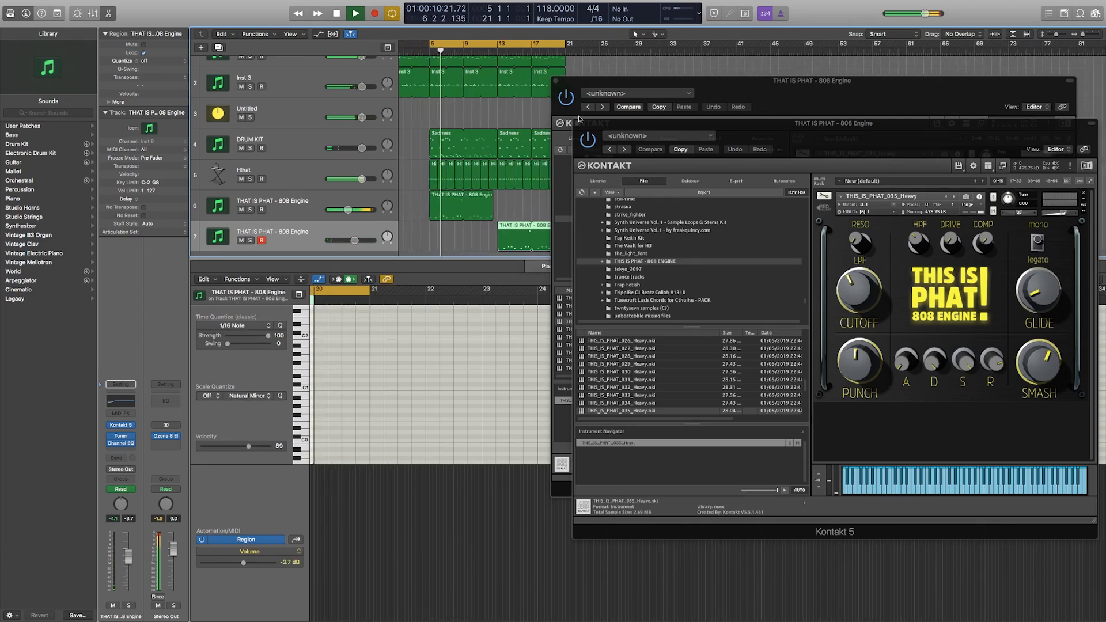
{"action": "left_click", "coordinate": [558, 123]}
{"action": "left_click", "coordinate": [555, 82]}
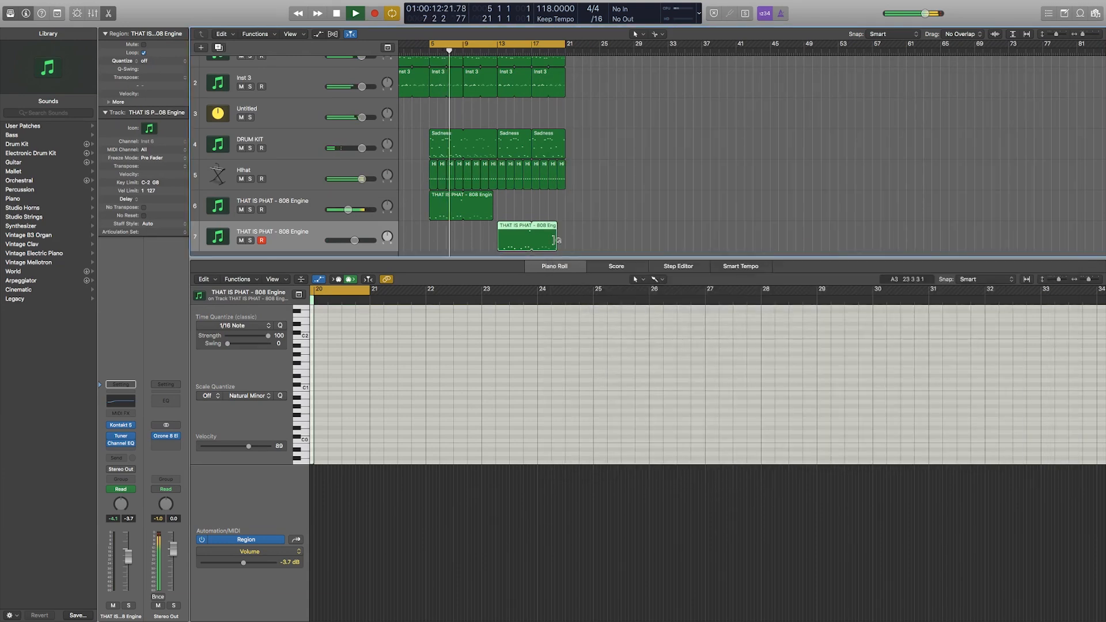
{"action": "left_click_drag", "start_coordinate": [556, 240], "coordinate": [561, 239]}
{"action": "left_click", "coordinate": [598, 206]}
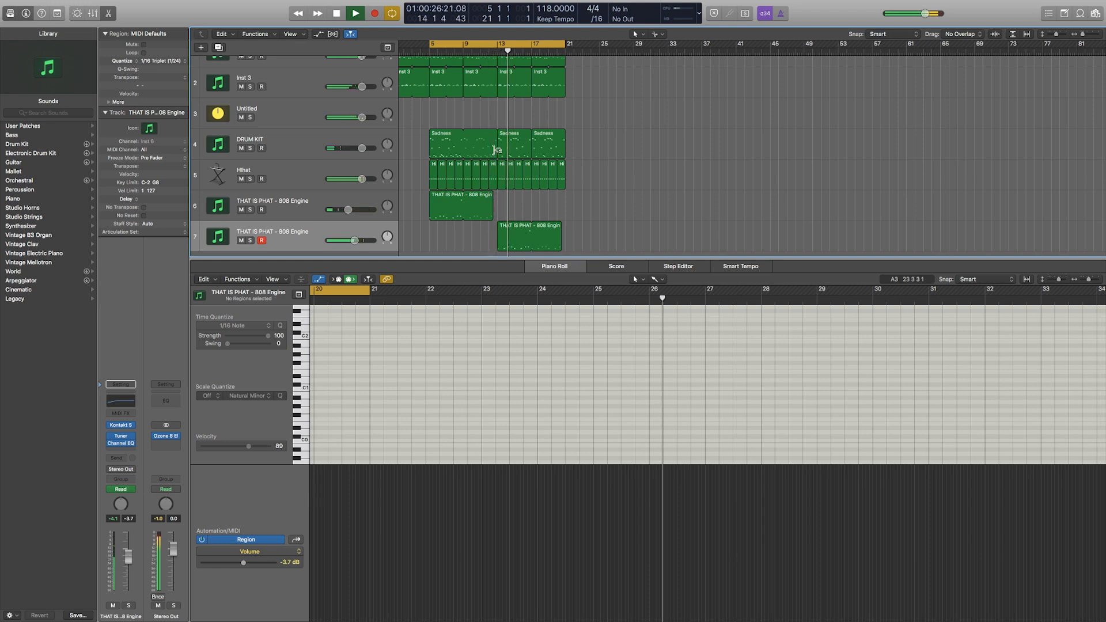
Step: Trim the first drum kit region and the last hi-hat region before bar 13 to end halfway through bar 12
{"action": "left_click_drag", "start_coordinate": [493, 151], "coordinate": [492, 152]}
{"action": "left_click", "coordinate": [489, 51]}
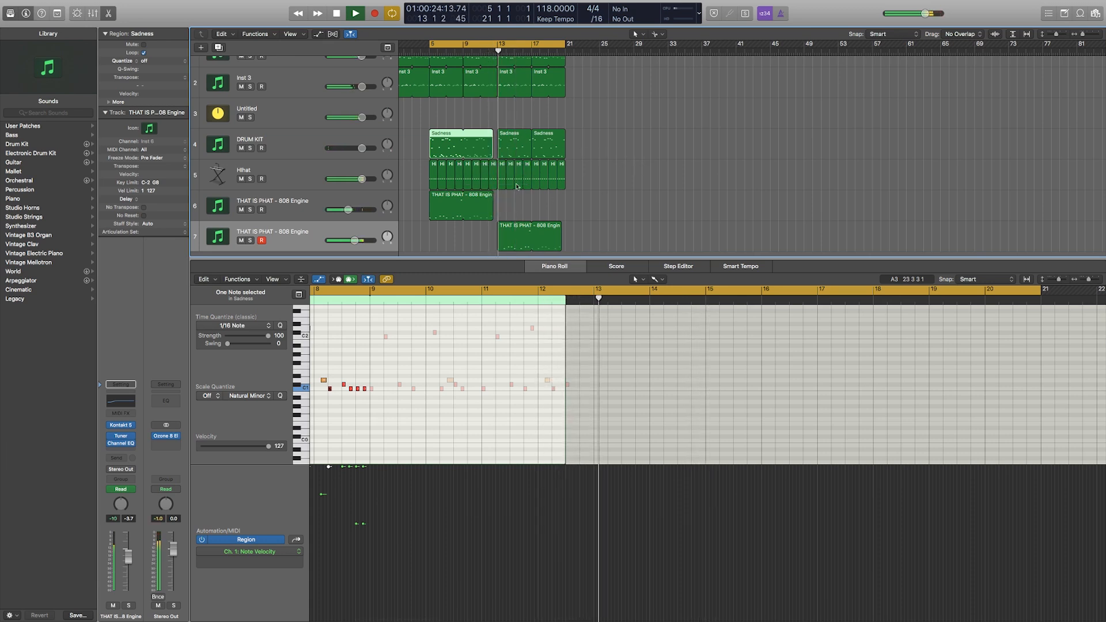
{"action": "left_click", "coordinate": [494, 179]}
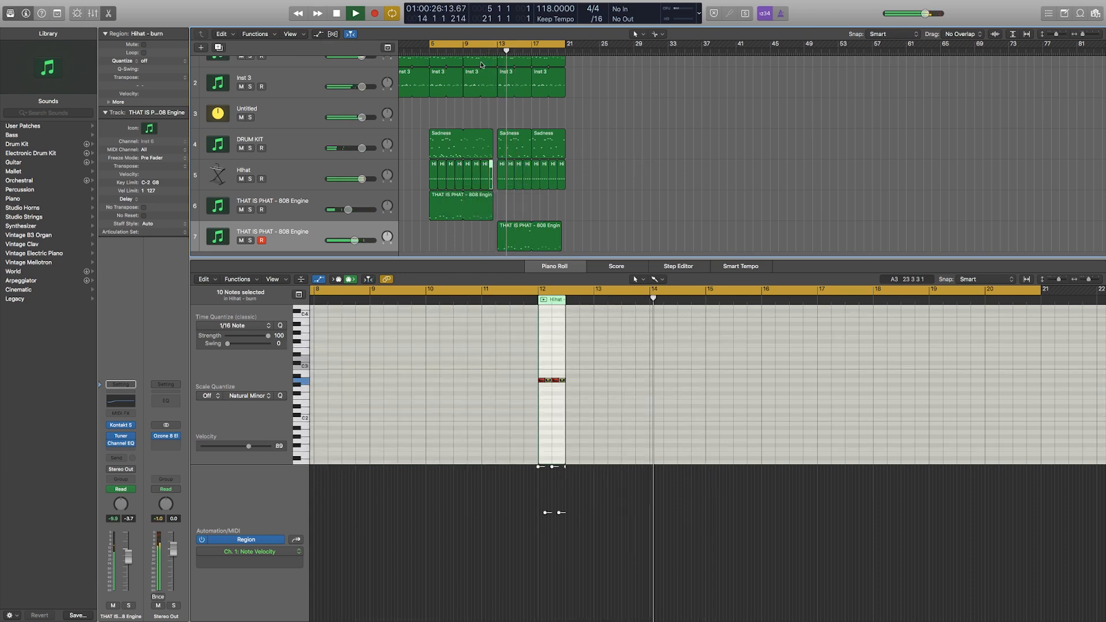
{"action": "key", "text": "space"}
Step: Play the transition from about bar 12 with the cycle off and set the duplicate 808 track's volume to -2.4 dB
{"action": "left_click", "coordinate": [490, 54]}
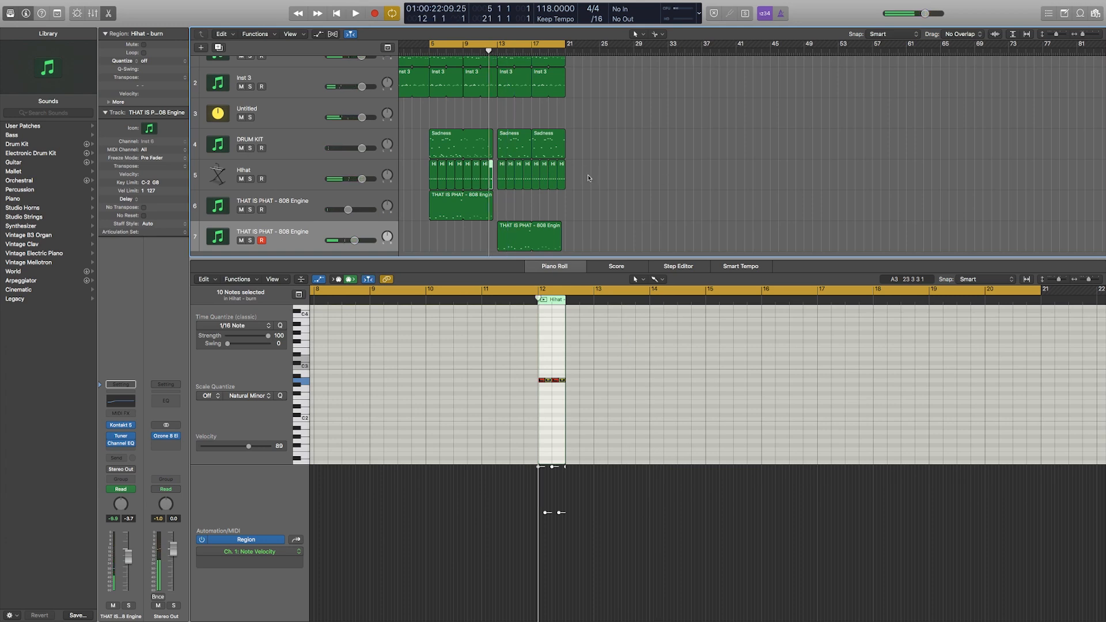
{"action": "left_click", "coordinate": [593, 201]}
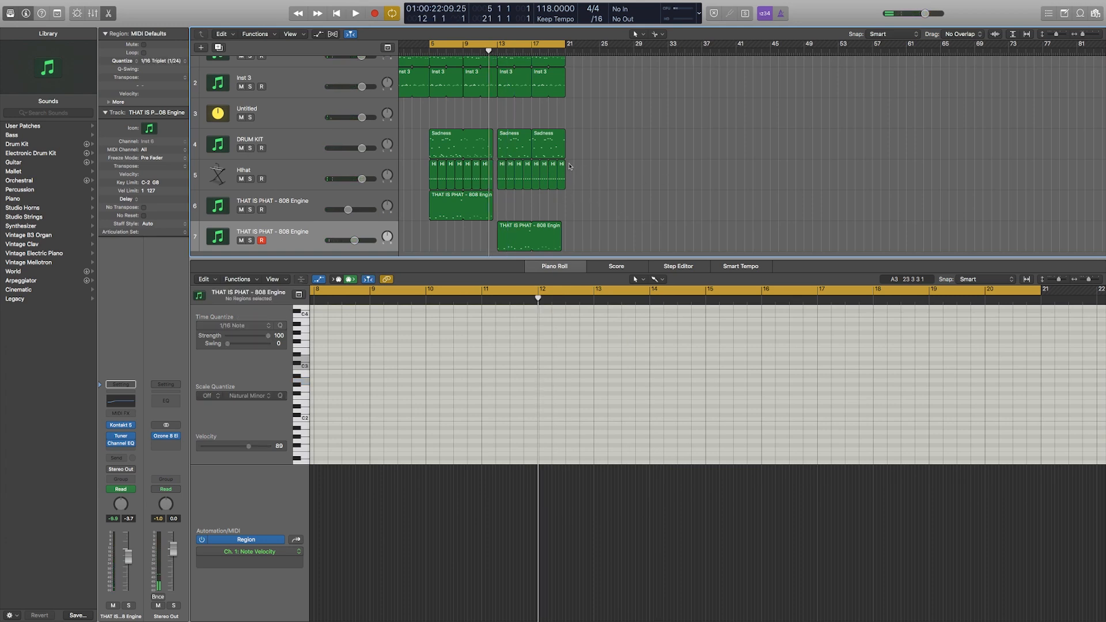
{"action": "key", "text": "space"}
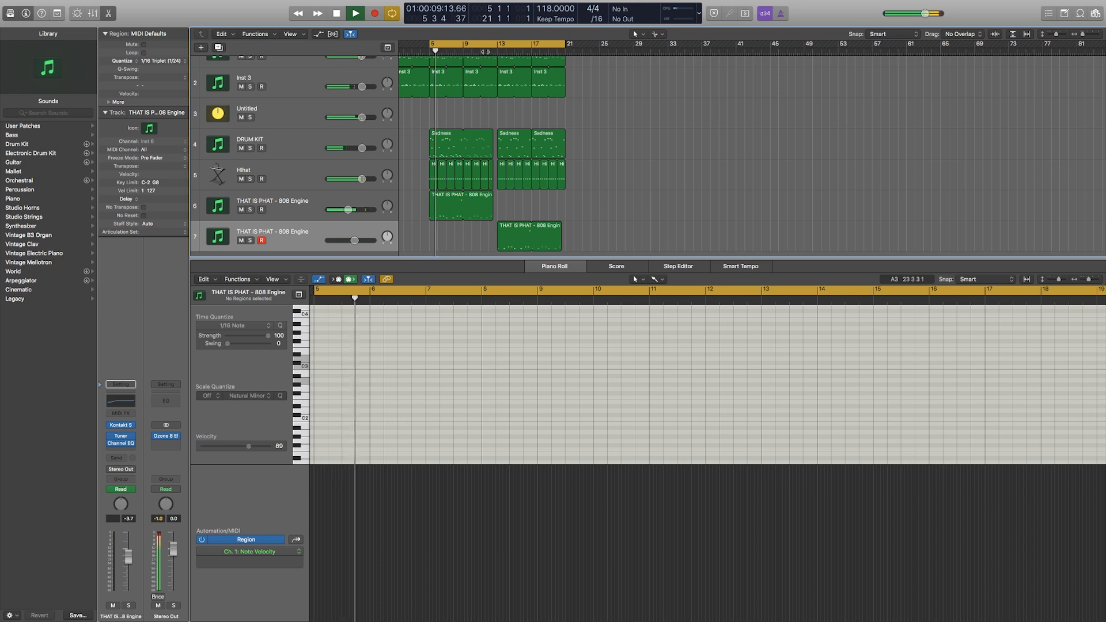
{"action": "left_click", "coordinate": [488, 51]}
{"action": "left_click", "coordinate": [489, 44]}
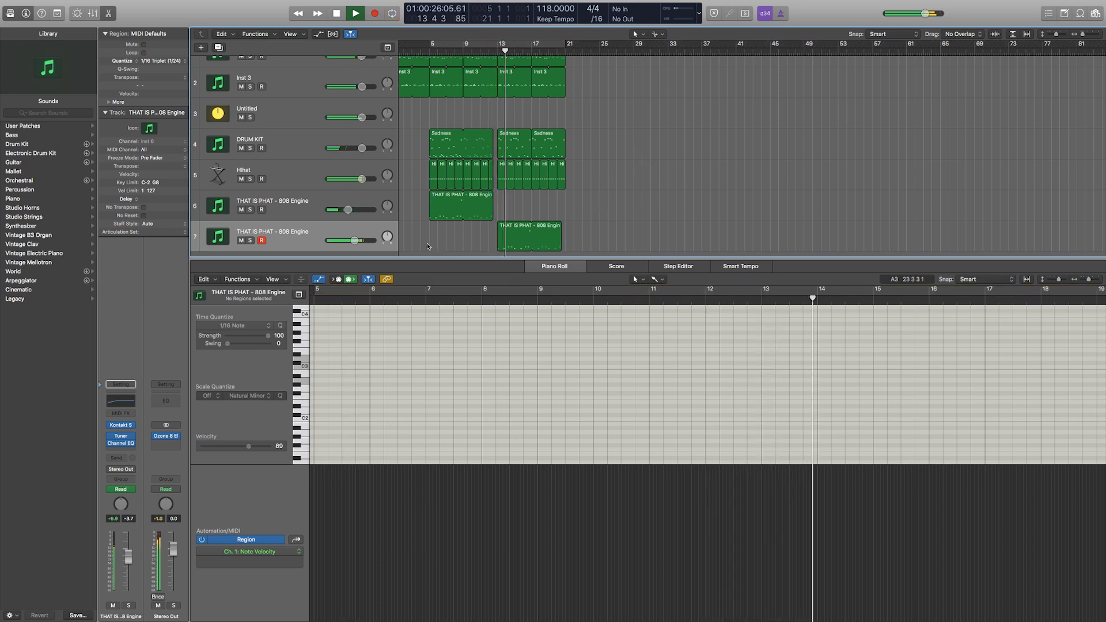
{"action": "left_click_drag", "start_coordinate": [356, 243], "coordinate": [359, 242]}
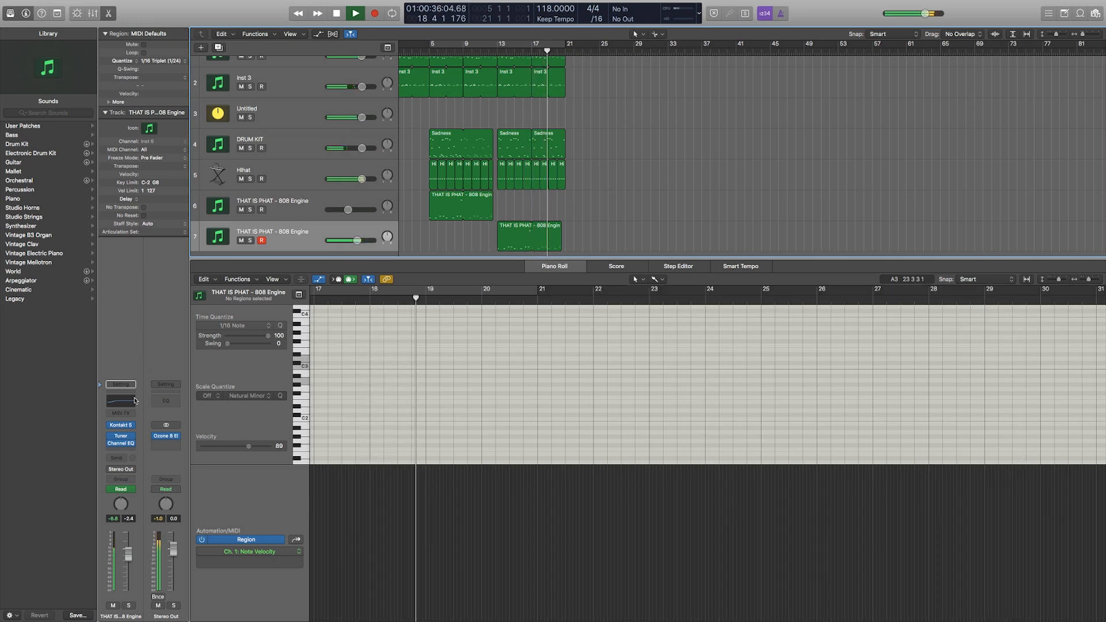
Step: Open the duplicate 808 track's Kontakt instrument, move its window to the middle of the screen and stop playback
{"action": "left_click", "coordinate": [121, 426]}
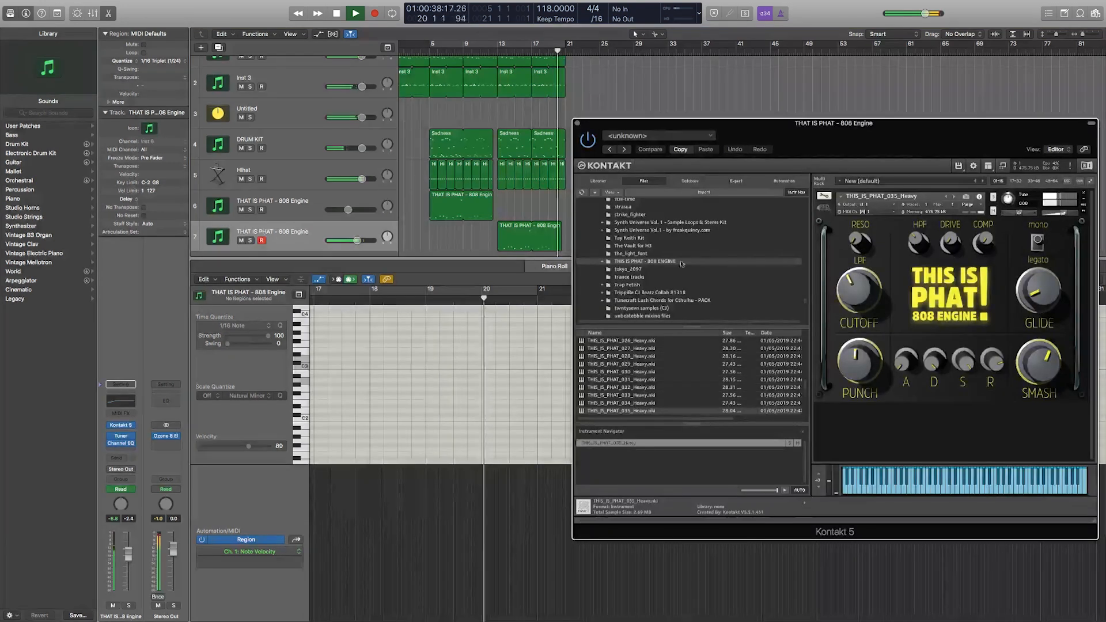
{"action": "left_click_drag", "start_coordinate": [815, 141], "coordinate": [547, 129]}
{"action": "key", "text": "space"}
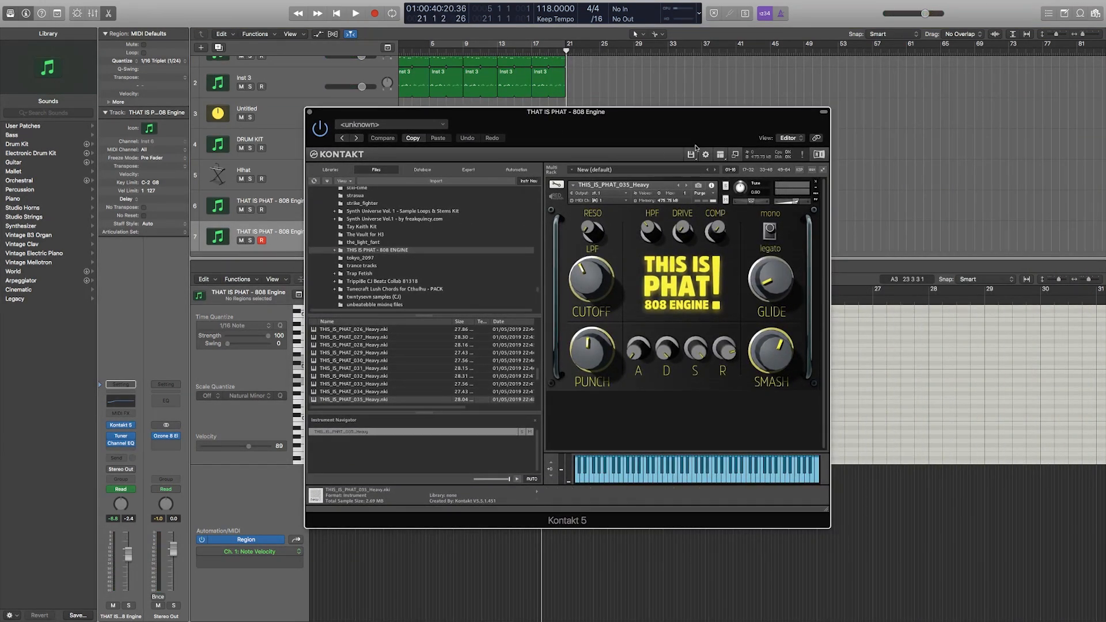